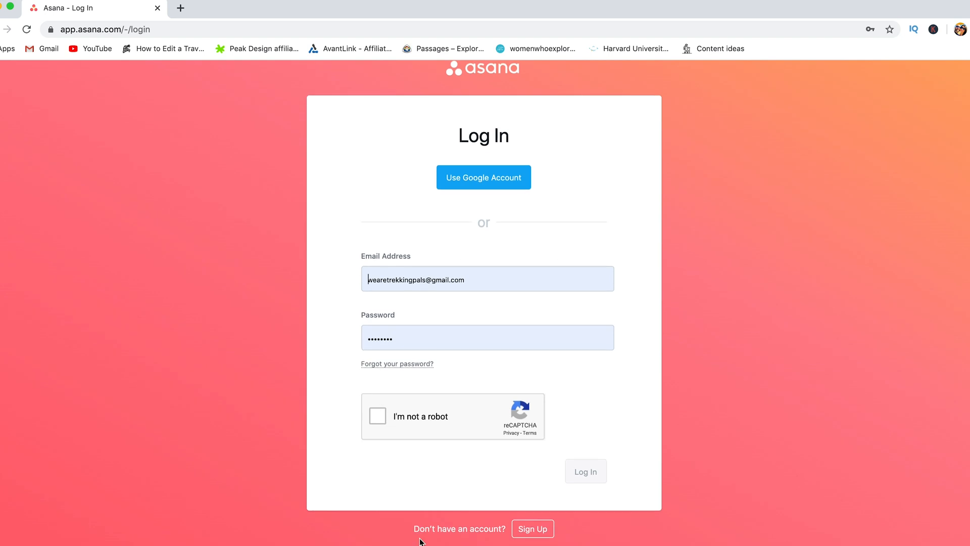
Step: Sign up for an Asana free trial by submitting a new work email address
drag(415, 531, 467, 530)
click(466, 530)
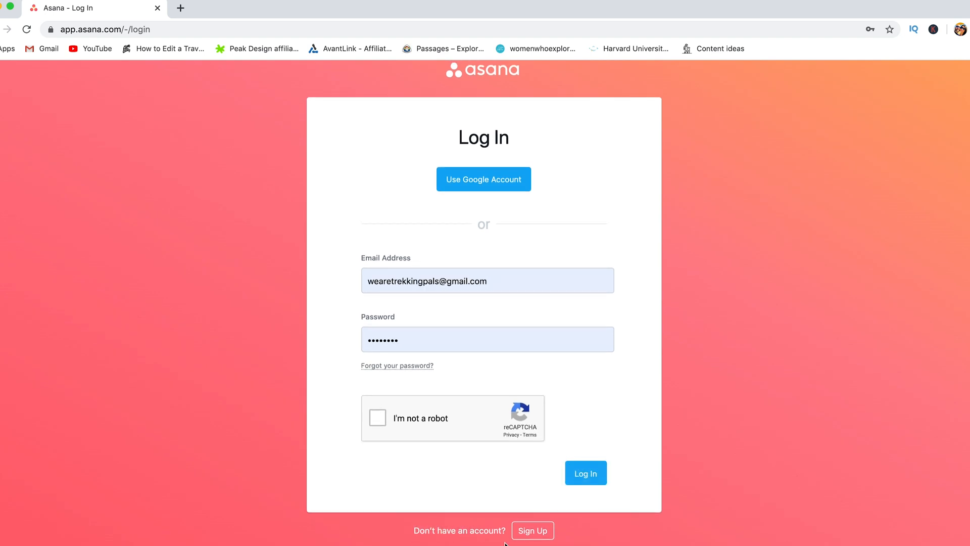
click(535, 535)
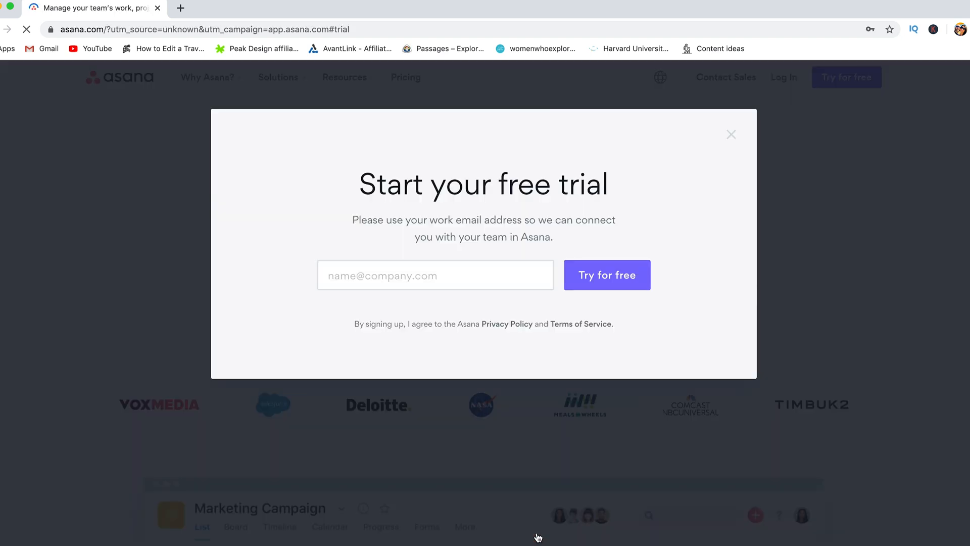
click(456, 270)
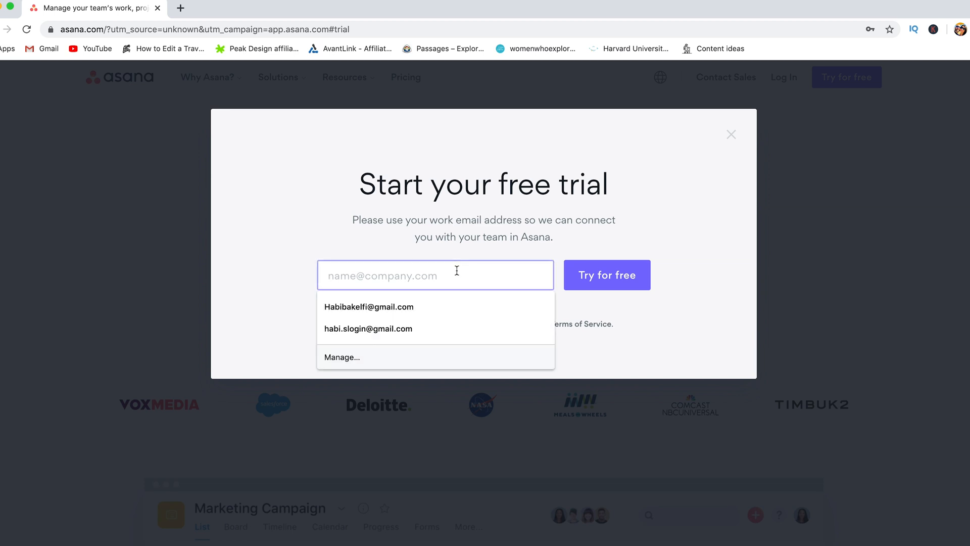
click(283, 279)
click(343, 274)
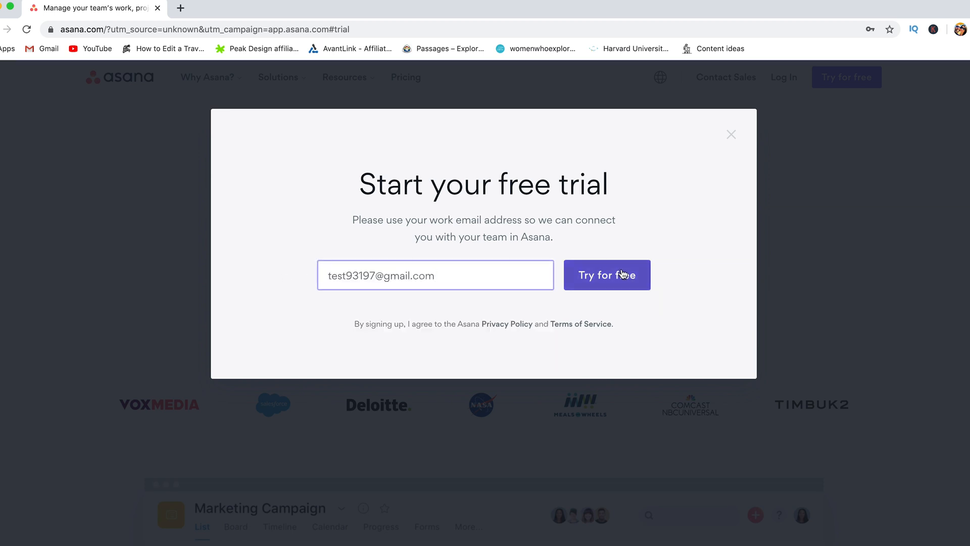
click(612, 281)
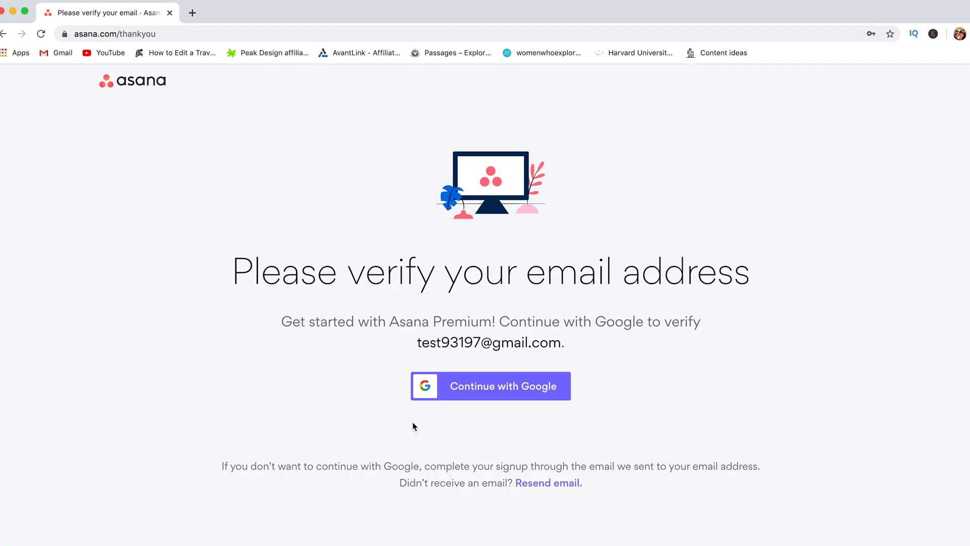
Step: Verify the account by signing in with Google and entering your full name
click(472, 397)
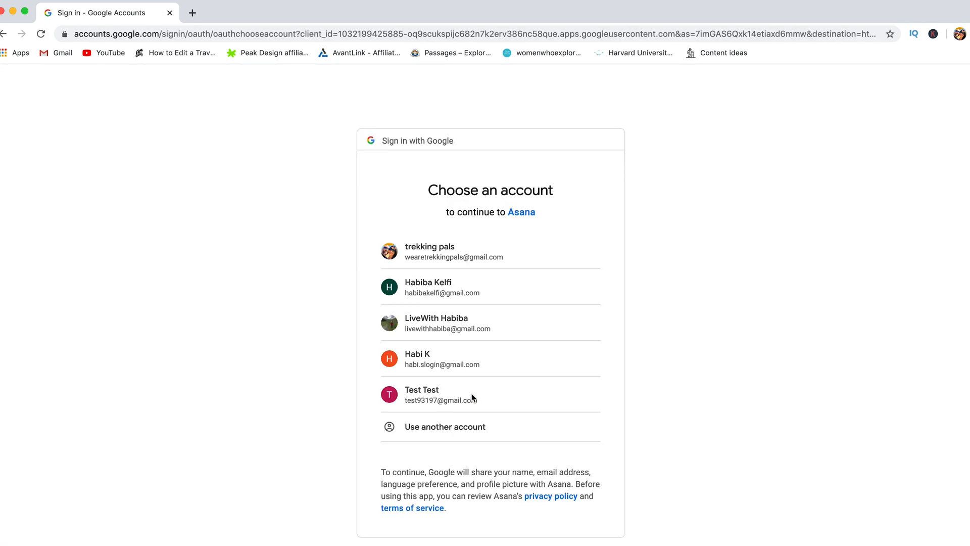
click(458, 395)
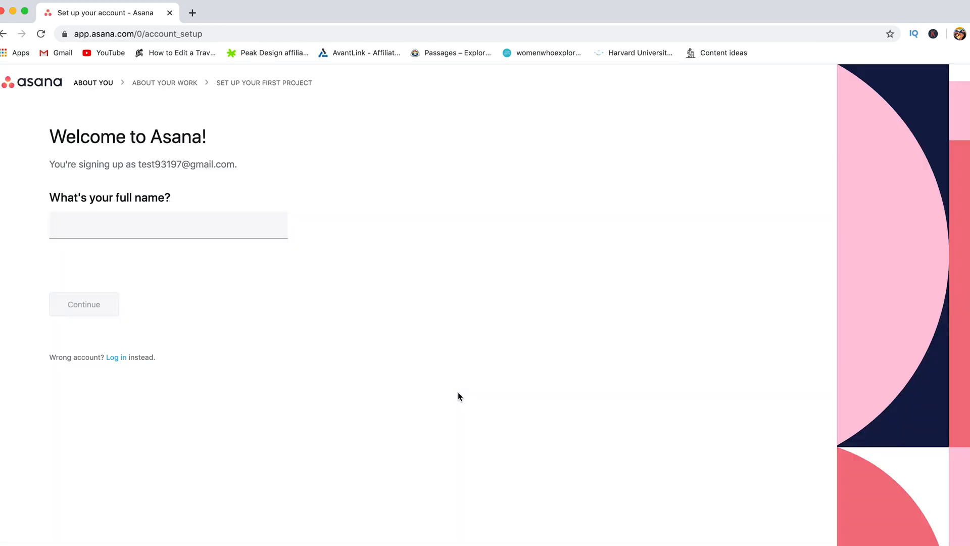
text(Ha)
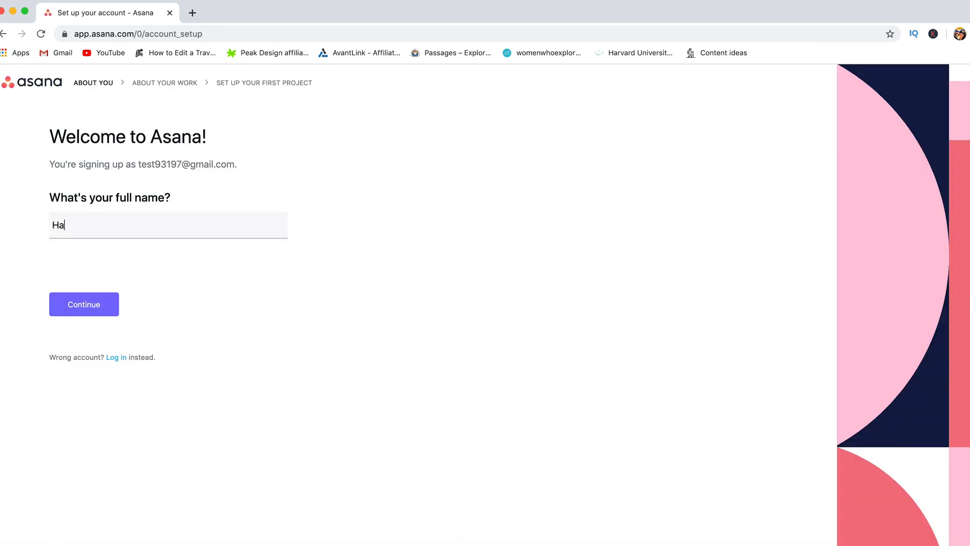
text(biba K)
click(102, 317)
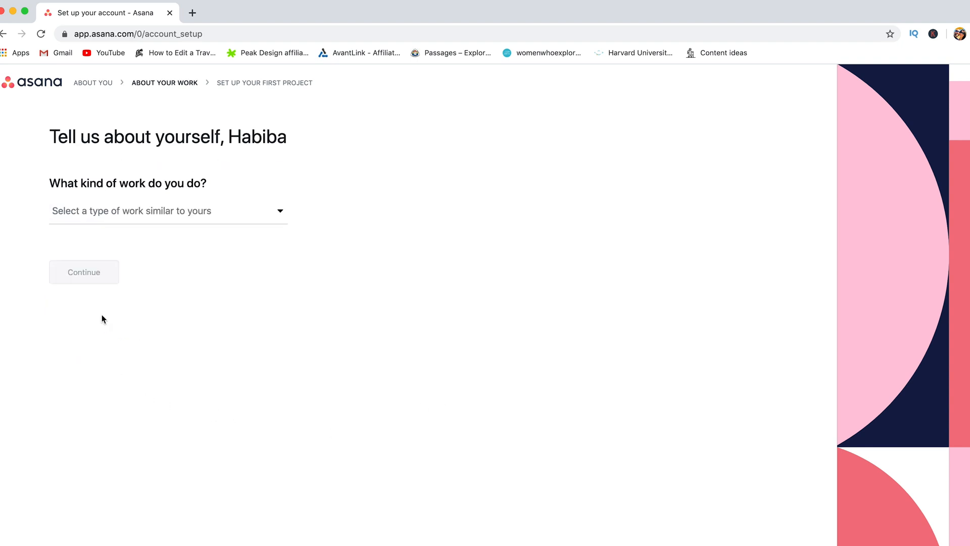
Step: Choose General project management and create 'Project plan' with To do, Doing and Done sections
click(183, 218)
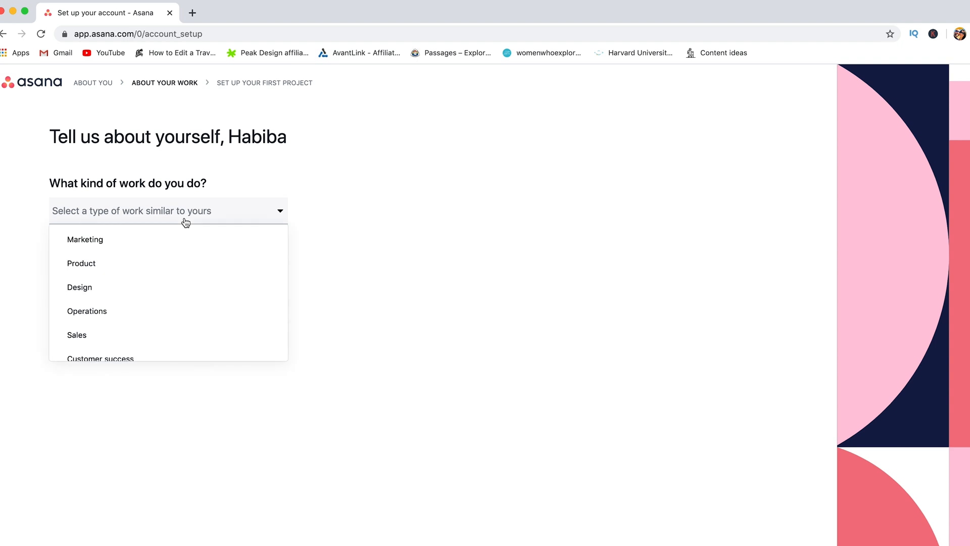
scroll(178, 282, down, 5)
click(145, 346)
click(91, 280)
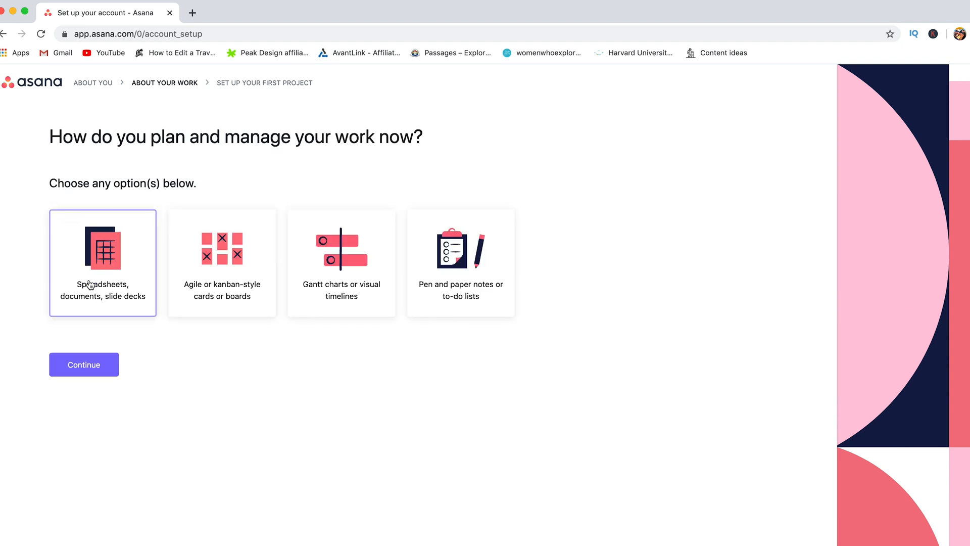
click(87, 372)
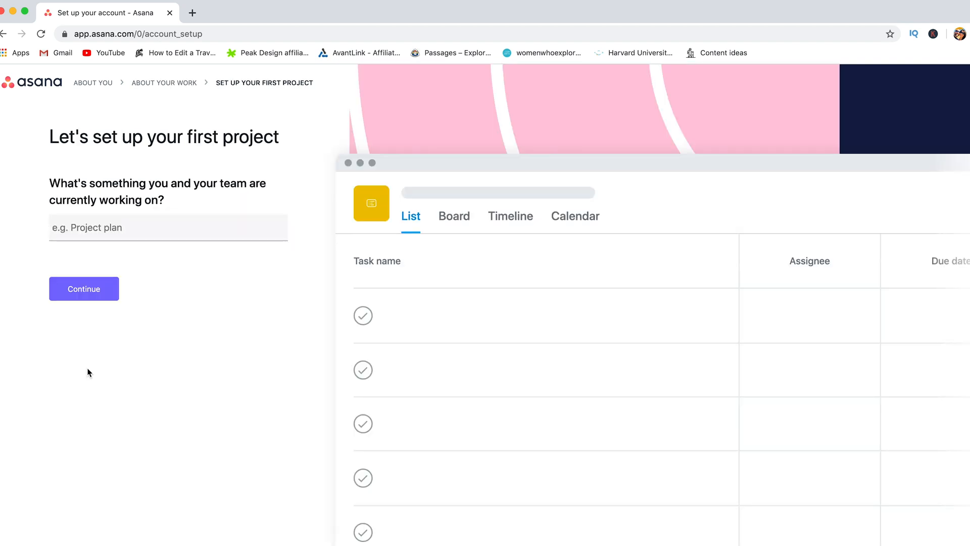
click(80, 293)
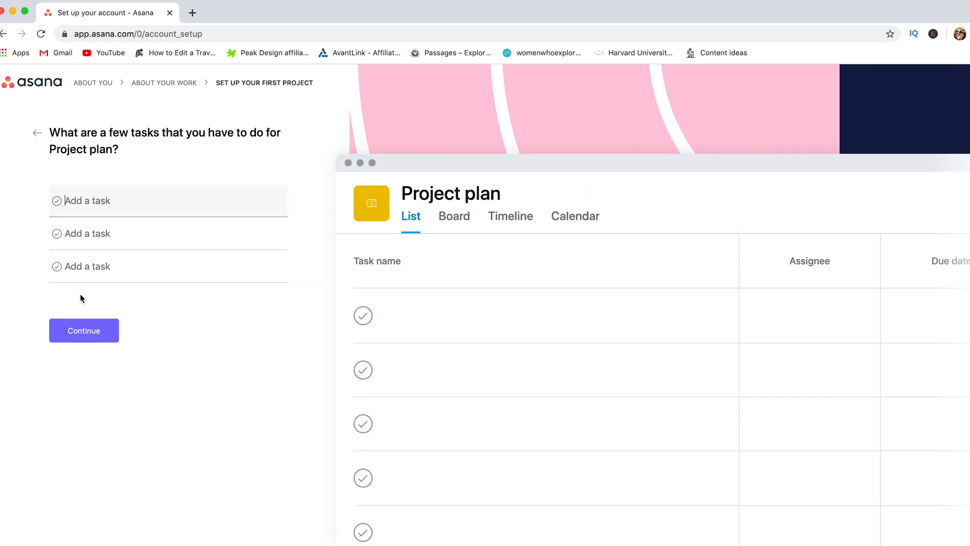
click(84, 329)
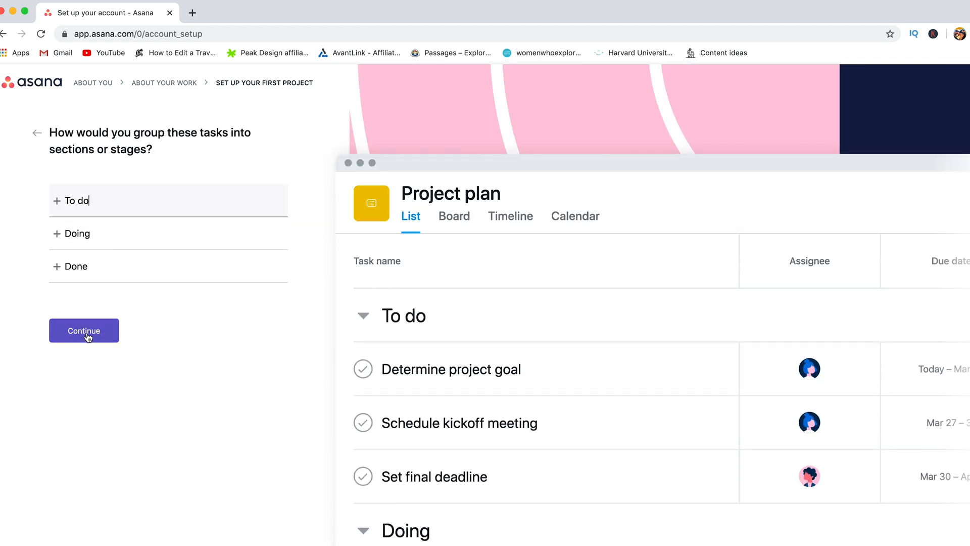
click(86, 331)
click(88, 355)
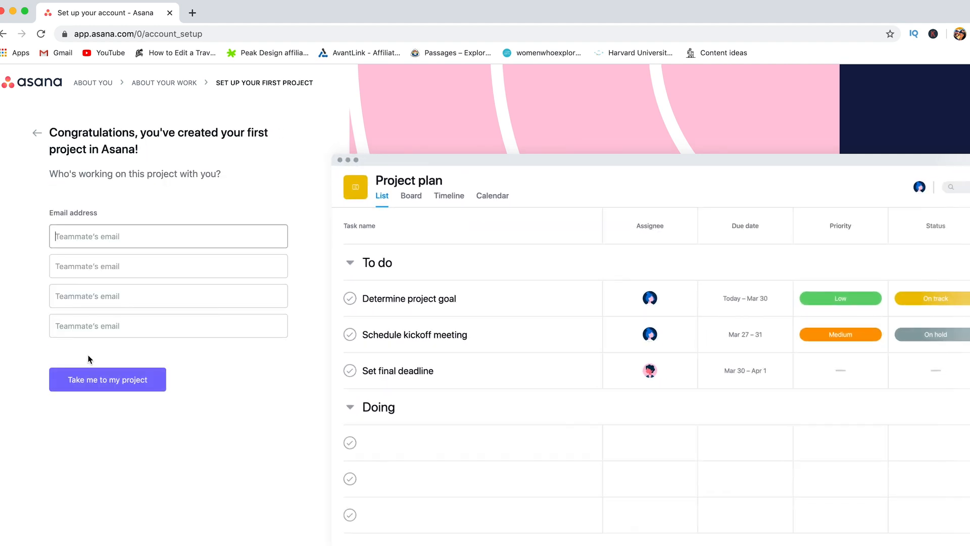
click(92, 383)
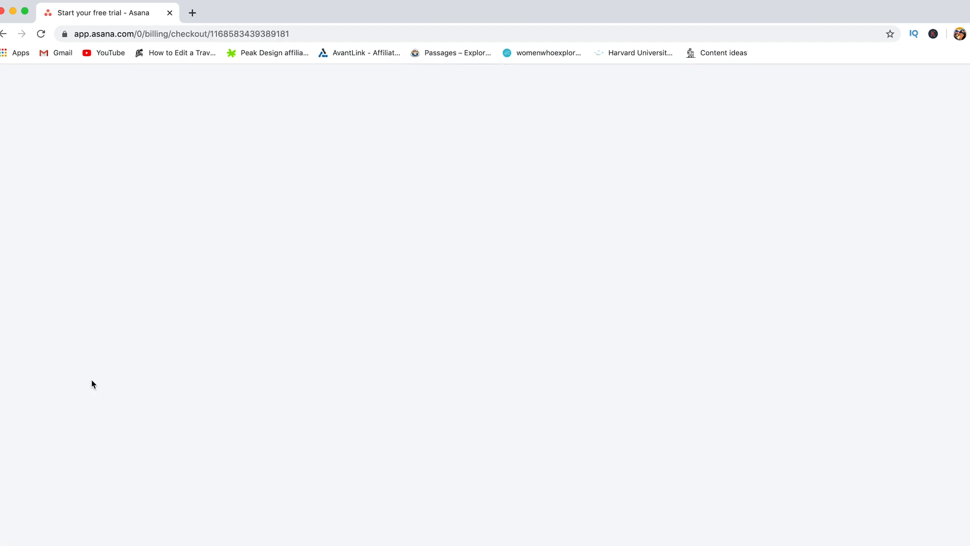
Step: Decline the 30-day Premium trial checkout and continue with Asana's limited free version
scroll(874, 428, down, 3)
scroll(874, 429, up, 3)
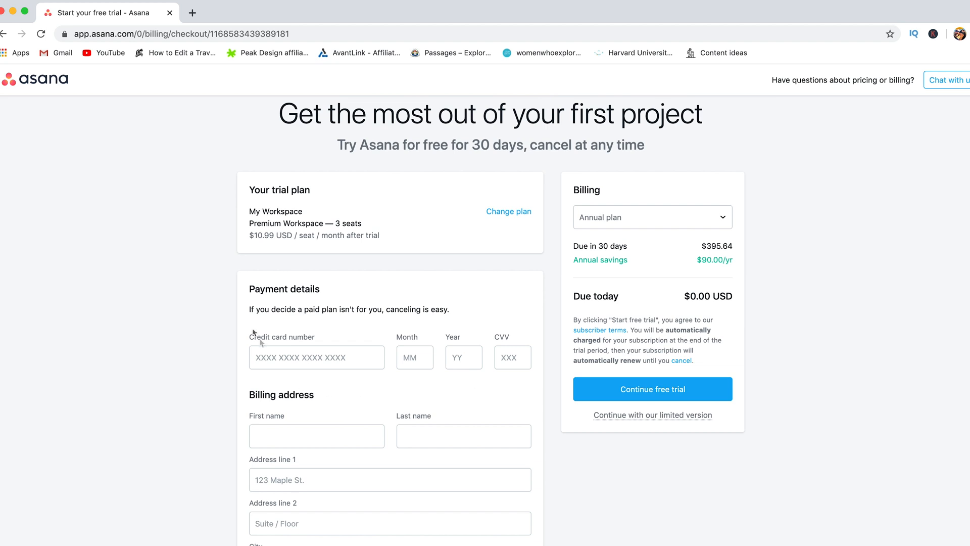
drag(248, 289, 333, 284)
click(333, 284)
drag(591, 415, 702, 416)
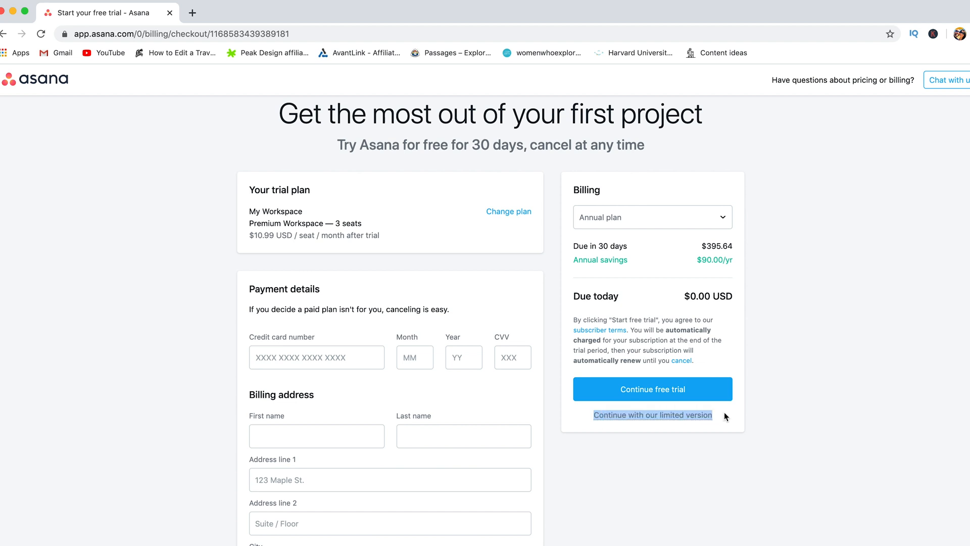
click(724, 410)
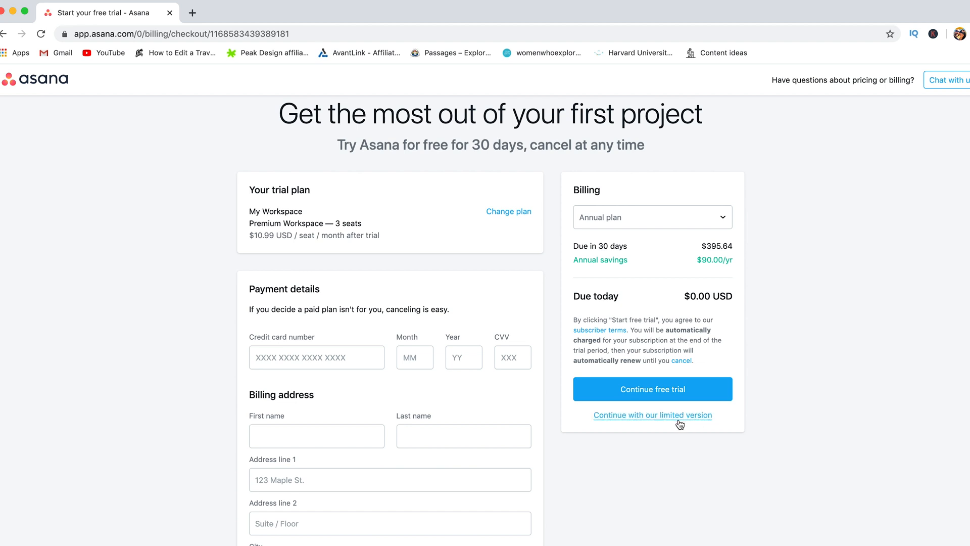
click(678, 420)
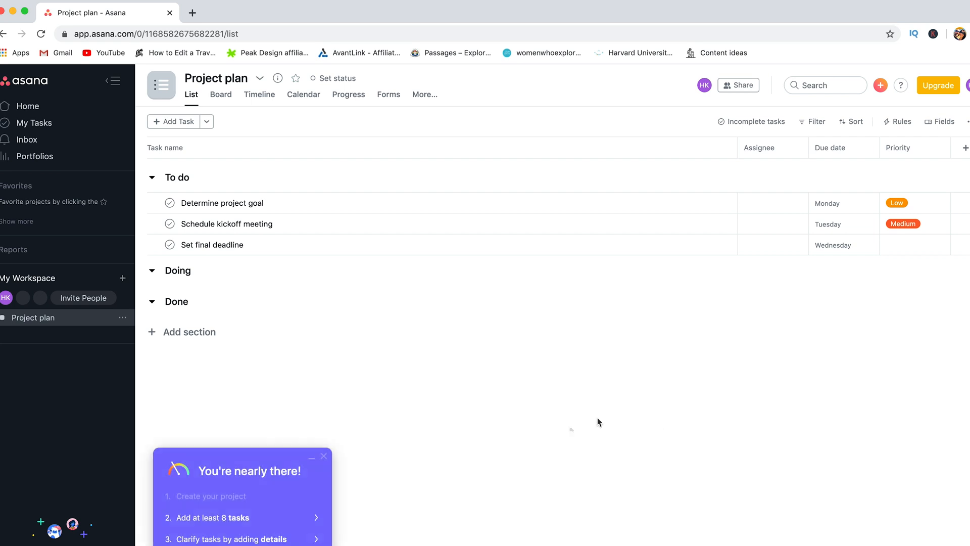
Step: Close the 'You're nearly there!' checklist and open My Profile Settings from the avatar menu
click(324, 456)
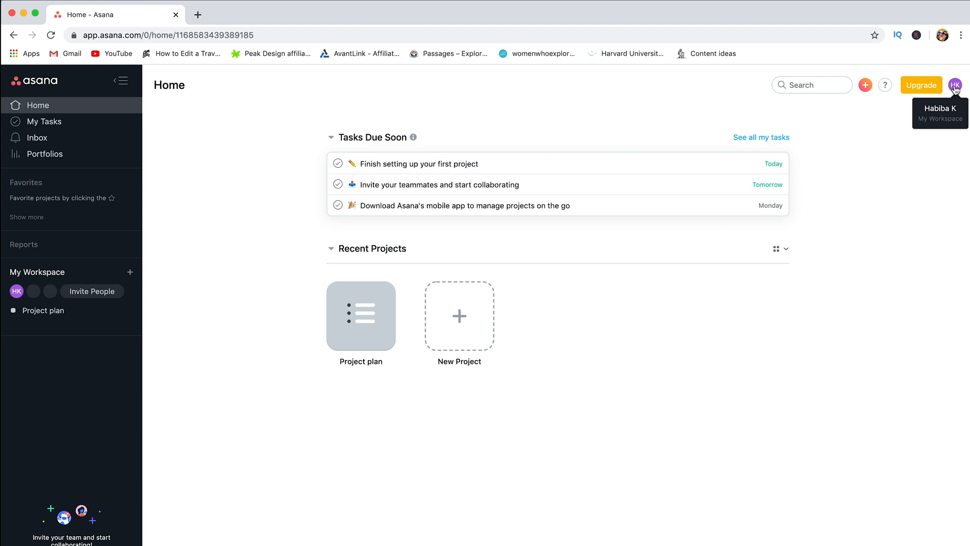
click(955, 86)
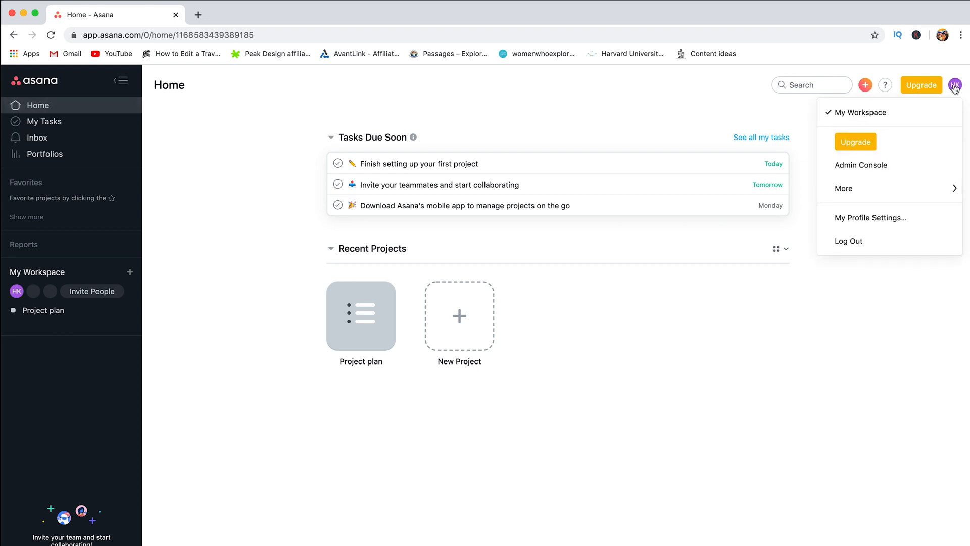
click(862, 226)
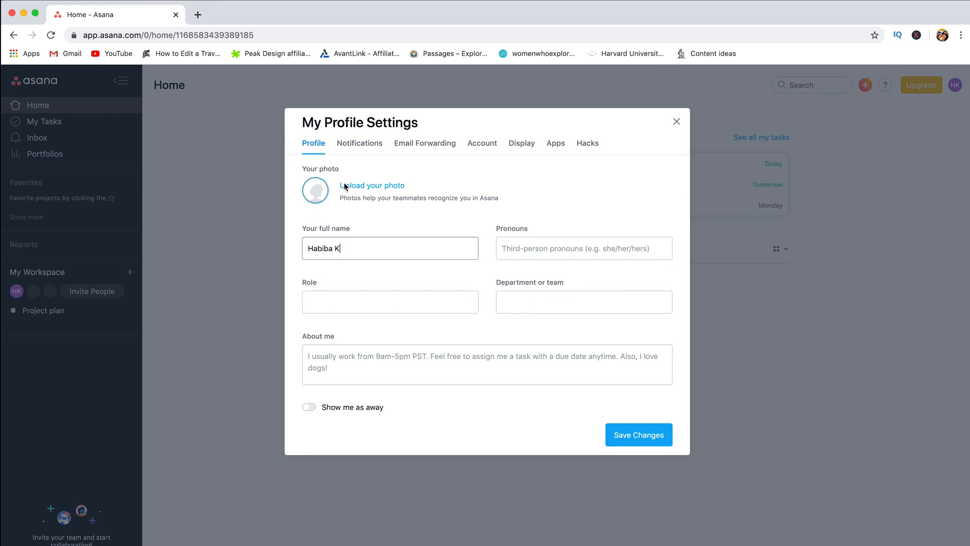
Step: Set the display language to Français and reload the app
click(525, 151)
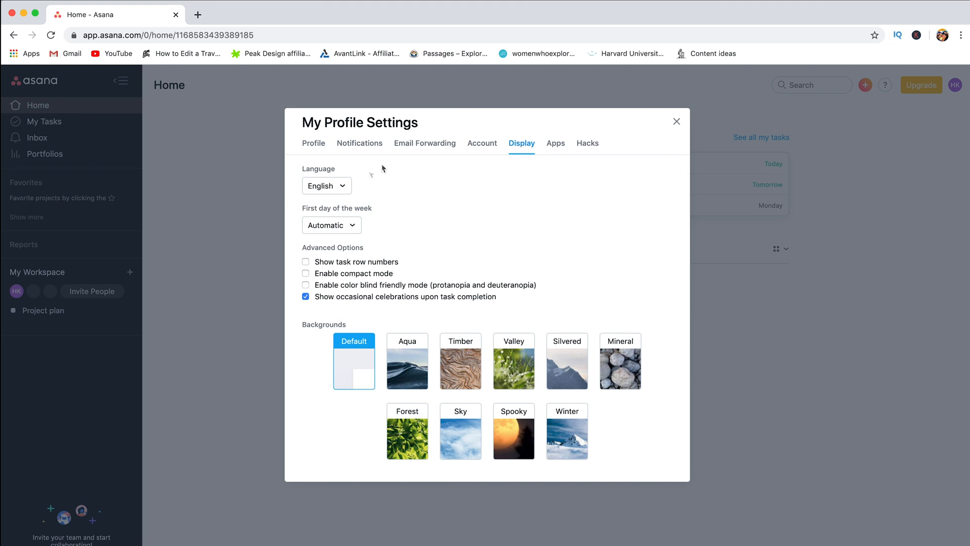
click(347, 187)
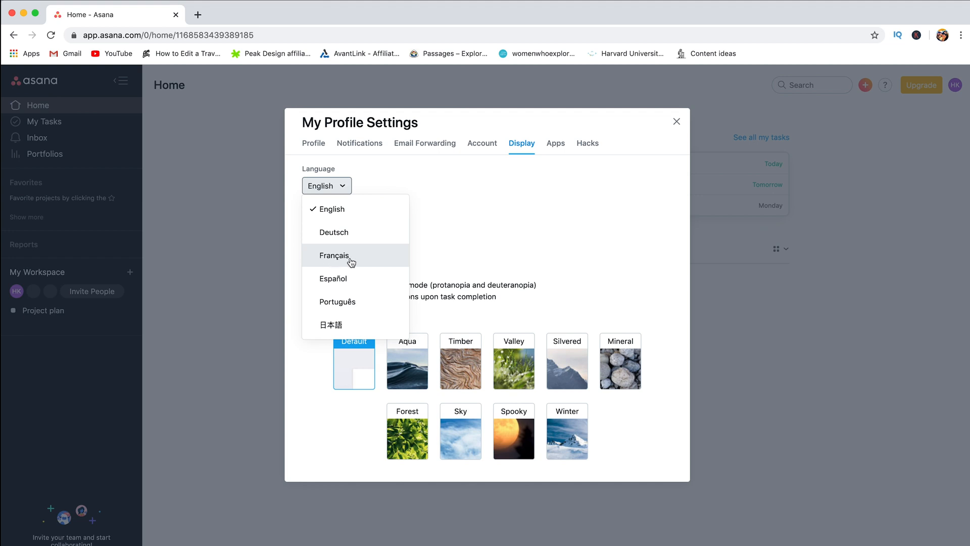
click(351, 258)
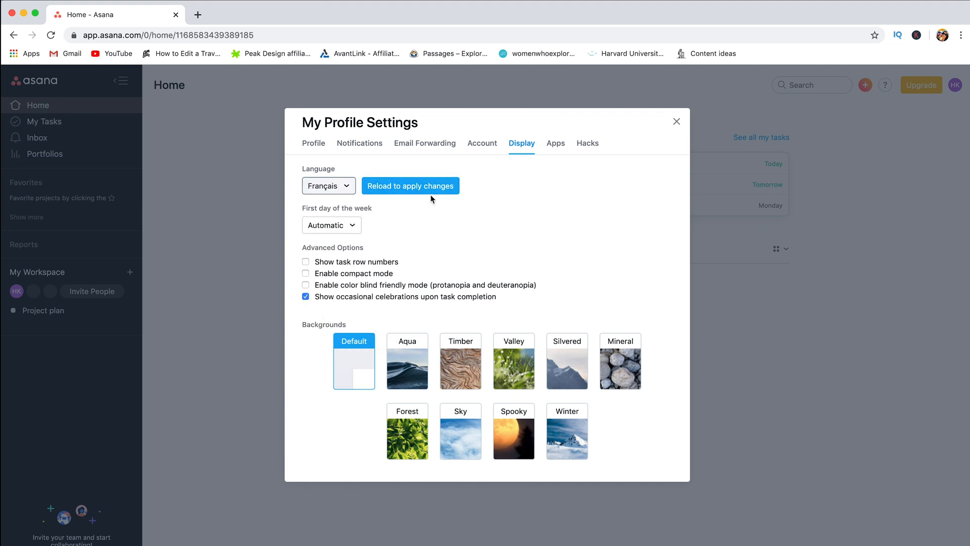
click(402, 192)
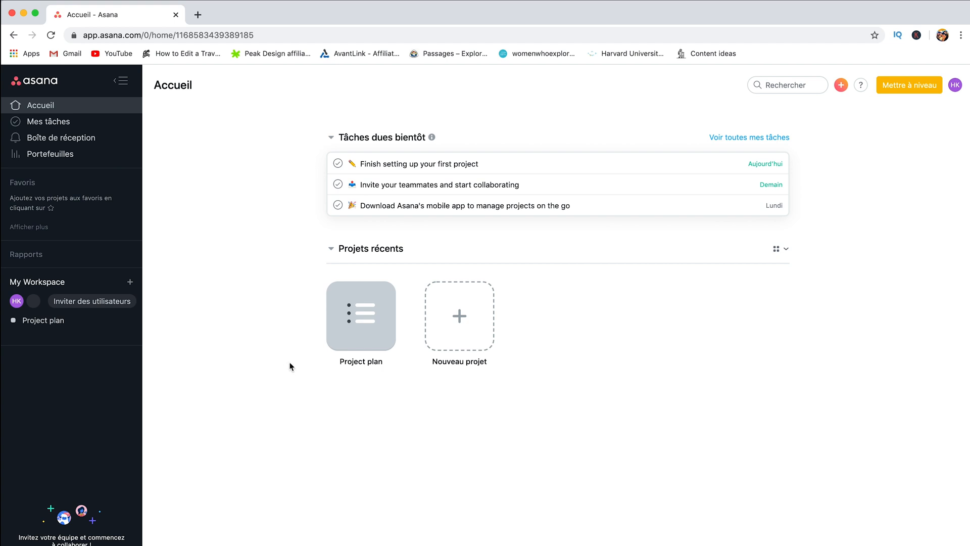
Step: Reopen profile settings, set Langue to English and reload to apply it
click(956, 86)
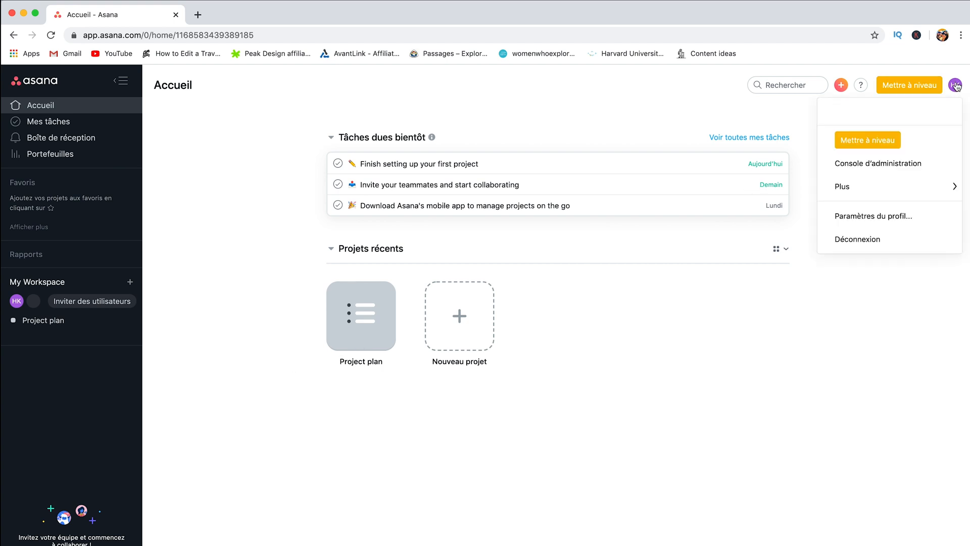
click(863, 218)
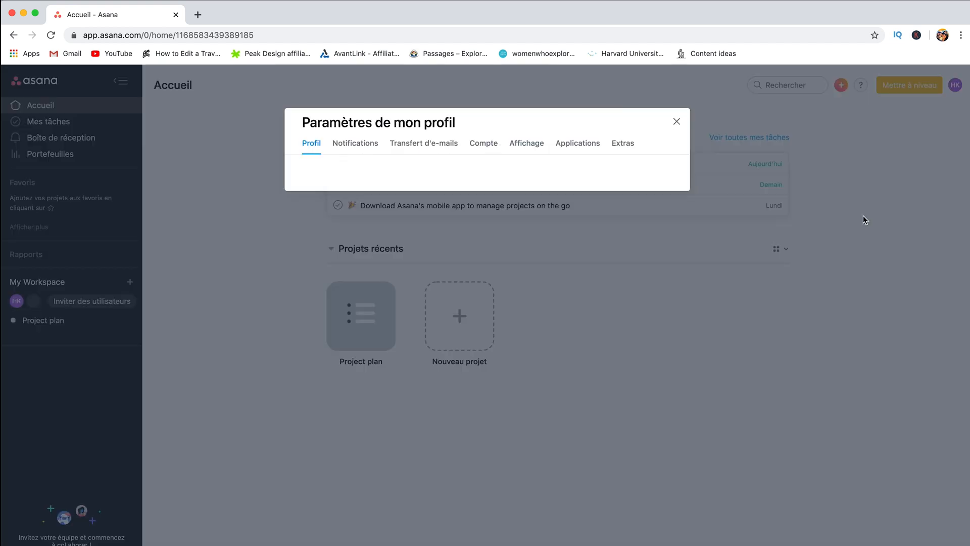
click(536, 145)
click(332, 192)
click(332, 193)
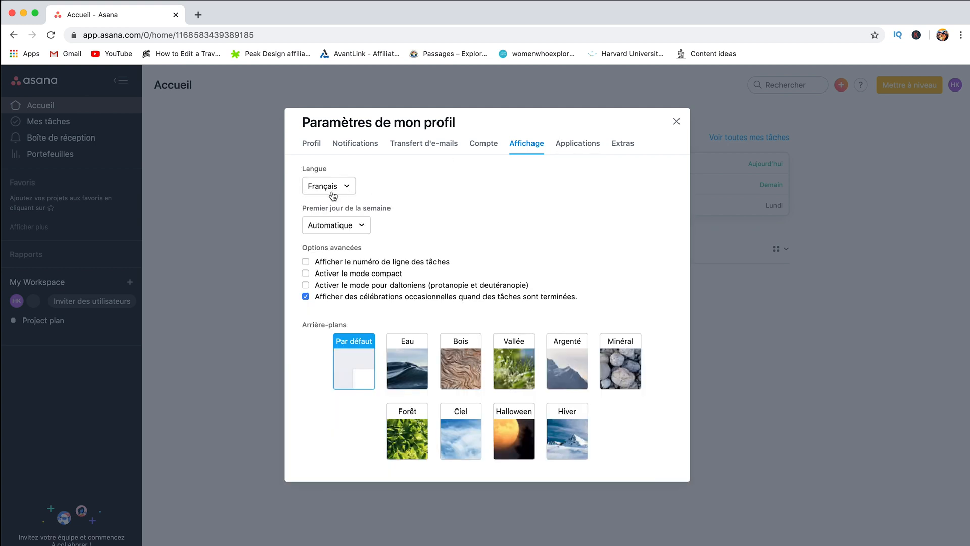
click(333, 195)
click(374, 191)
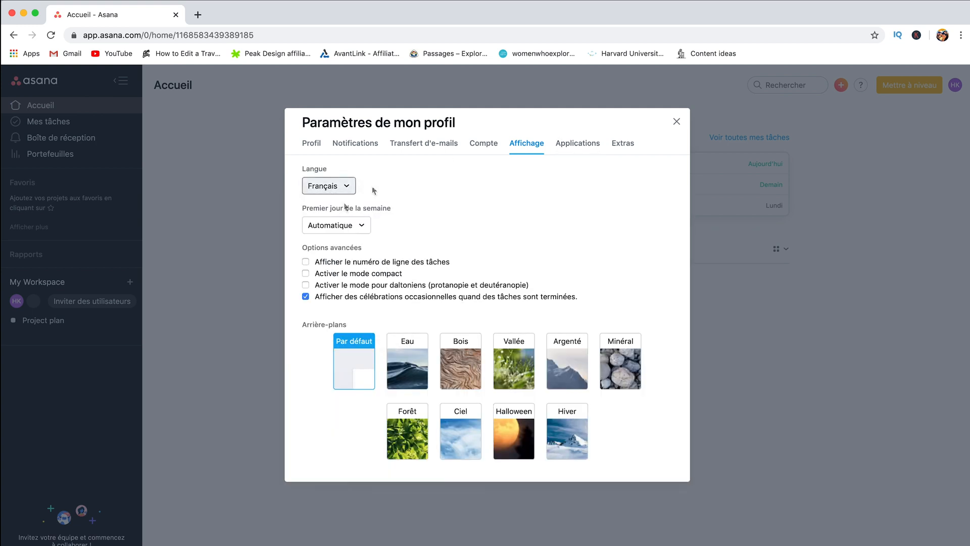
click(328, 185)
click(341, 199)
click(407, 188)
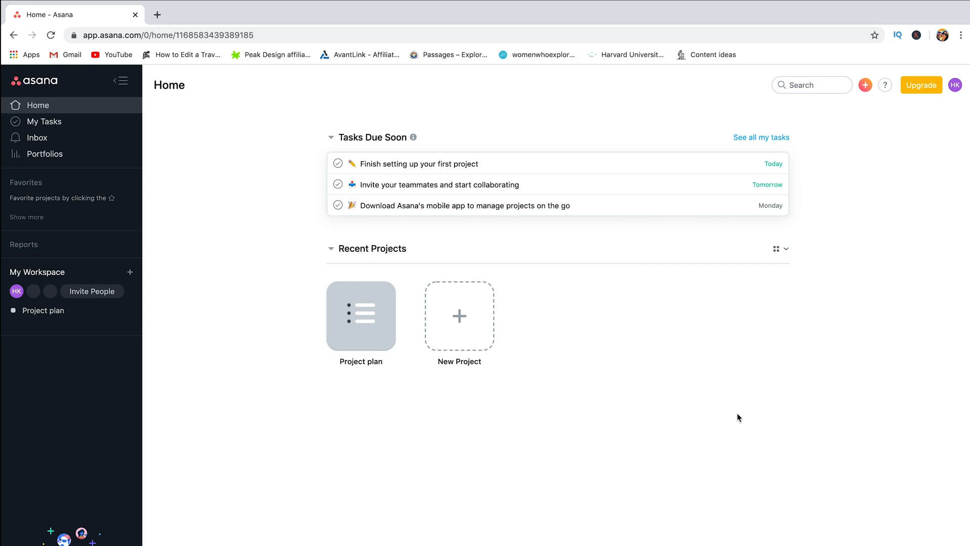
Step: Start a new project, browse the templates, and choose Blank Project
click(456, 324)
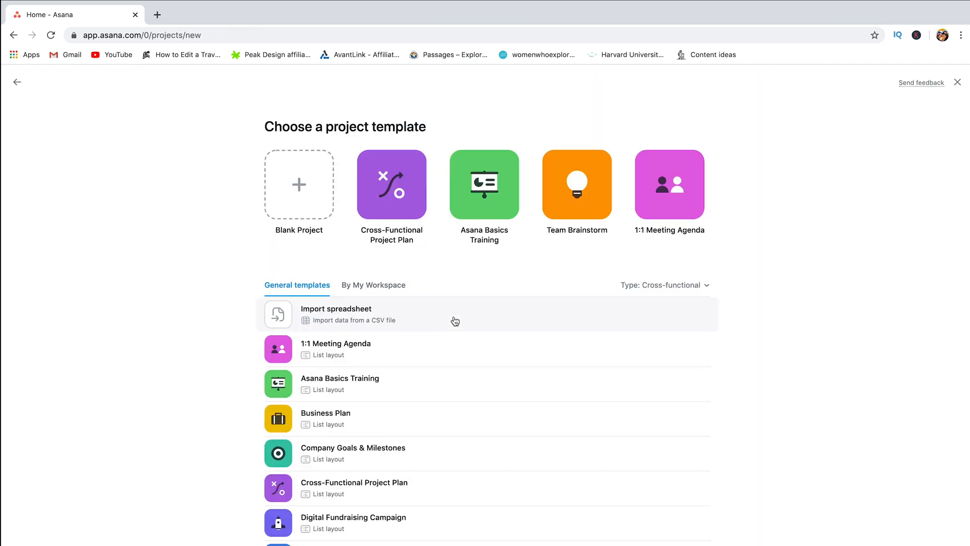
scroll(741, 267, down, 1)
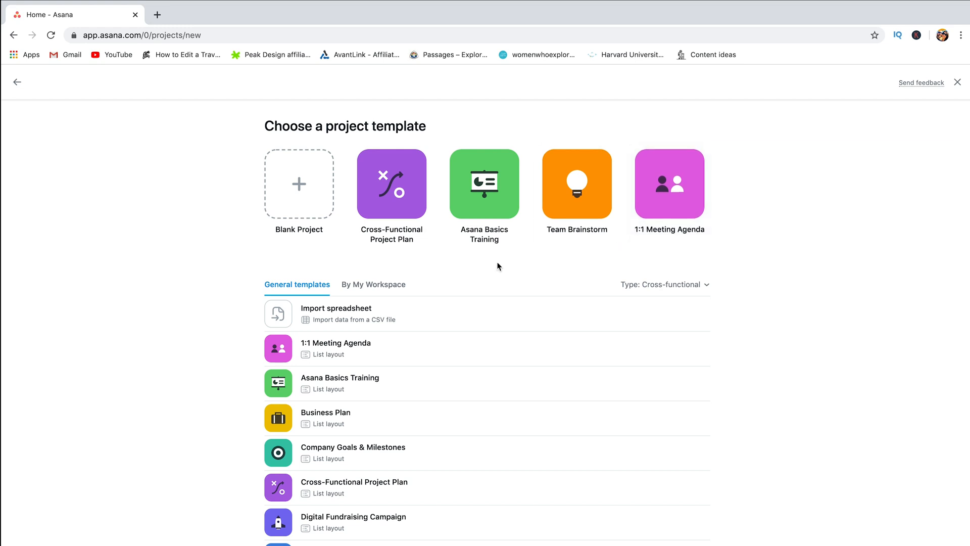
scroll(429, 371, down, 2)
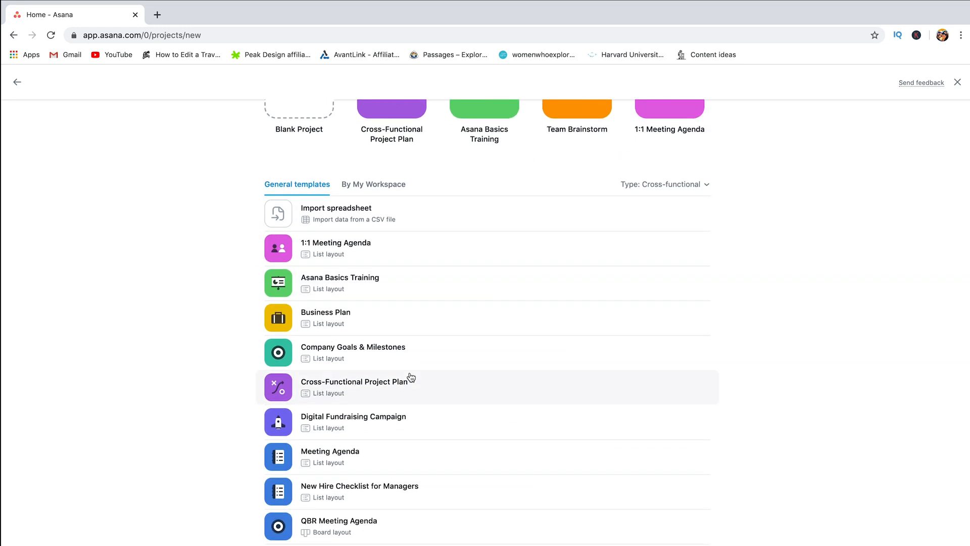
scroll(411, 376, down, 5)
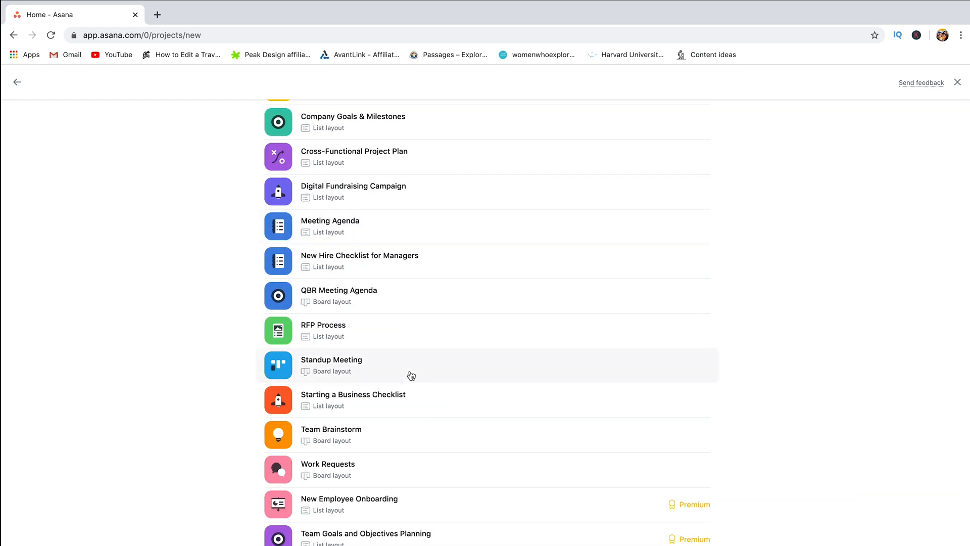
scroll(411, 375, up, 7)
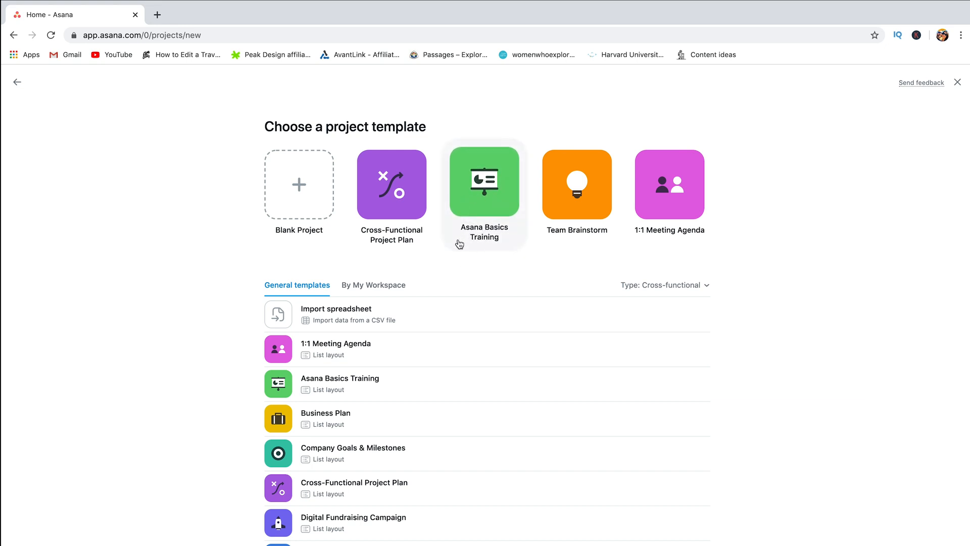
click(293, 186)
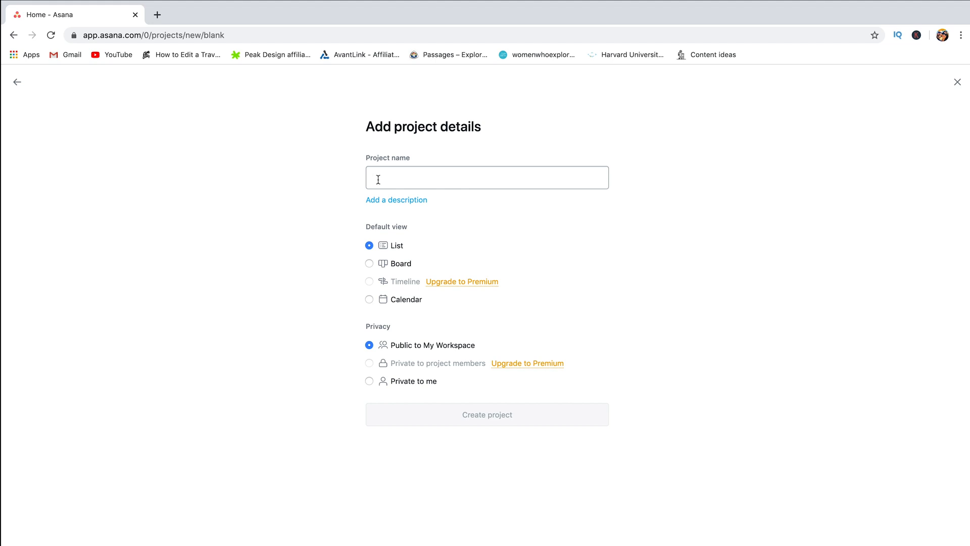
Step: Create the project 'Create a Youtube Channel' with Board as its default view
text(cREAT)
key(BackSpace)
key(BackSpace)
key(BackSpace)
key(BackSpace)
key(BackSpace)
text(Create a )
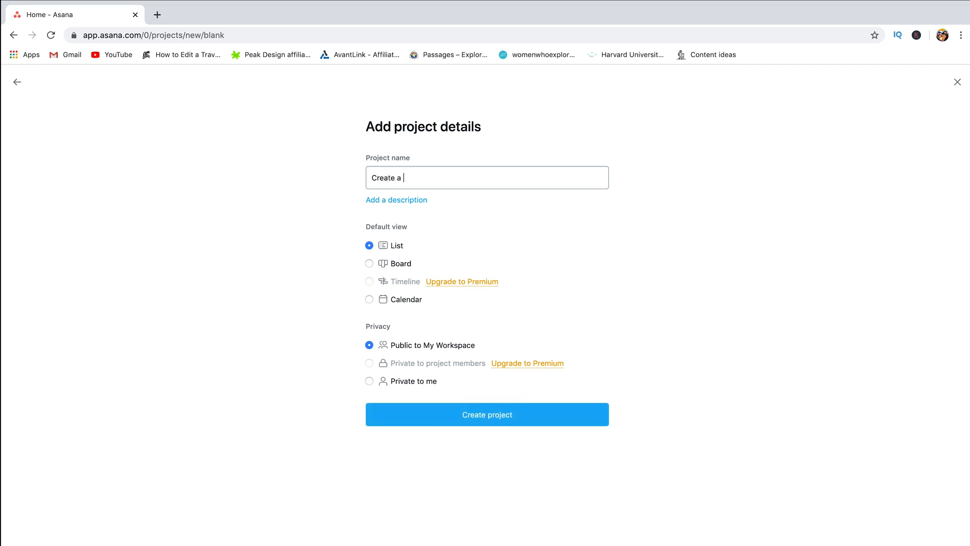
text(Youtube Channel)
click(369, 263)
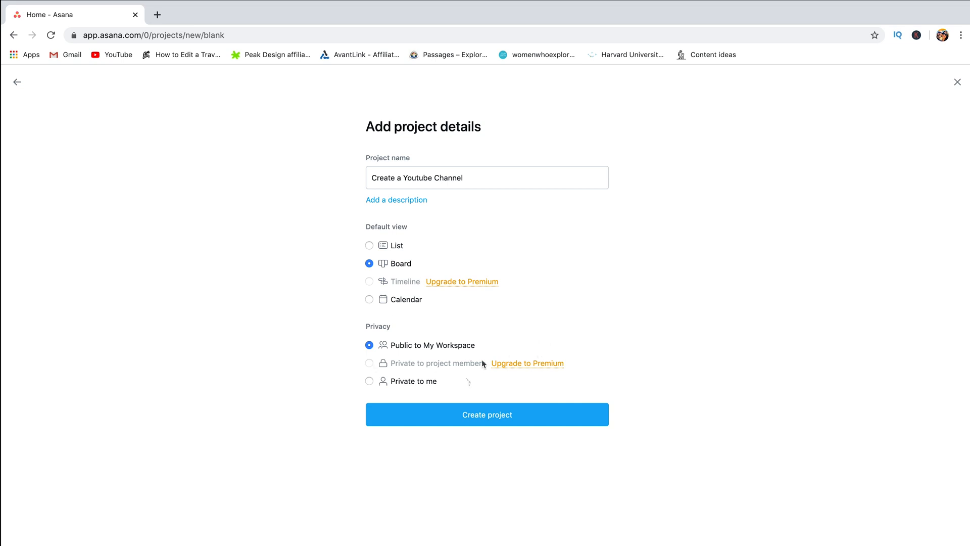
click(493, 421)
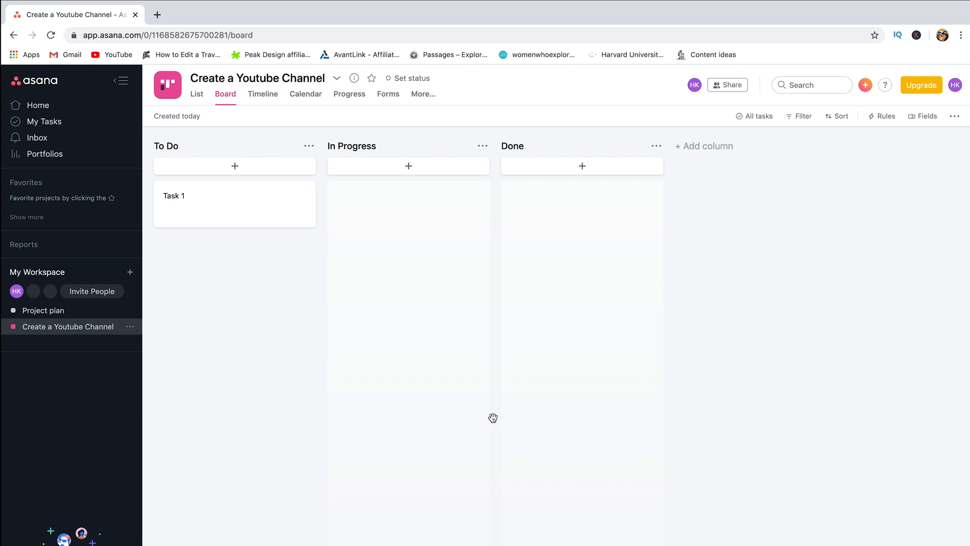
click(196, 94)
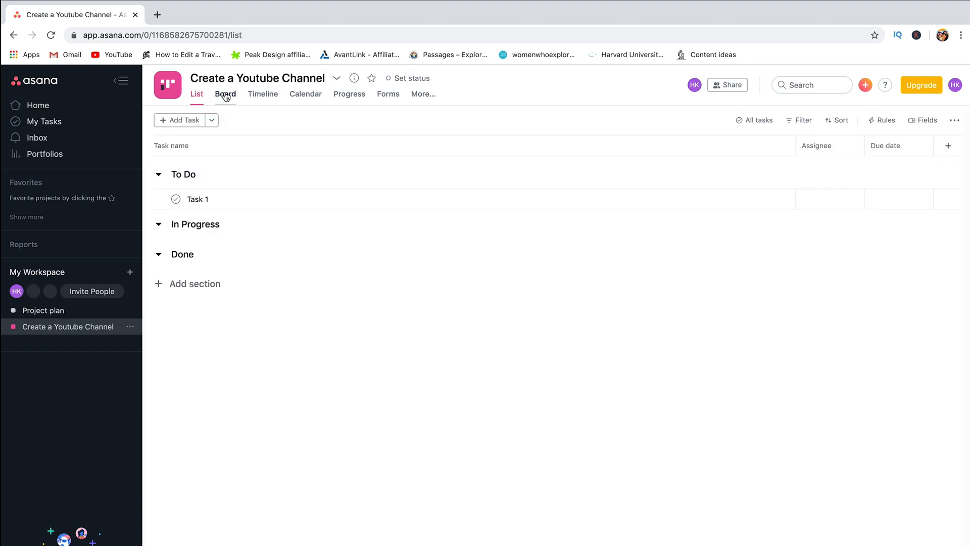
click(225, 94)
click(261, 96)
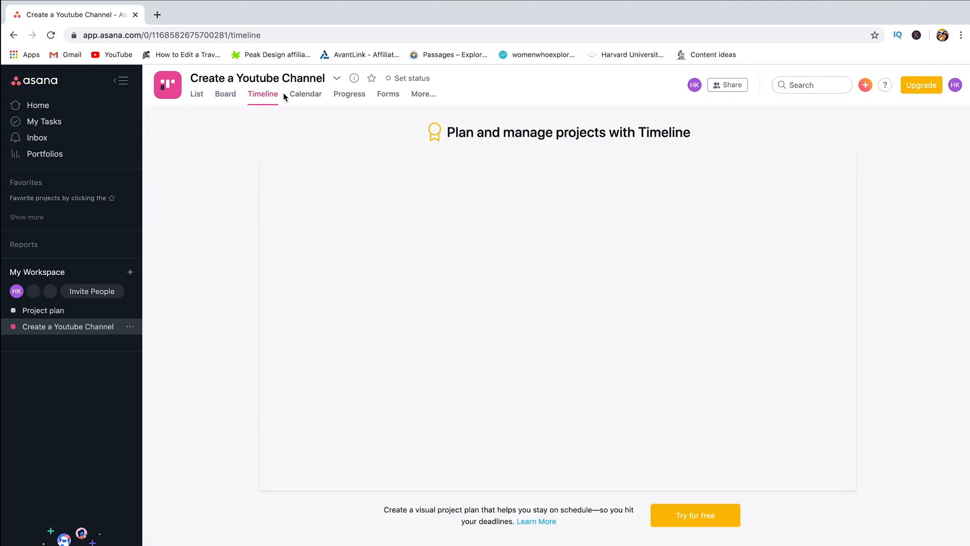
click(304, 97)
click(348, 97)
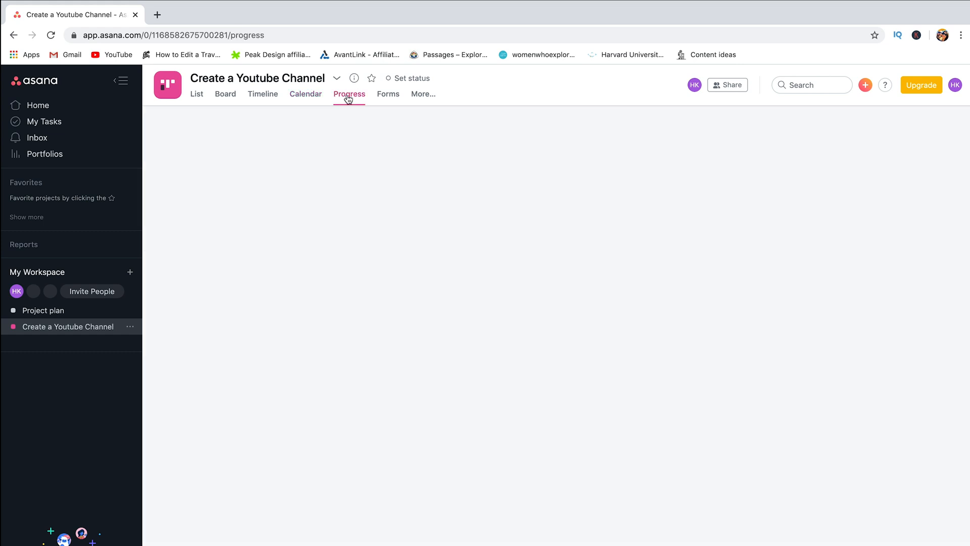
click(385, 99)
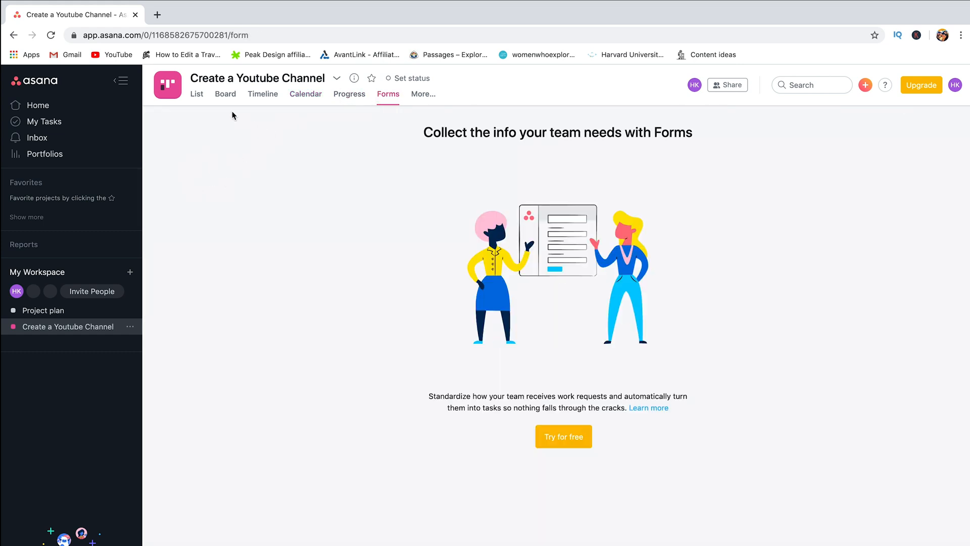
click(224, 95)
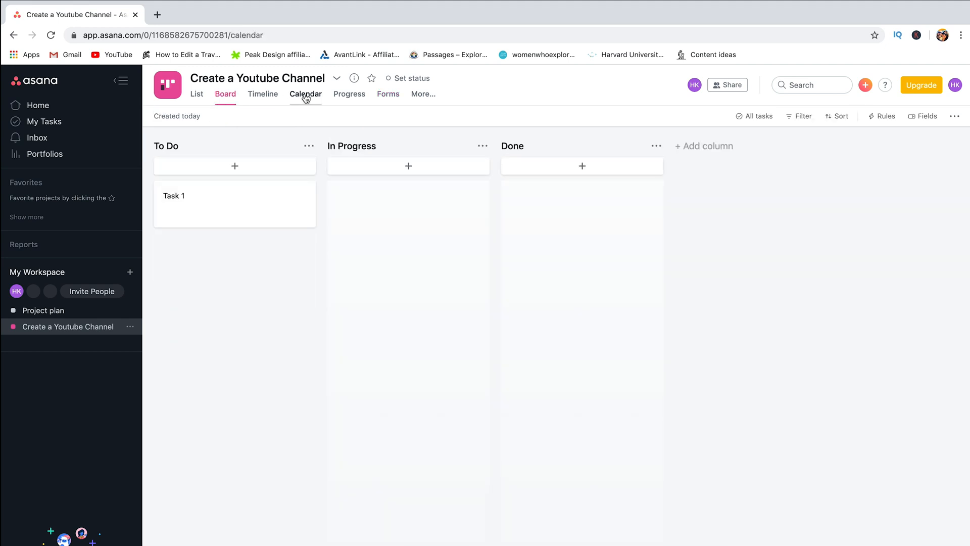
click(306, 98)
click(199, 101)
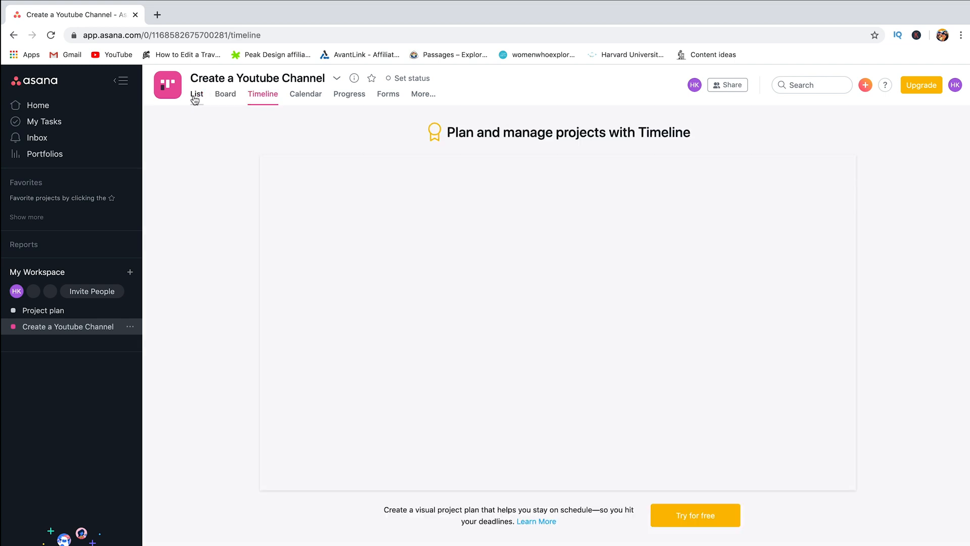
click(195, 98)
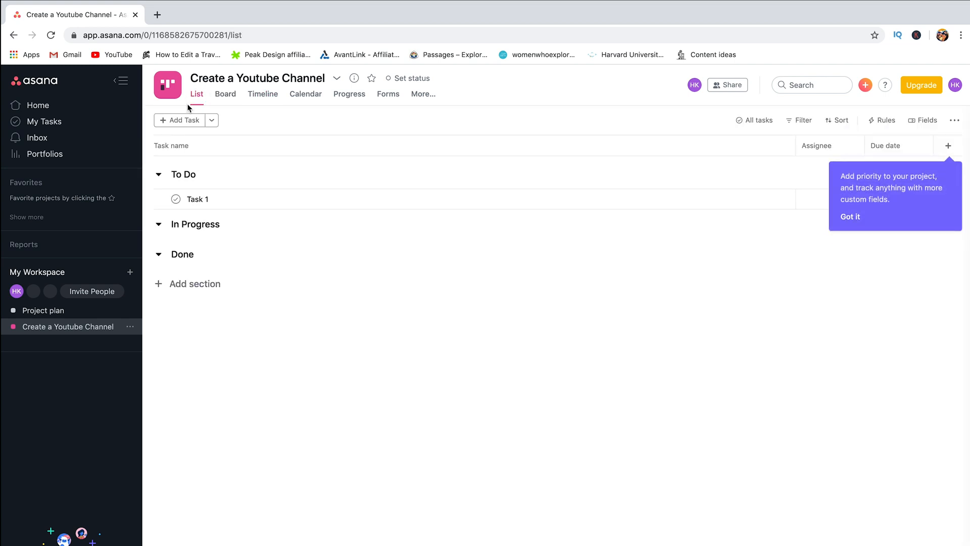
click(224, 97)
click(291, 98)
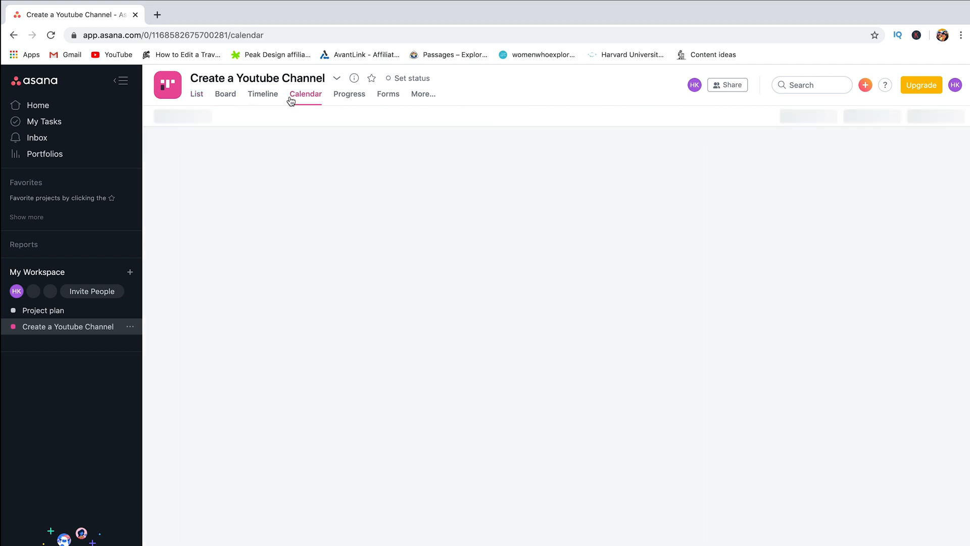
click(225, 96)
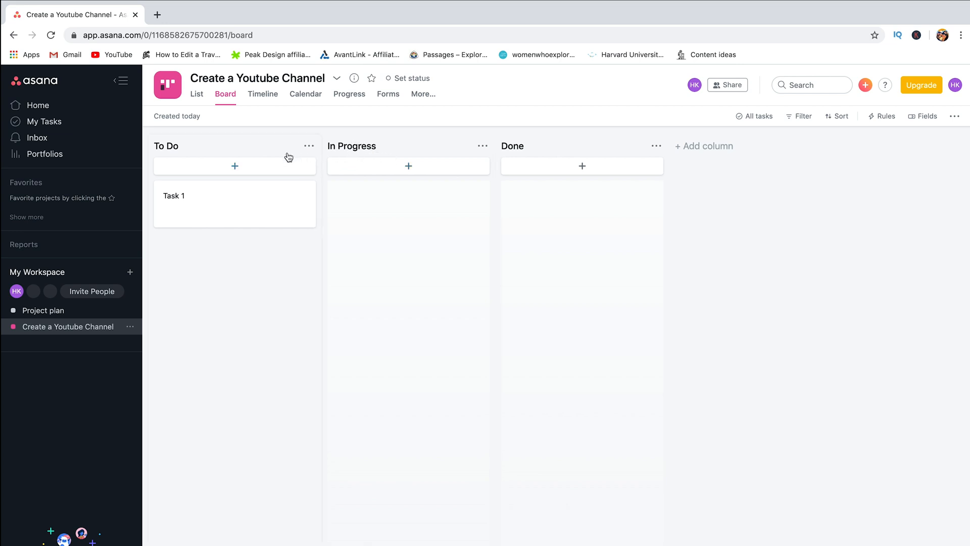
Step: Cancel a stray new column, then retitle Task 1 as 'Choose a name for the channel'
click(700, 151)
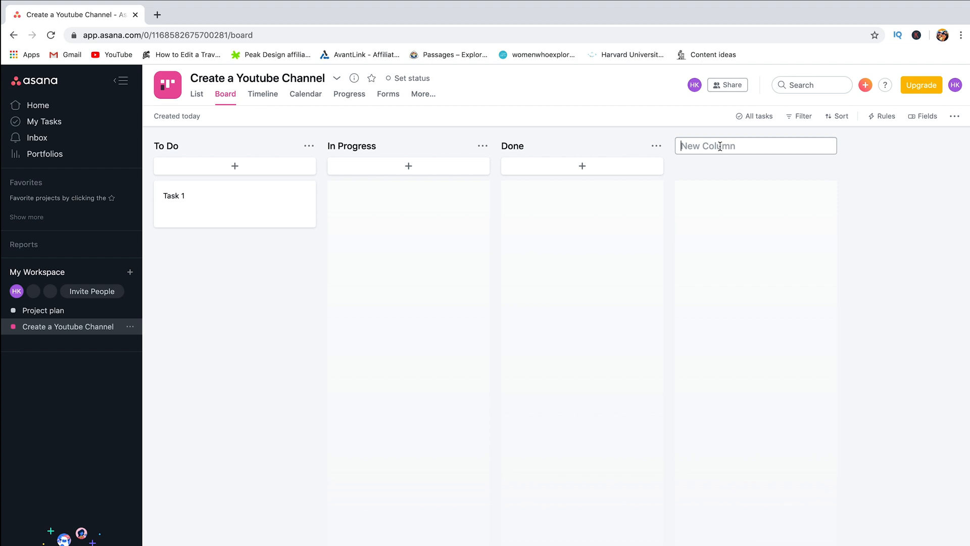
click(870, 162)
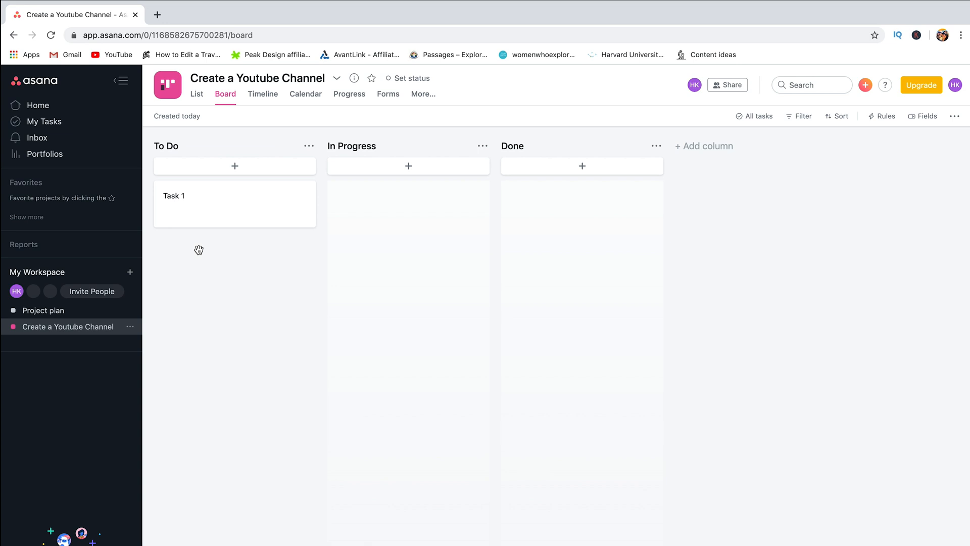
click(187, 197)
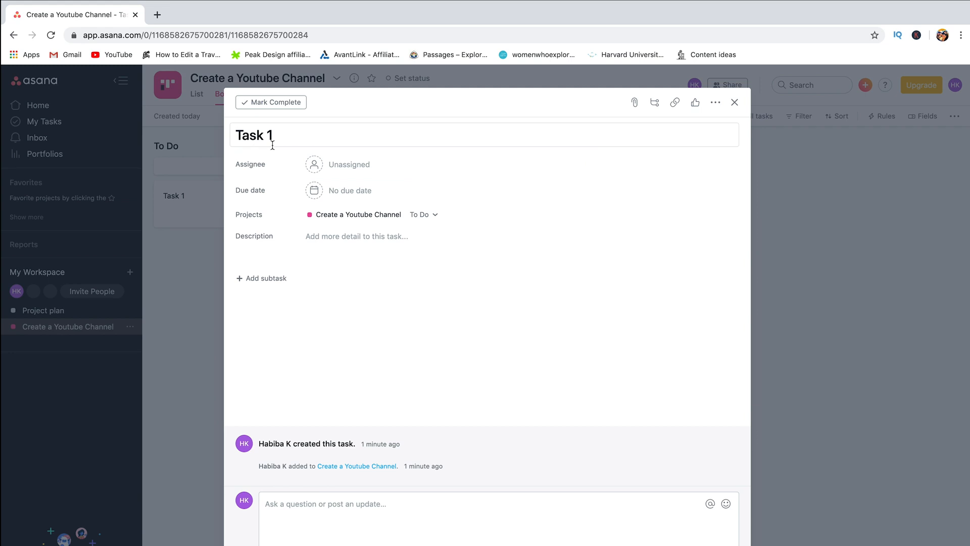
triple_click(263, 131)
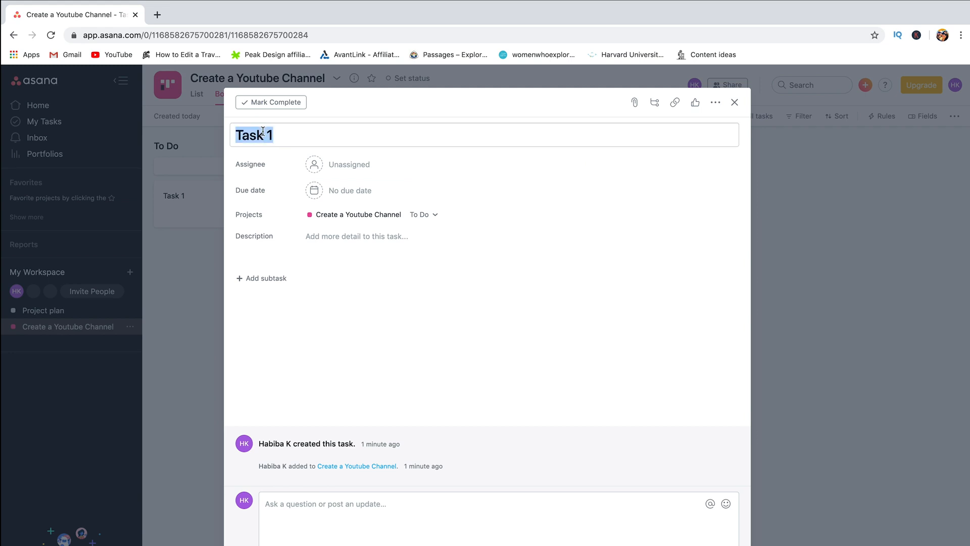
text(Cj)
key(BackSpace)
text(hoose a name for the channel)
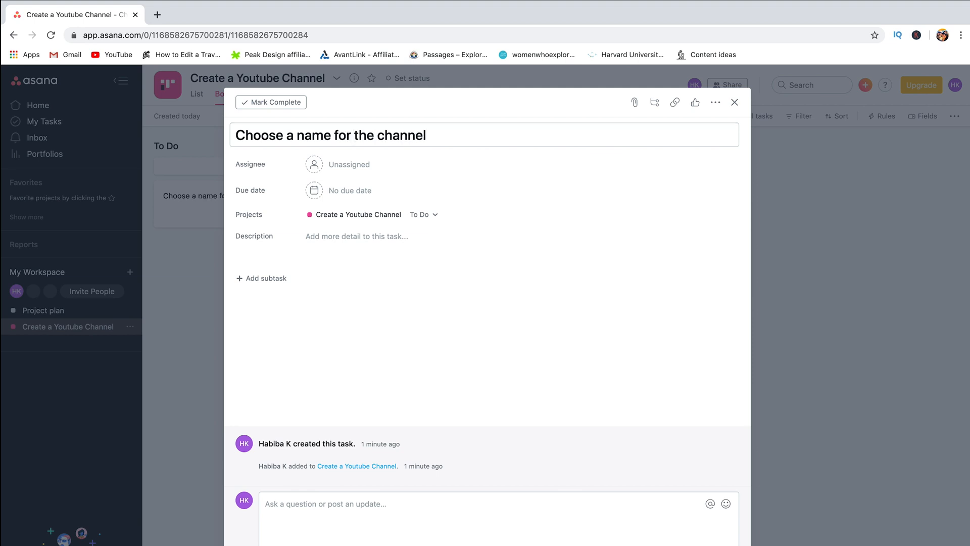
click(735, 102)
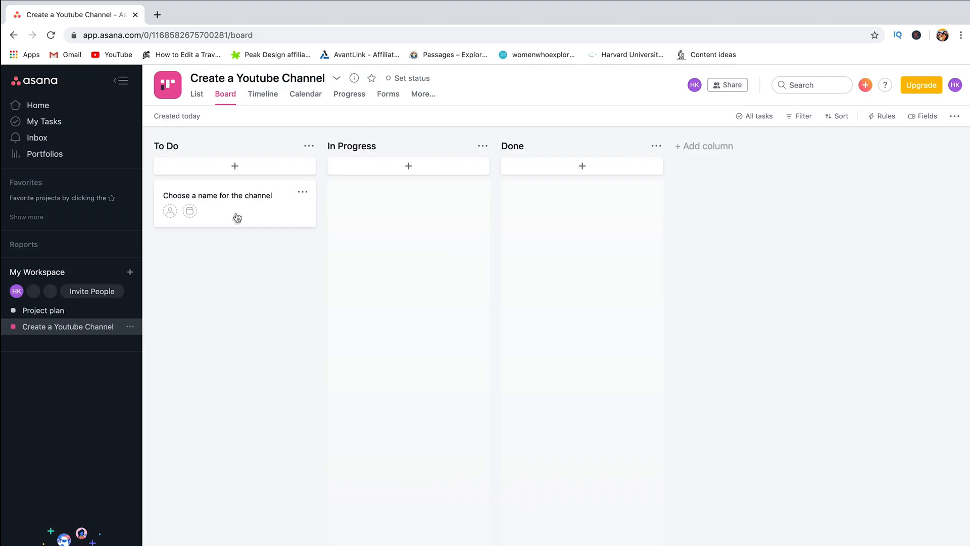
Step: Add a To Do task 'Create a logo for the channel'
click(233, 173)
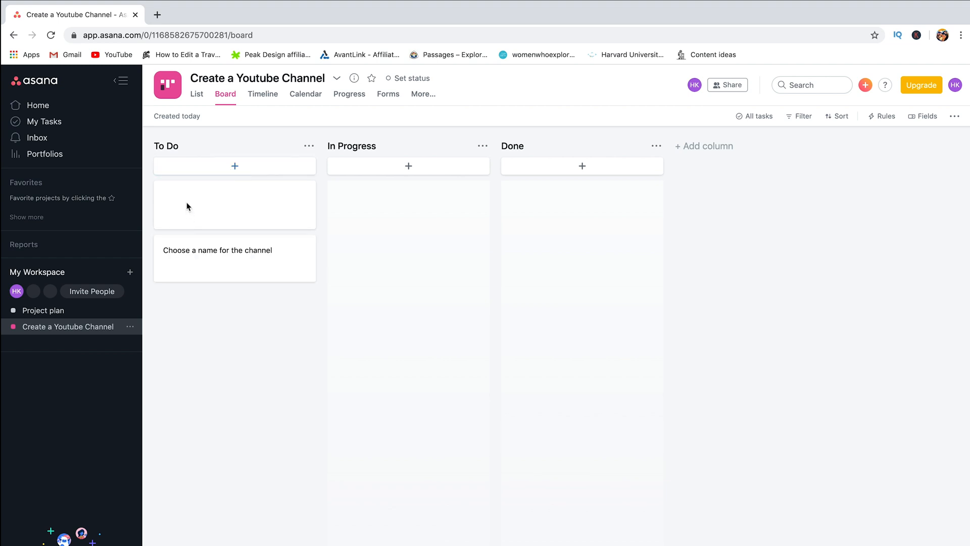
text(Create a logo for the channel)
click(233, 171)
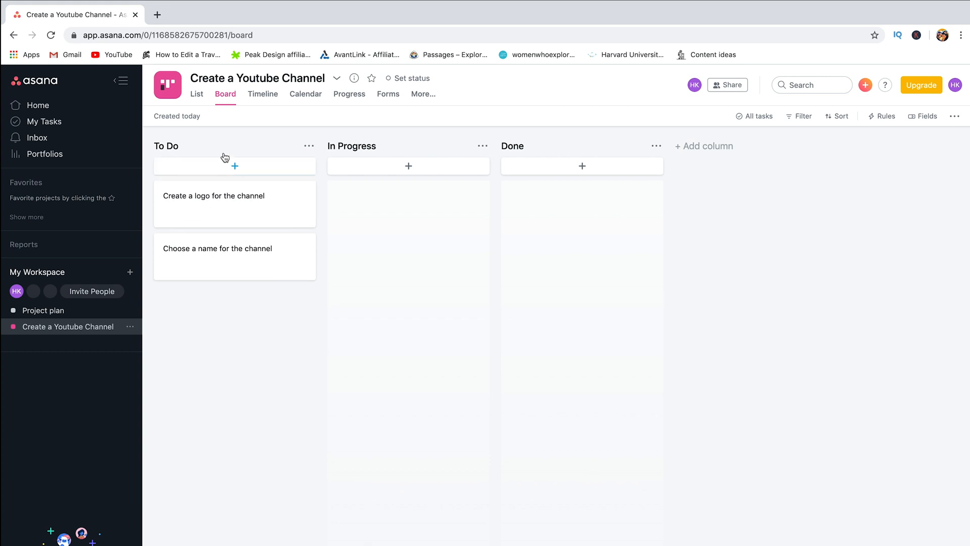
click(220, 172)
click(203, 211)
Step: Add a To Do task 'Link social media accounts to my channel'
click(232, 170)
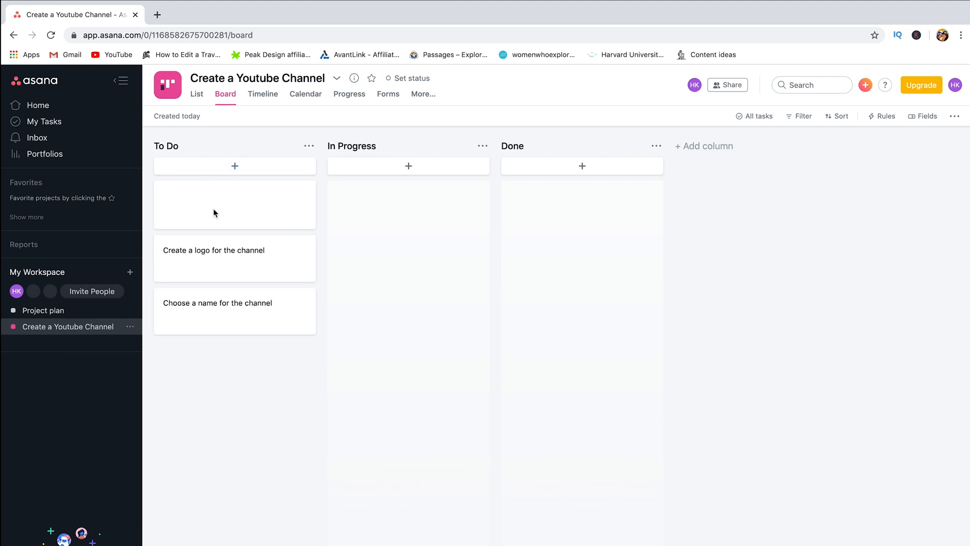
text(Link)
text(social media accounts to my )
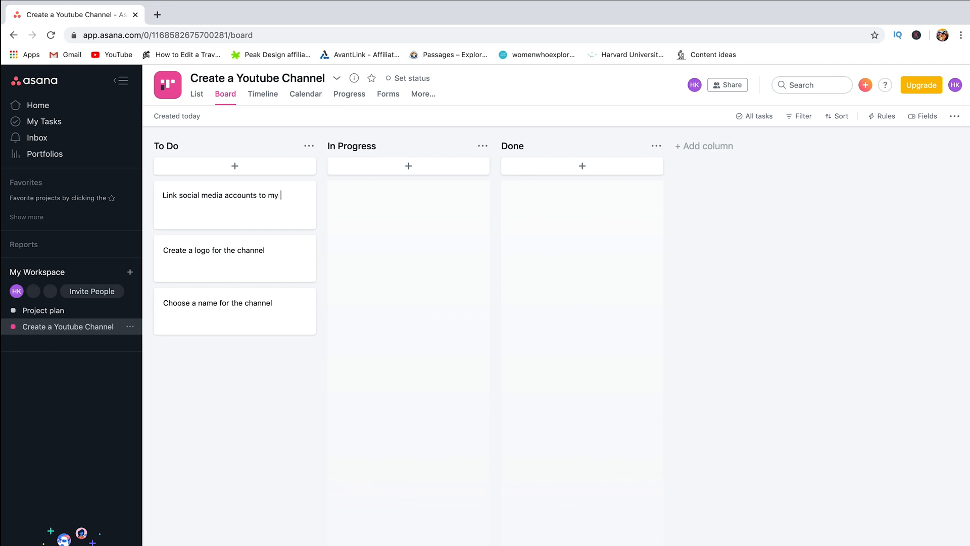
text(channel.)
key(BackSpace)
key(BackSpace)
text(l)
click(230, 171)
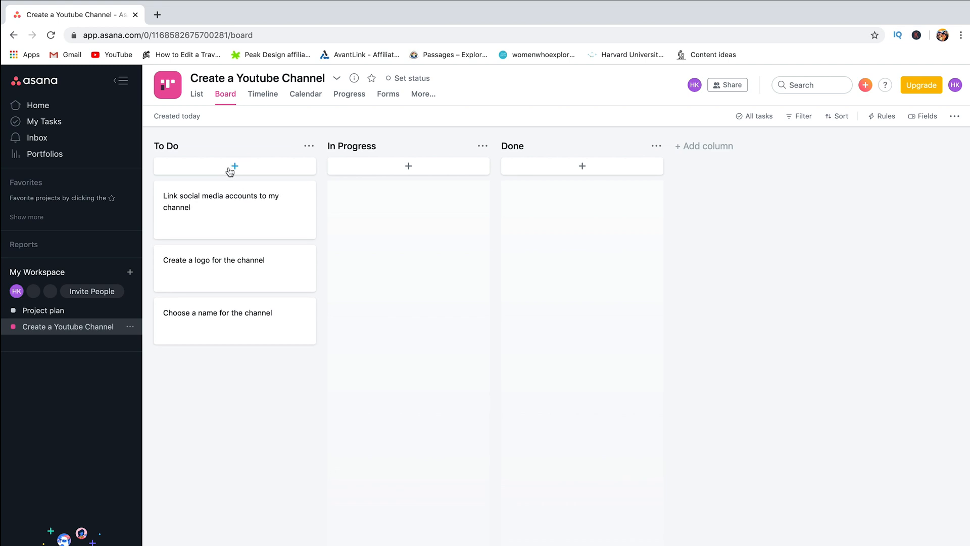
Step: Add a To Do task 'Create a channel description/Introduction'
click(208, 170)
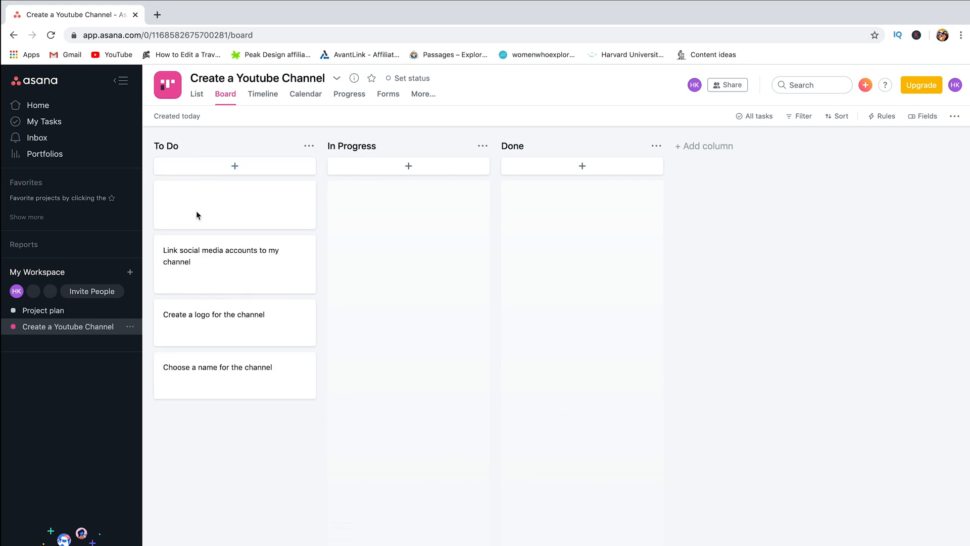
text(Create a)
text(nnel description)
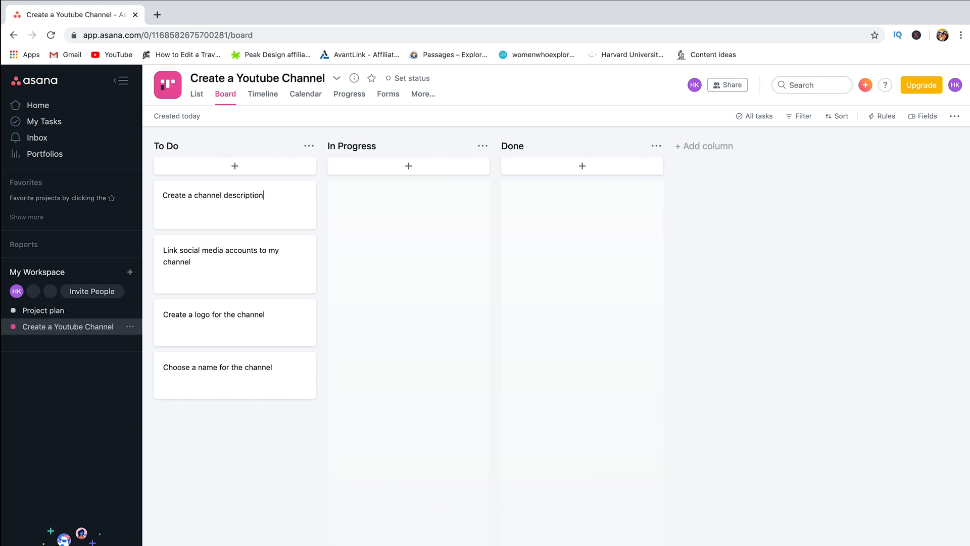
text(/Inroduction)
key(BackSpace)
key(BackSpace)
key(BackSpace)
key(BackSpace)
key(BackSpace)
key(BackSpace)
key(BackSpace)
key(BackSpace)
key(BackSpace)
text(troduction)
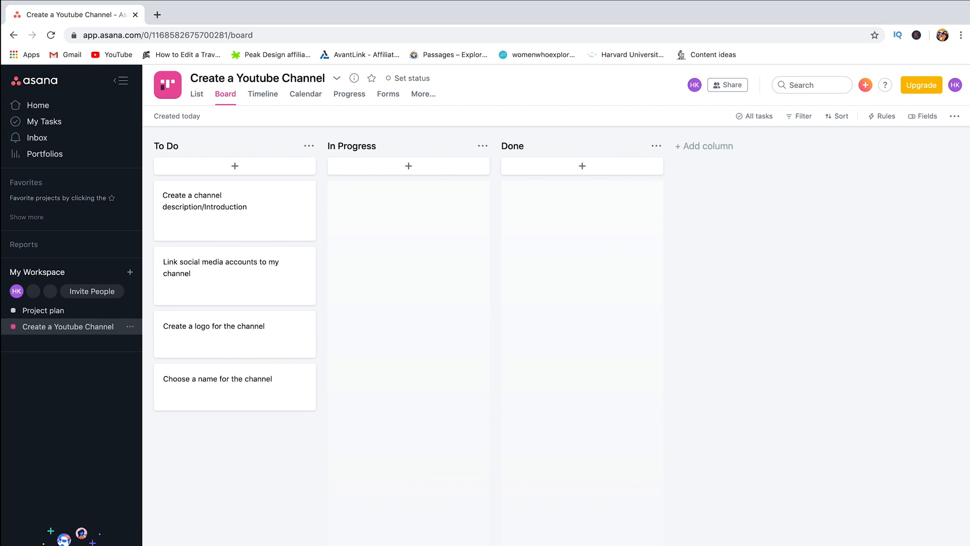
Step: Add a To Do task for creating an introduction video
click(227, 170)
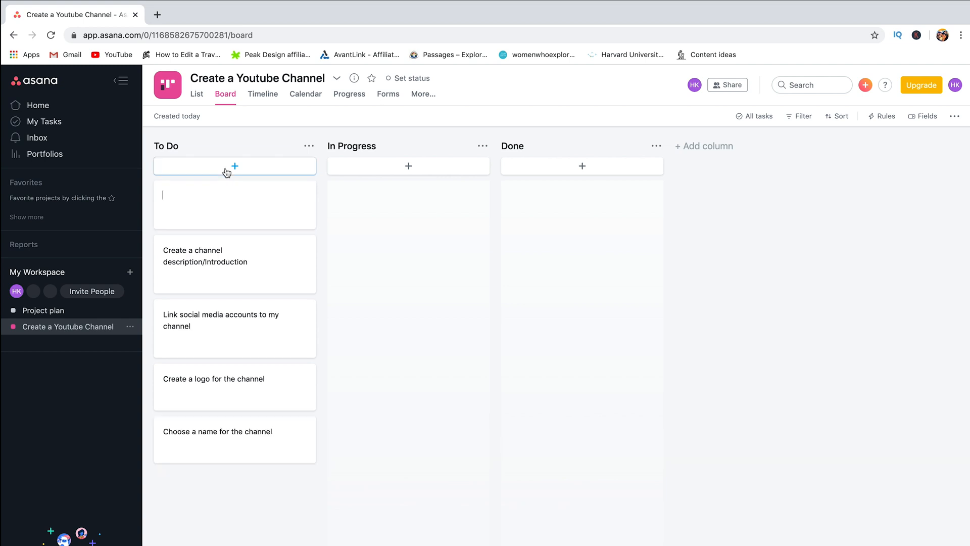
text(Create a)
key(BackSpace)
text(n introuction vieo)
key(BackSpace)
key(BackSpace)
text(deo)
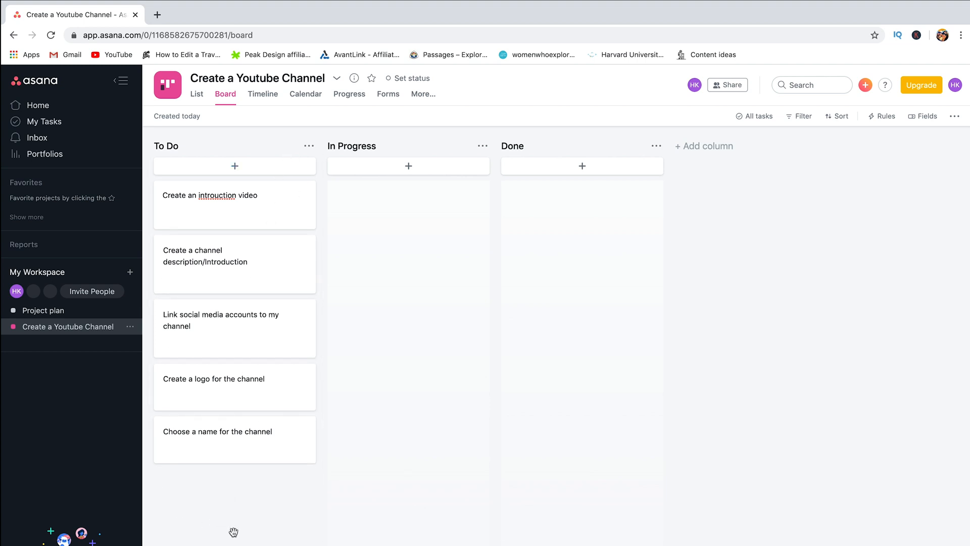
drag(191, 78, 273, 77)
click(578, 86)
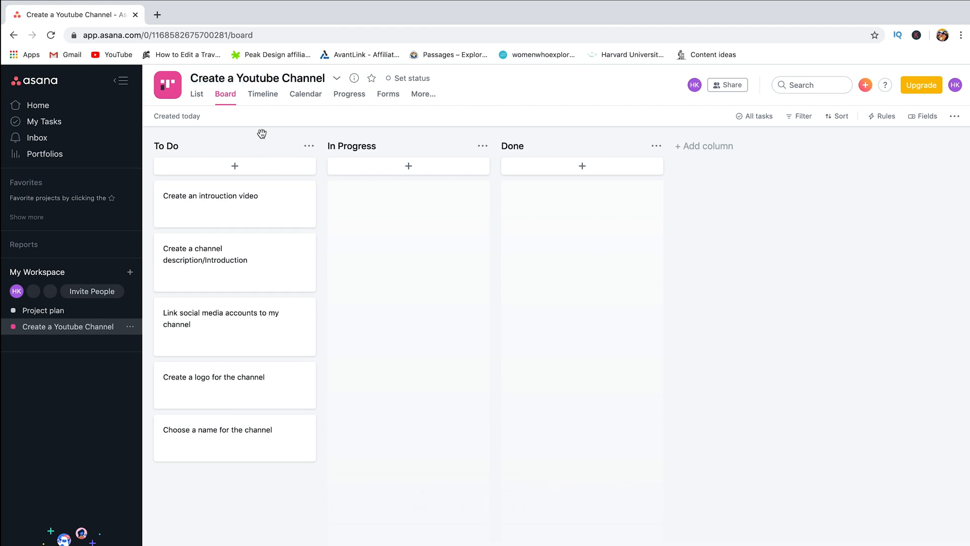
Step: Insert the missing 'd' so the task reads 'Create an introduction video'
click(227, 211)
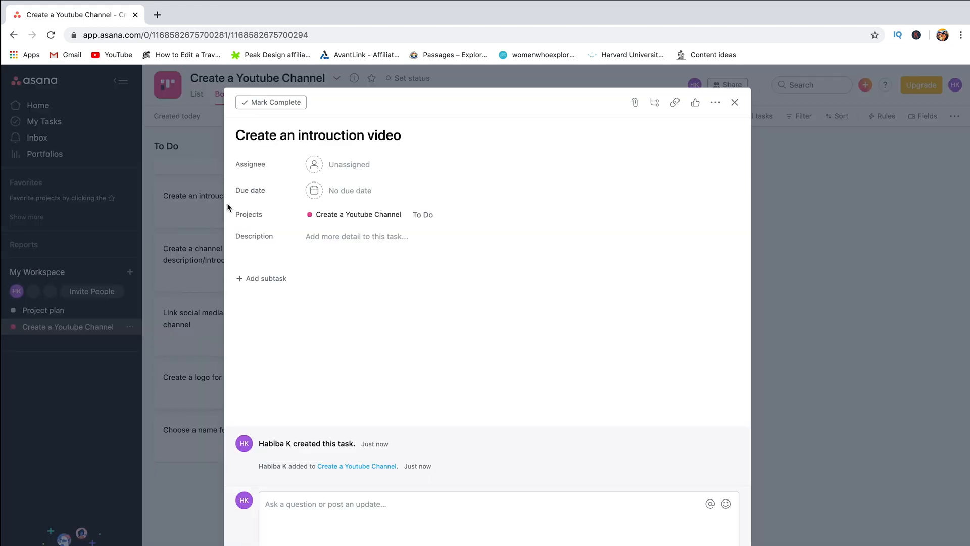
click(325, 136)
text(d)
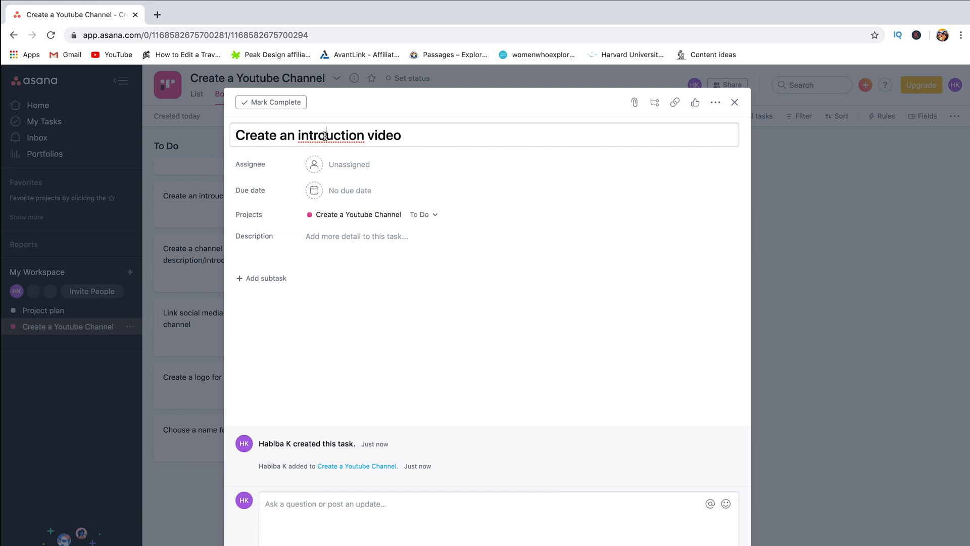
click(735, 103)
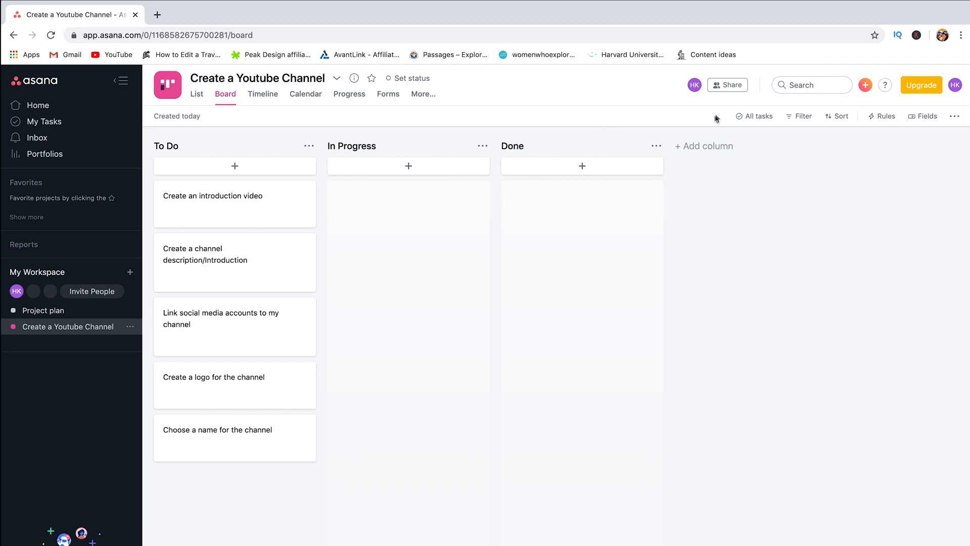
Step: Invite the teammate's e-mail address to Create a Youtube Channel as an editor, then close sharing
click(726, 86)
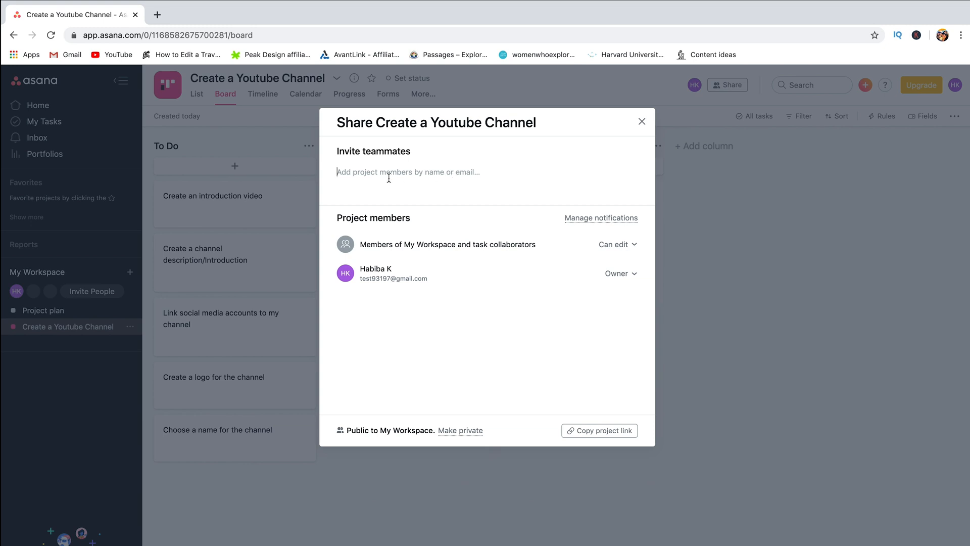
click(352, 176)
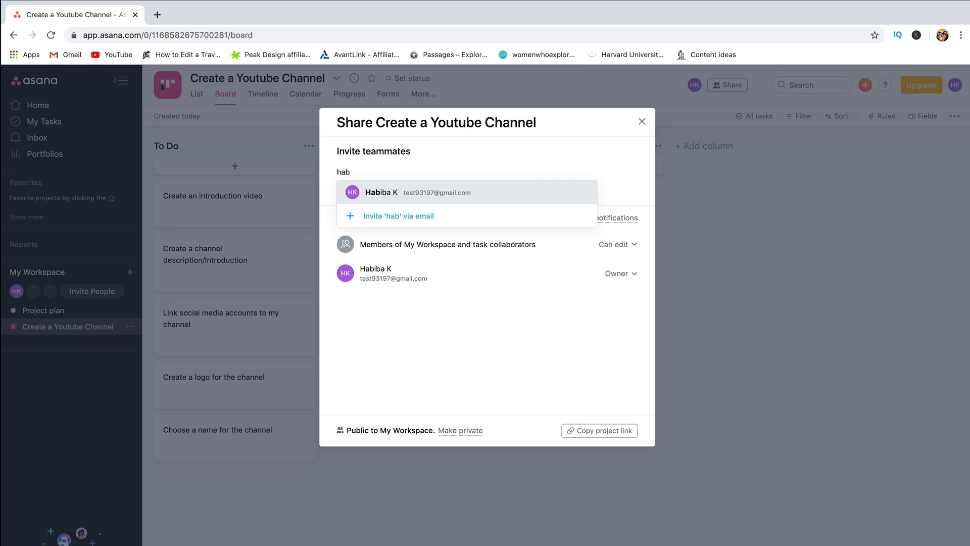
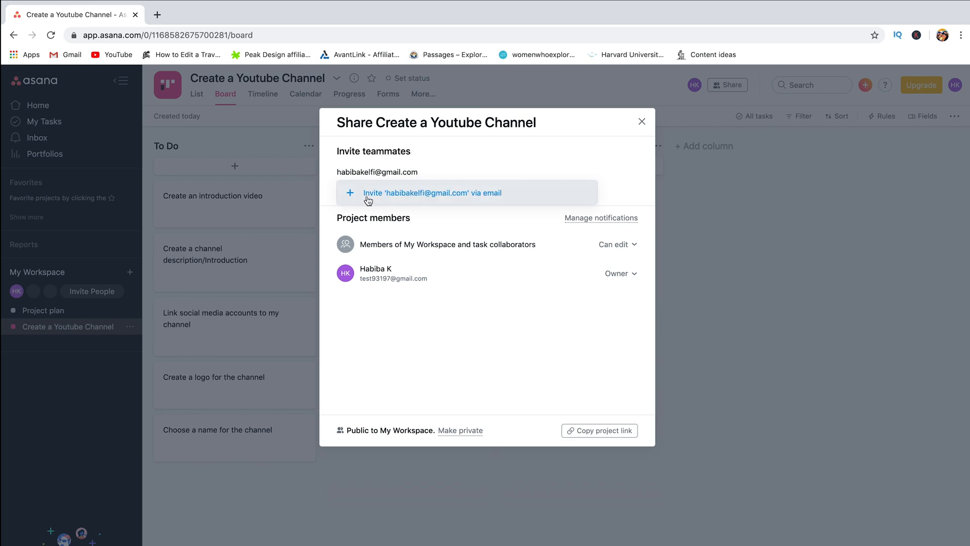
click(399, 203)
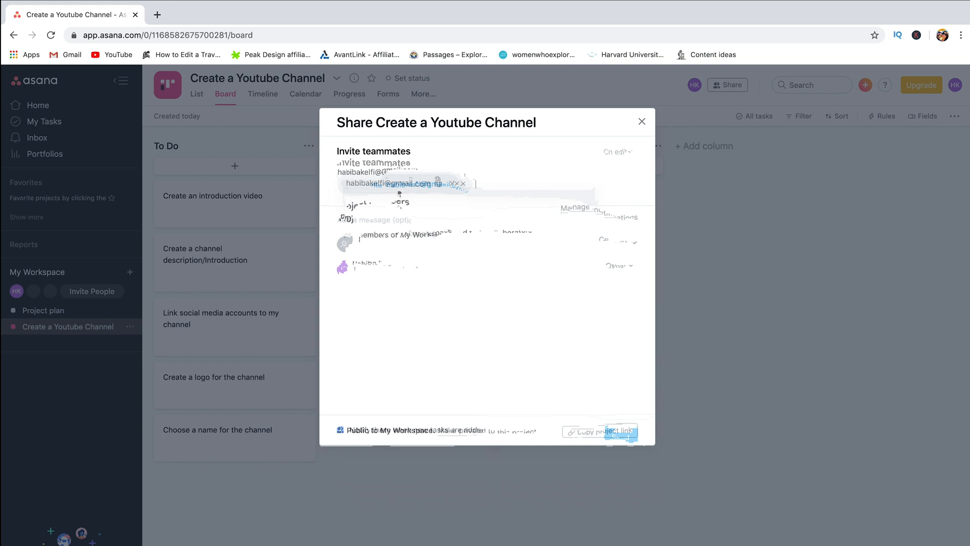
click(620, 430)
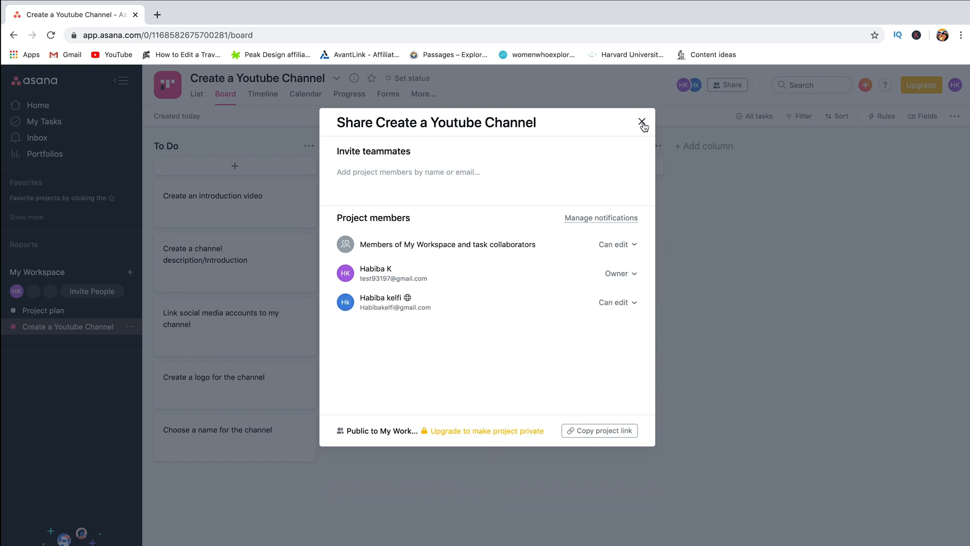
click(642, 122)
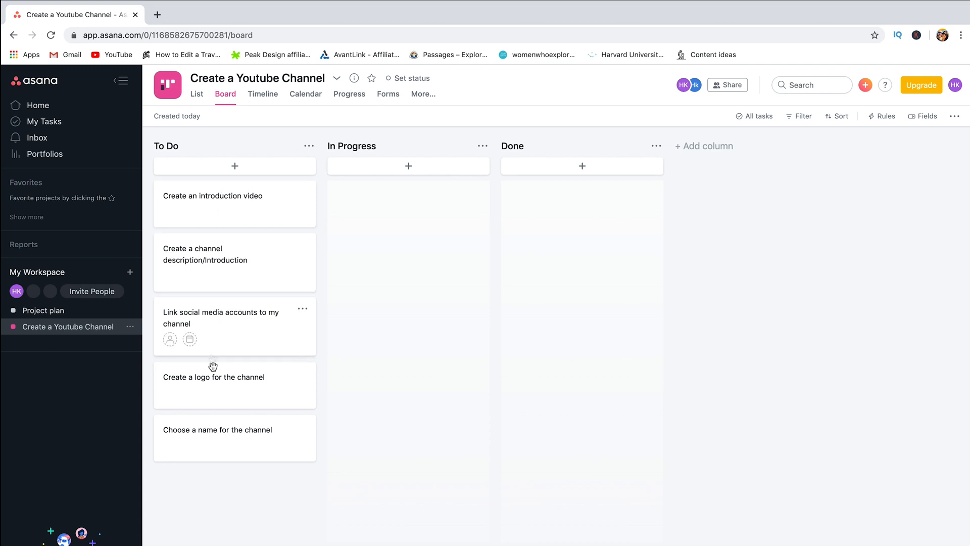
Step: Assign 'Create an introduction video' to the invited teammate and set it due April 15, 2020
click(218, 204)
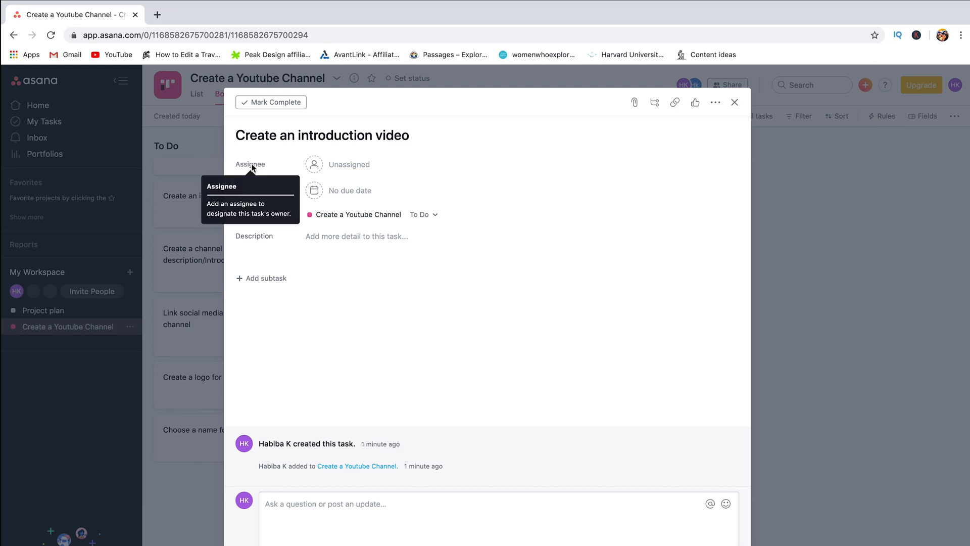
click(336, 169)
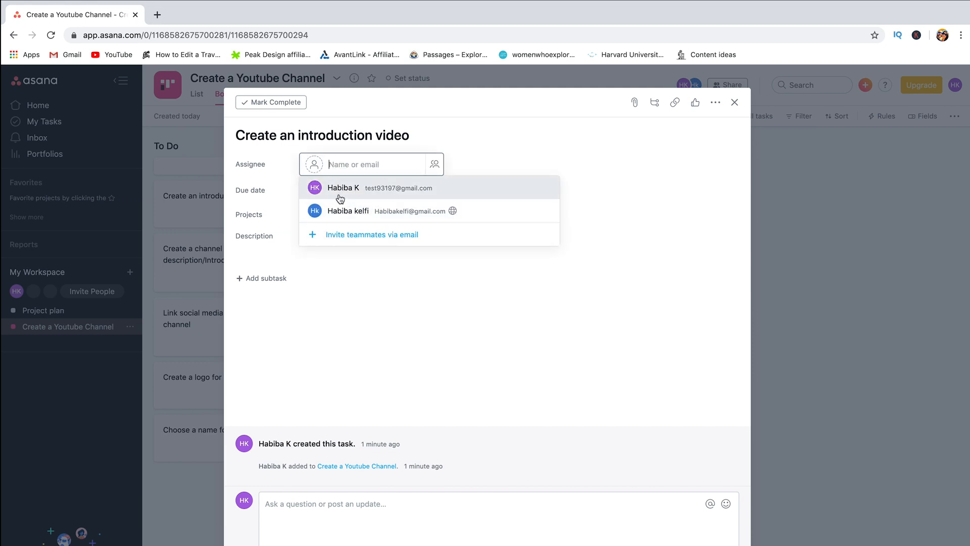
click(342, 213)
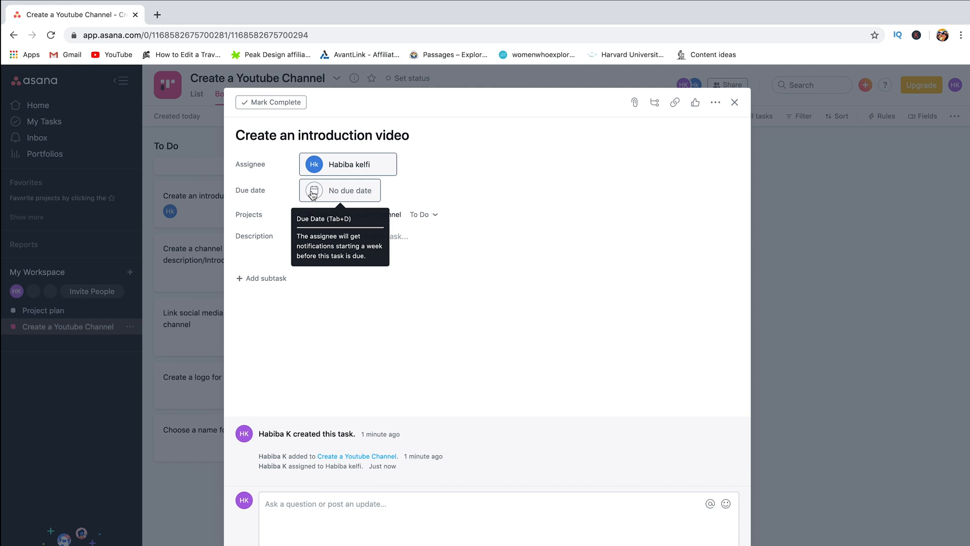
click(313, 193)
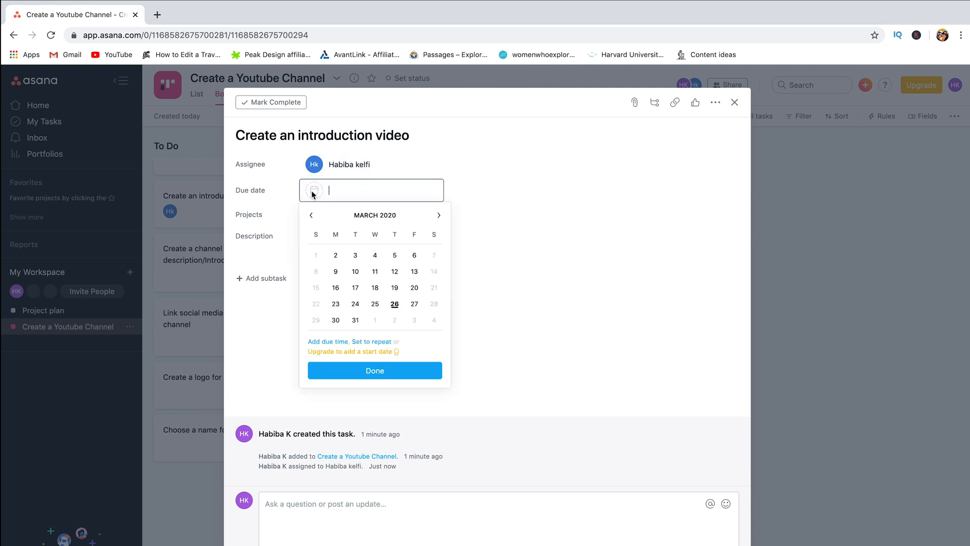
click(438, 217)
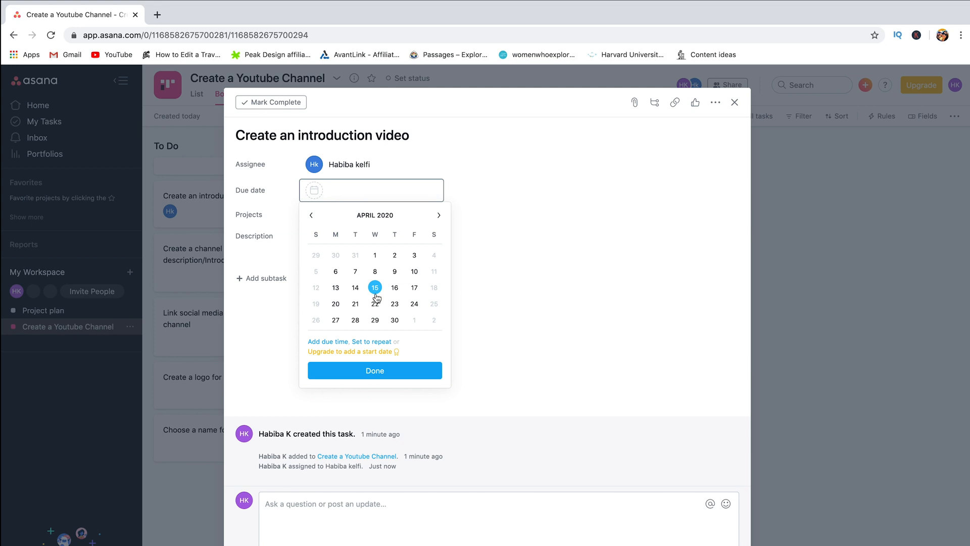
click(375, 289)
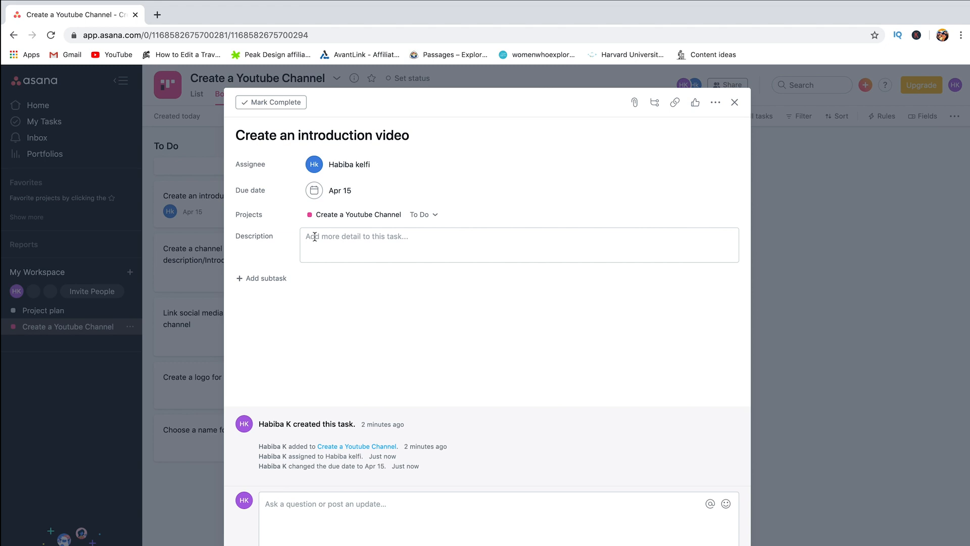
Step: Give the intro video task the description '15 minutes, talk about xyz'
click(314, 237)
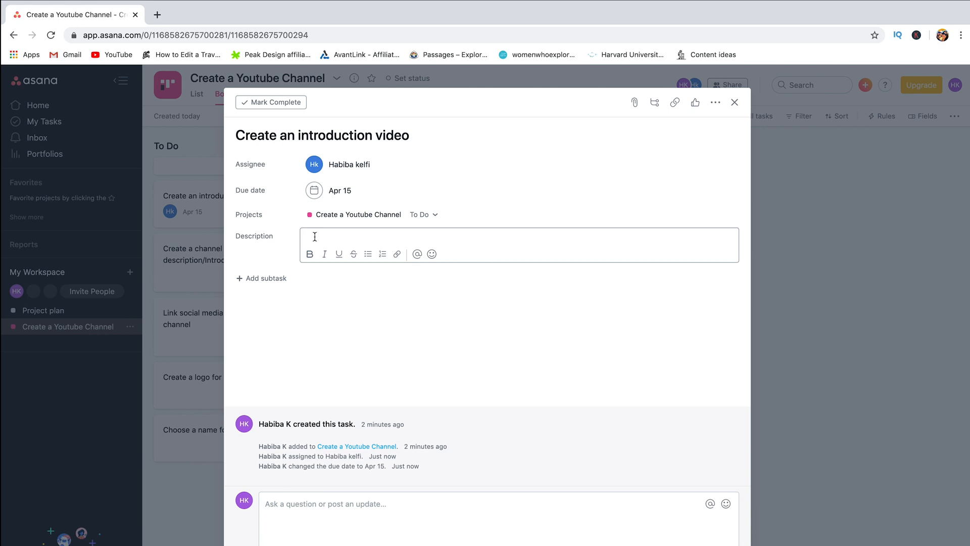
text(15 minutes, talk about xyz)
click(389, 321)
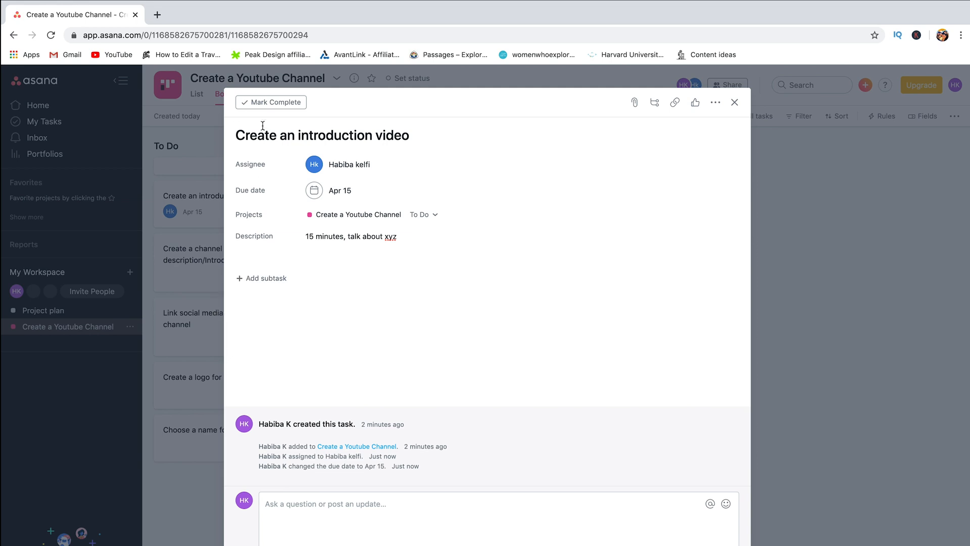
Step: Start adding the subtask 'Brainstorm and write a script'
drag(237, 135, 359, 135)
click(358, 135)
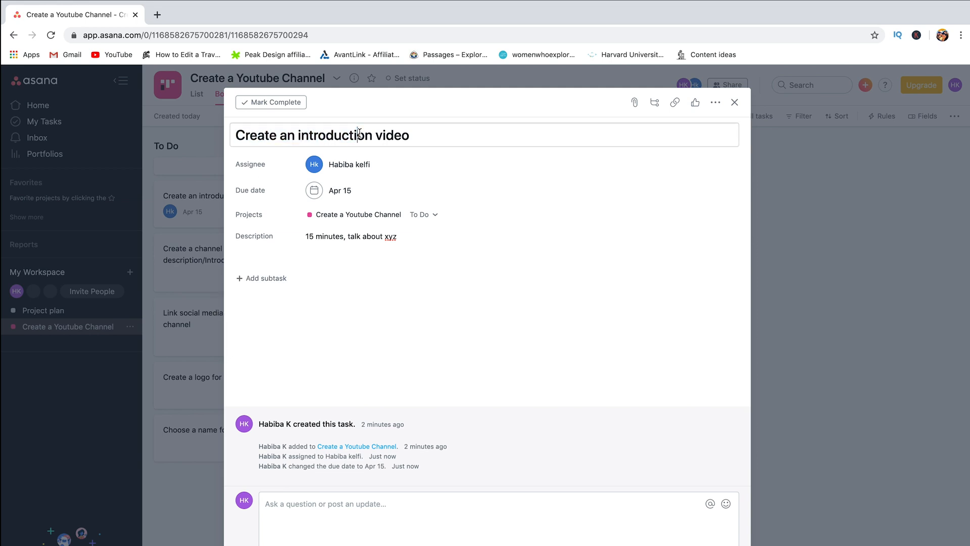
click(419, 138)
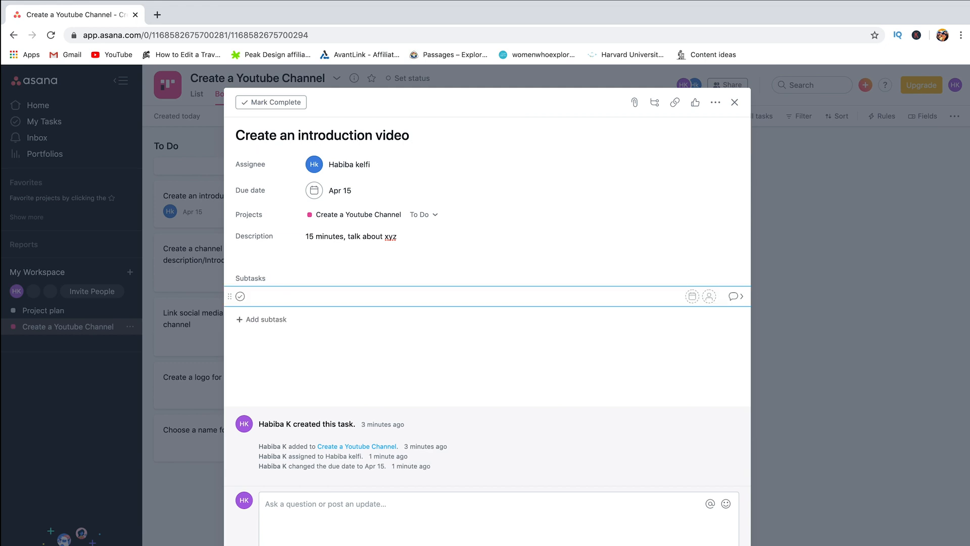
text(Brainstorm and write a script)
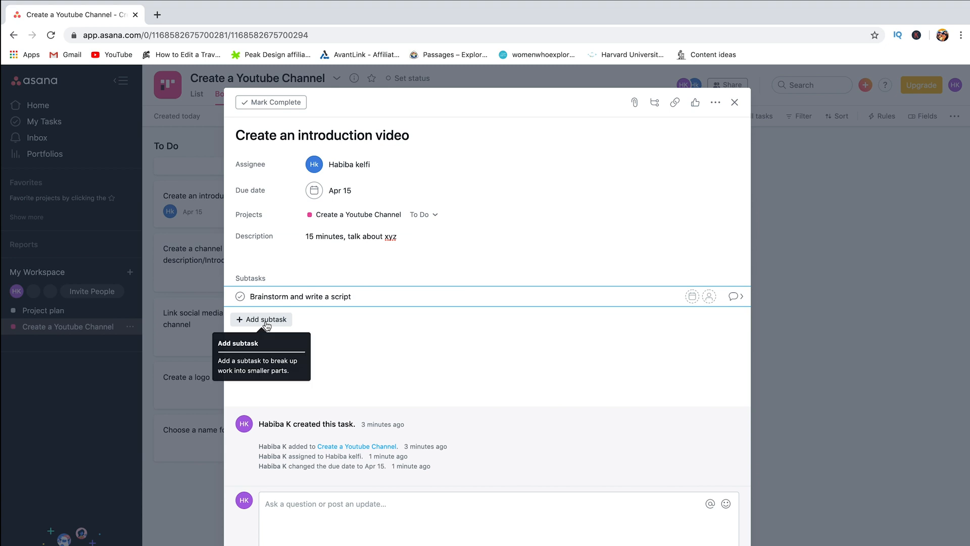
Step: Add subtasks Film the video, Edit the video, Create subtitles, Schedule the video and publish, Work on SEO
click(266, 321)
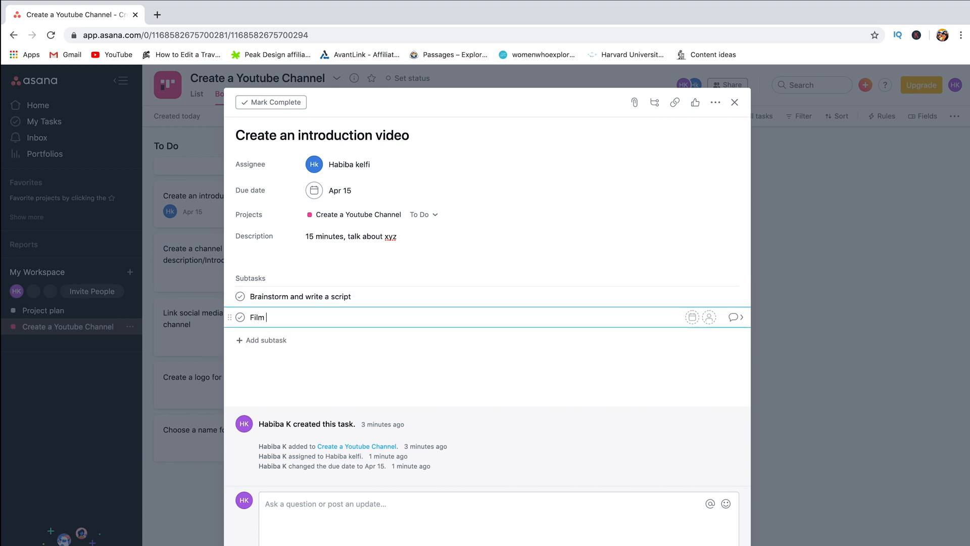
text(Film the vid)
key(BackSpace)
key(BackSpace)
key(BackSpace)
key(BackSpace)
key(BackSpace)
key(BackSpace)
key(BackSpace)
text(the)
key(Return)
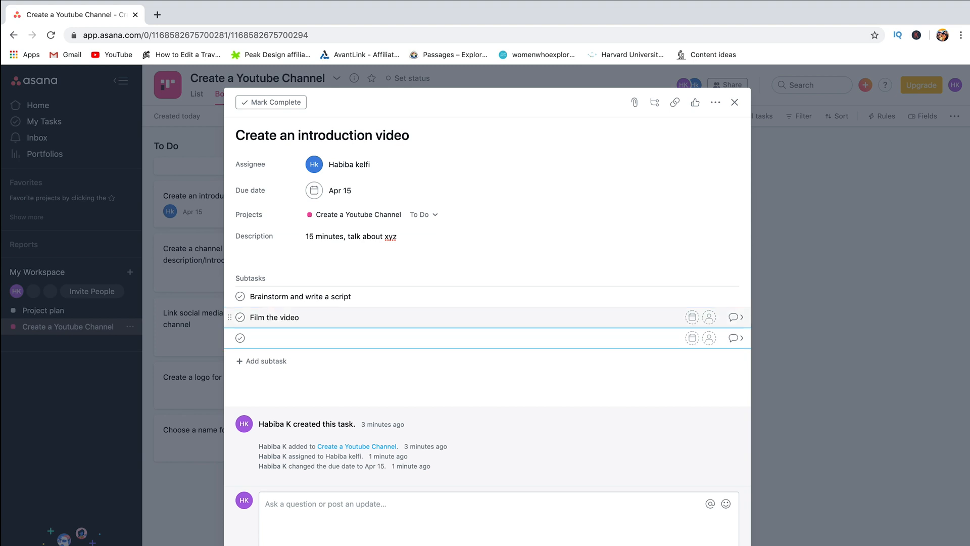
text(Eit the video)
key(Return)
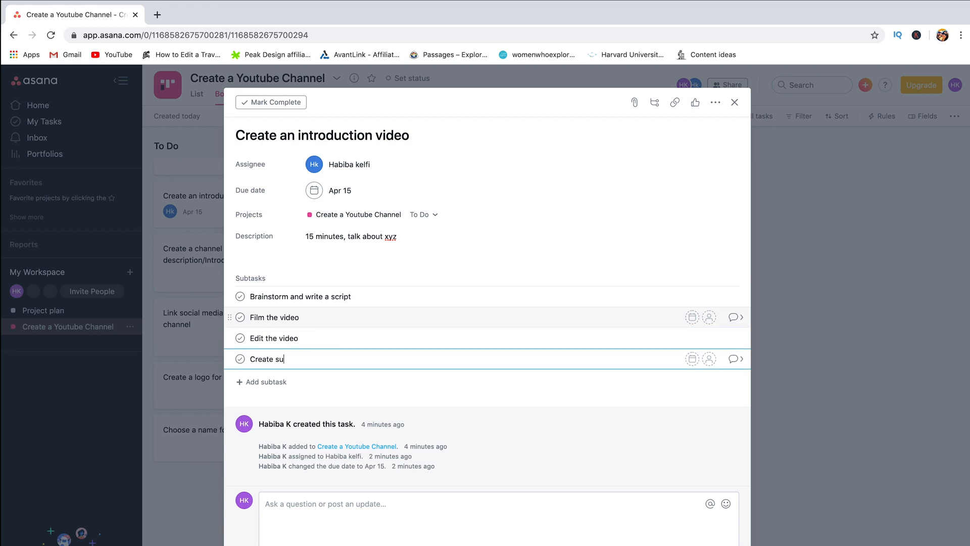
key(Return)
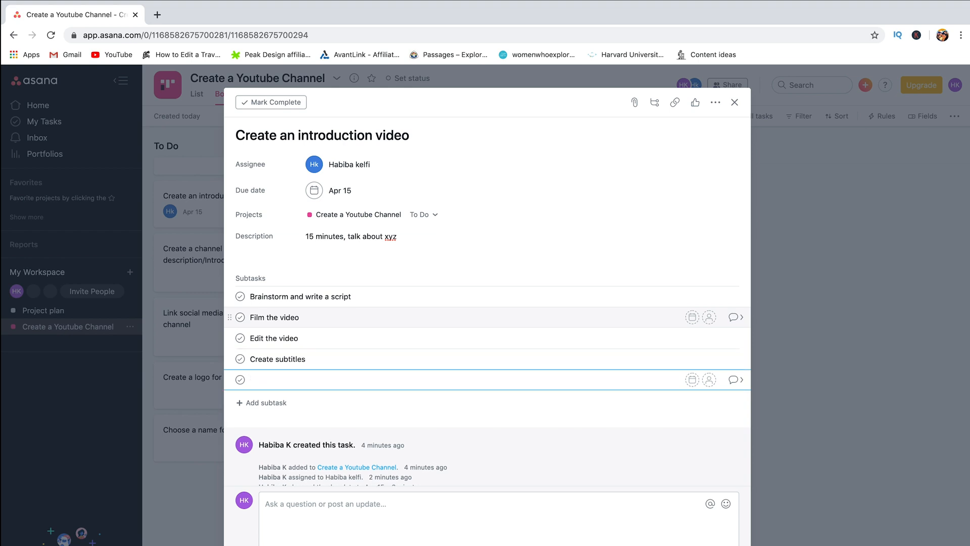
text(Schedule the video and publish)
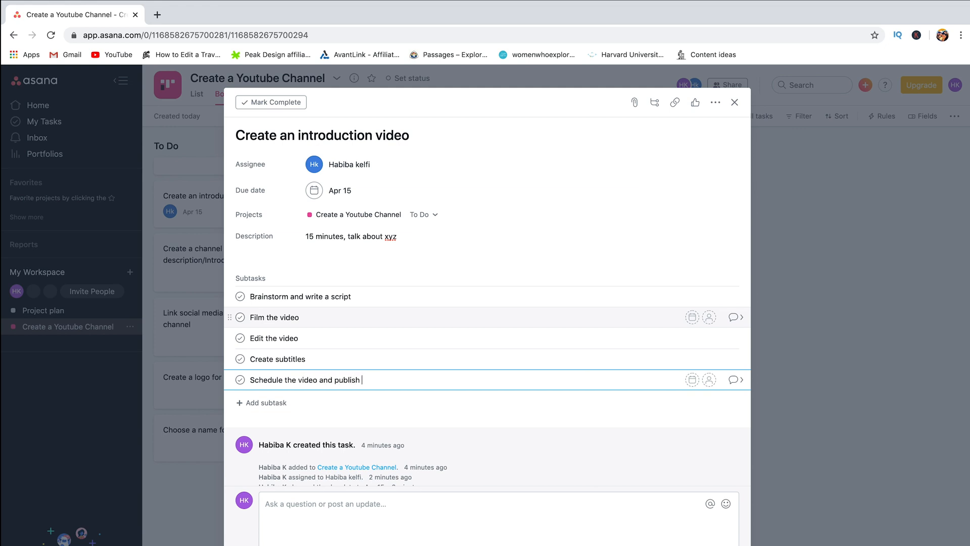
key(Return)
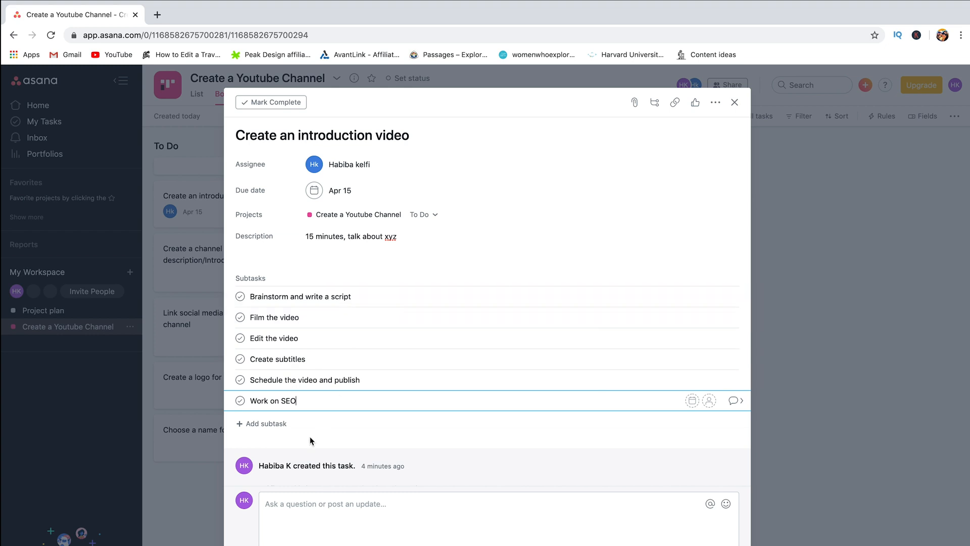
click(431, 523)
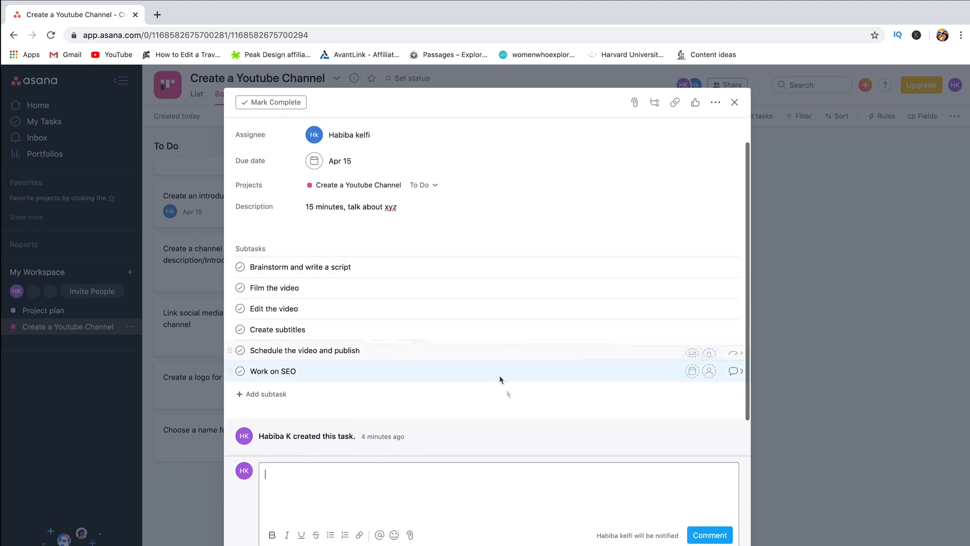
Step: Assign the 'Brainstorm and write a script' subtask to the invited teammate
scroll(504, 399, up, 2)
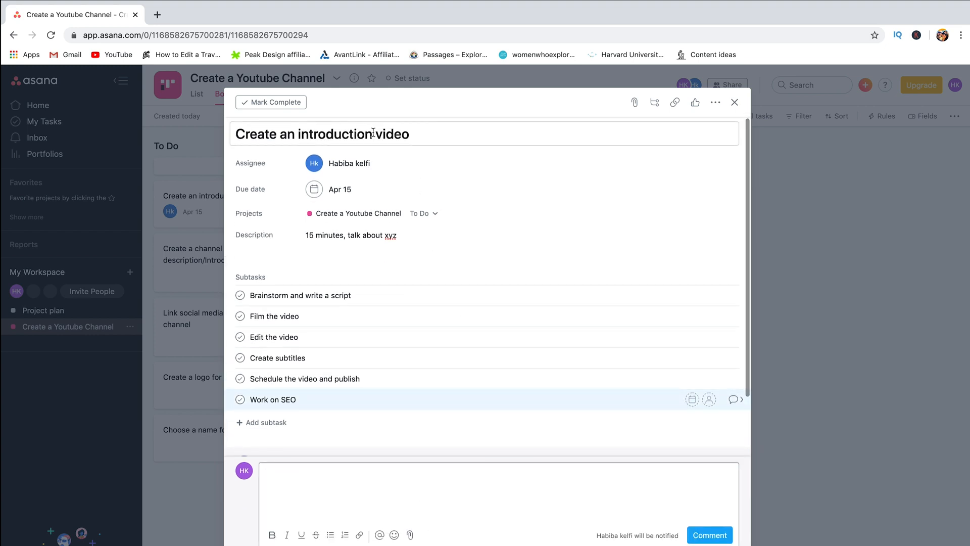
drag(372, 133, 292, 134)
click(293, 134)
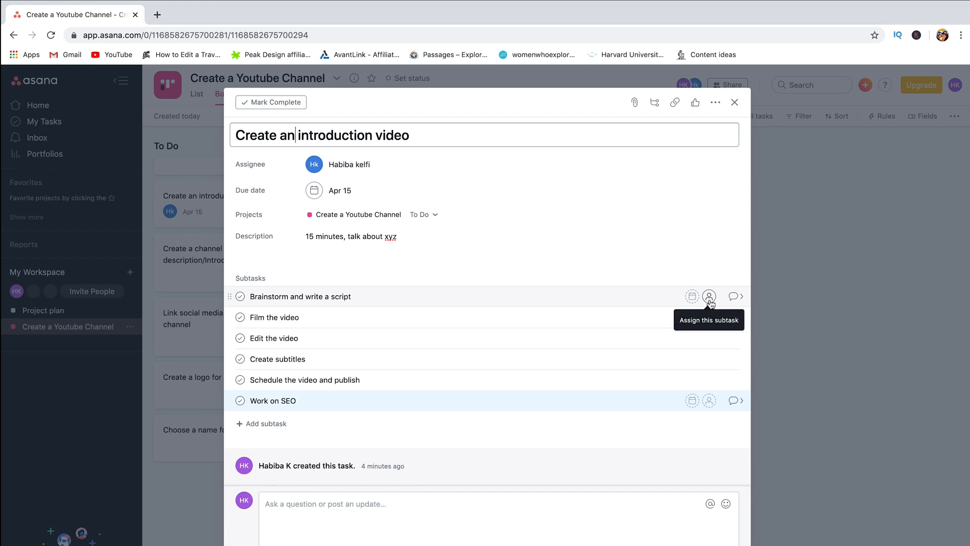
click(709, 297)
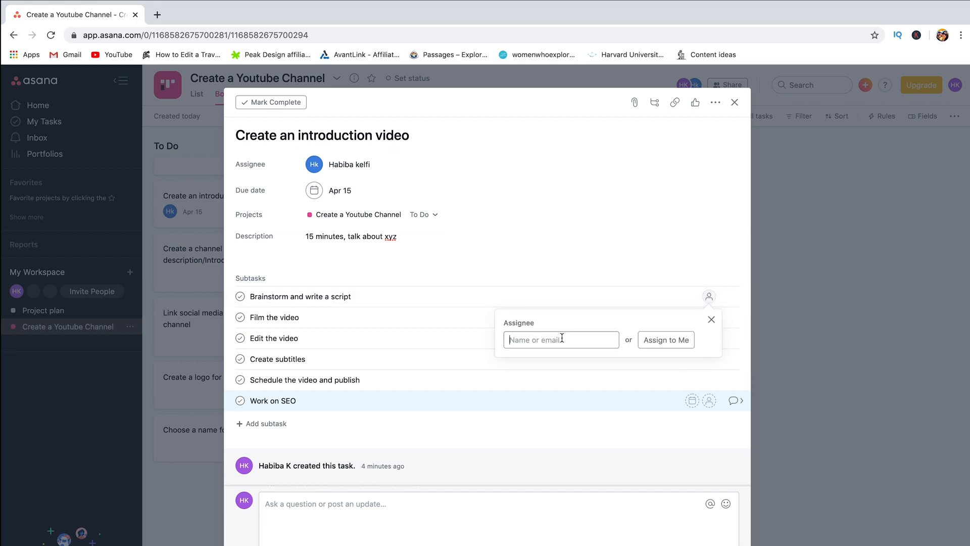
text(ha)
click(587, 373)
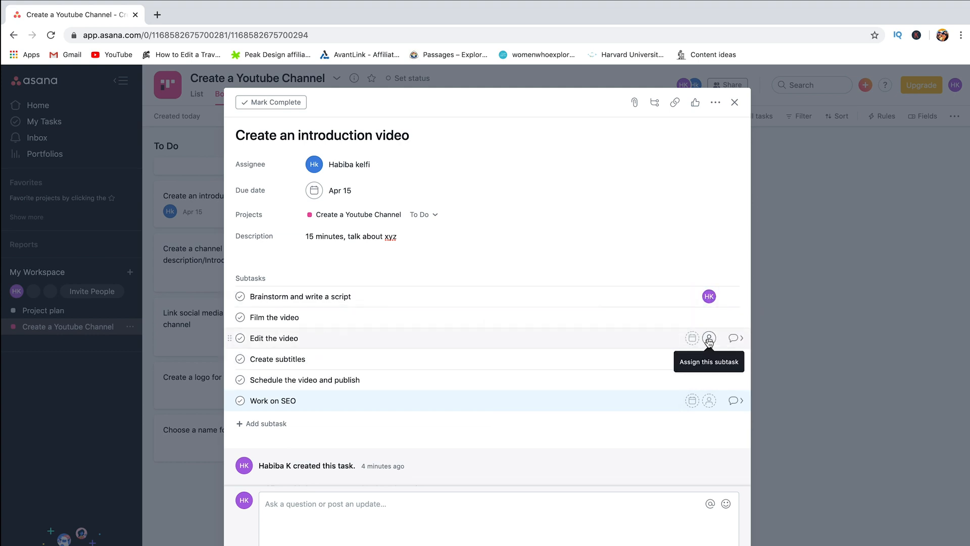
Step: Assign the Edit the video and Film the video subtasks to the same teammate
click(708, 338)
text(hab)
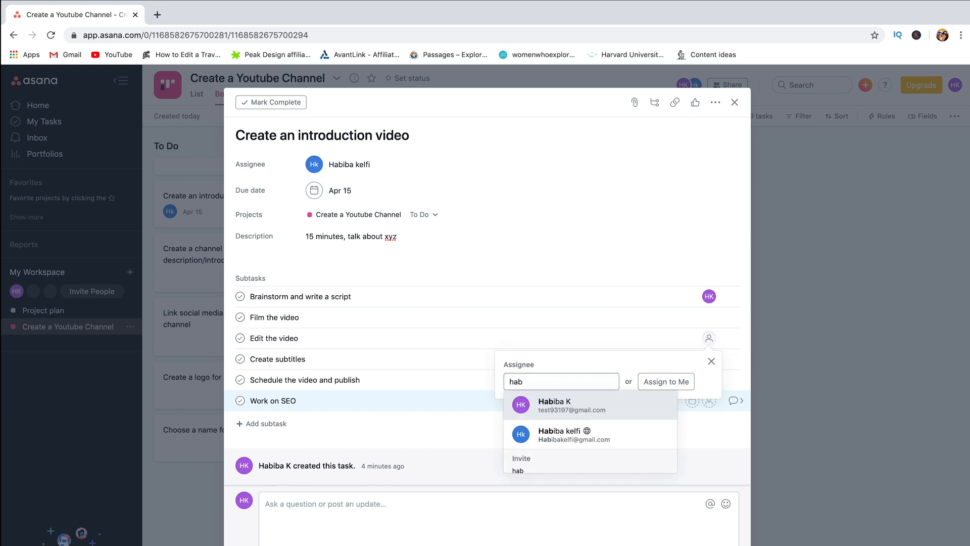
click(711, 362)
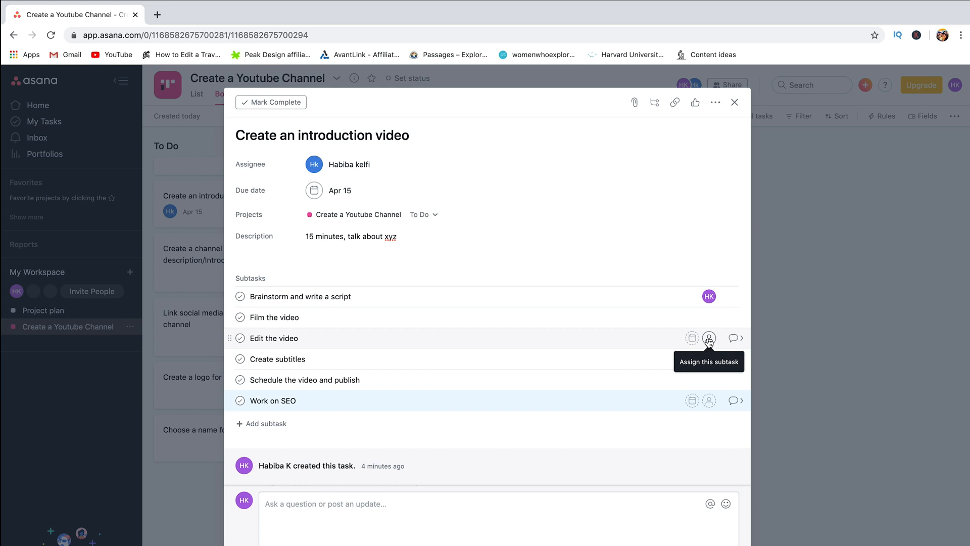
click(709, 338)
text(hab)
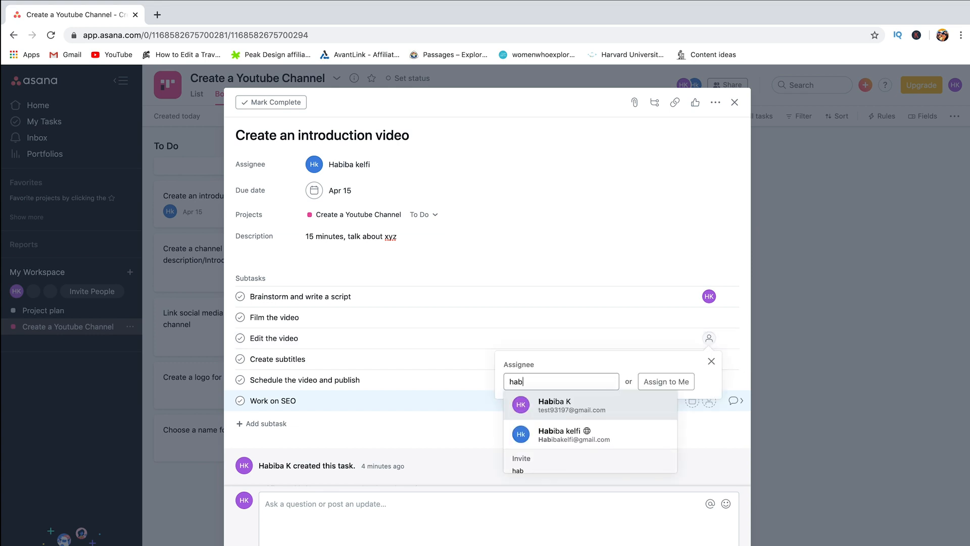
click(591, 418)
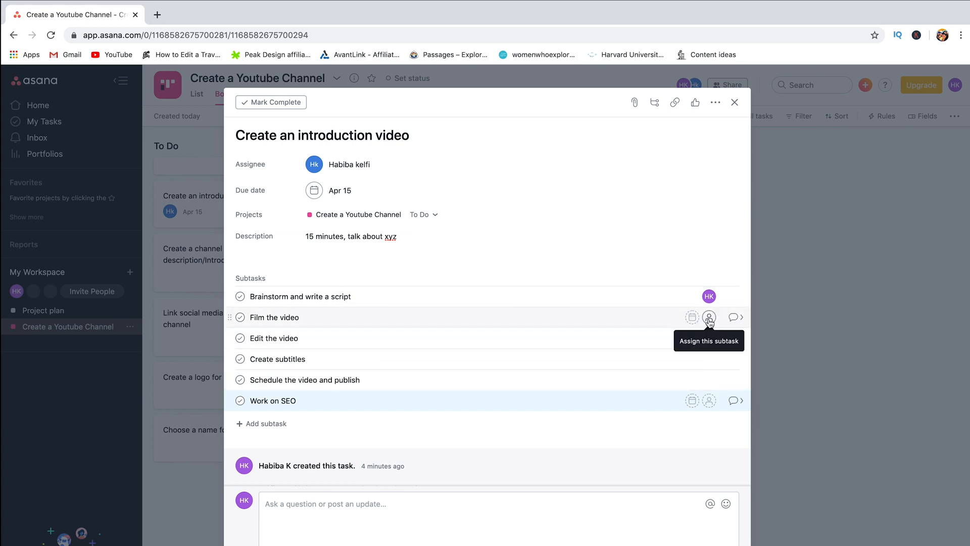
click(709, 319)
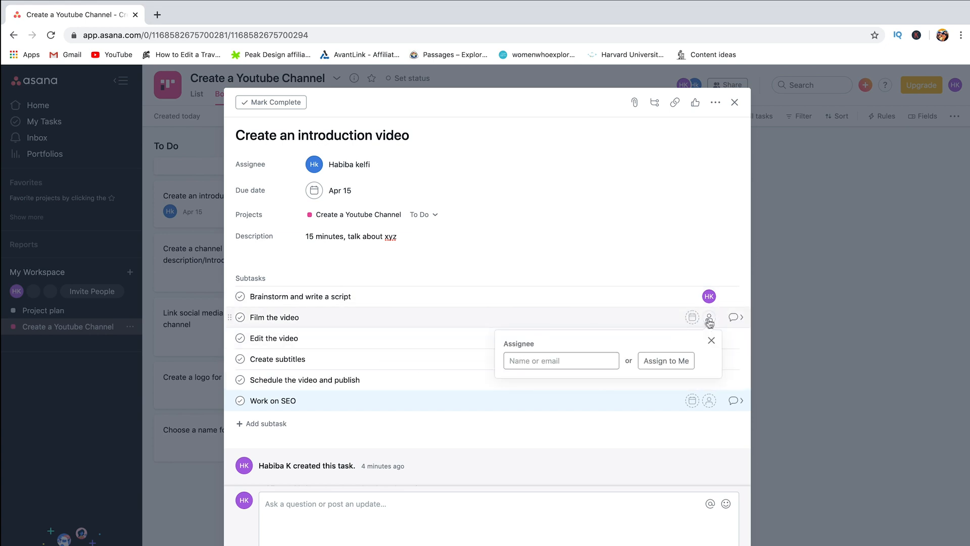
click(542, 362)
text(Habi)
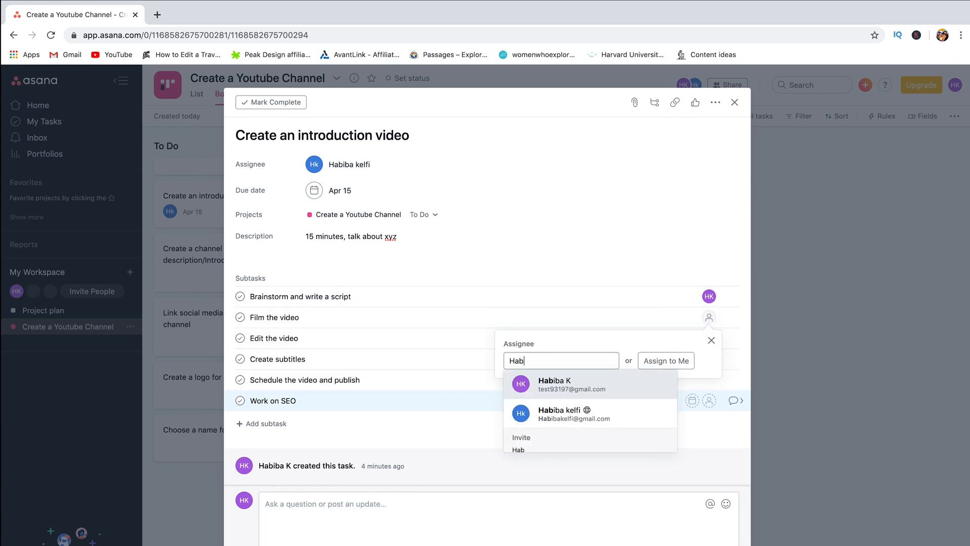
click(555, 391)
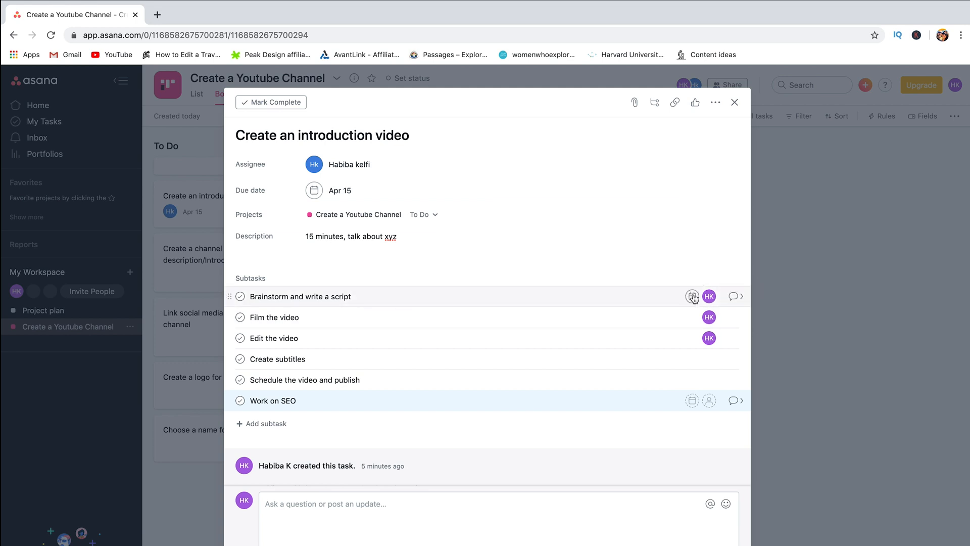
Step: Make the brainstorm subtask due tomorrow, Film the video March 30, Edit the video March 31
click(692, 296)
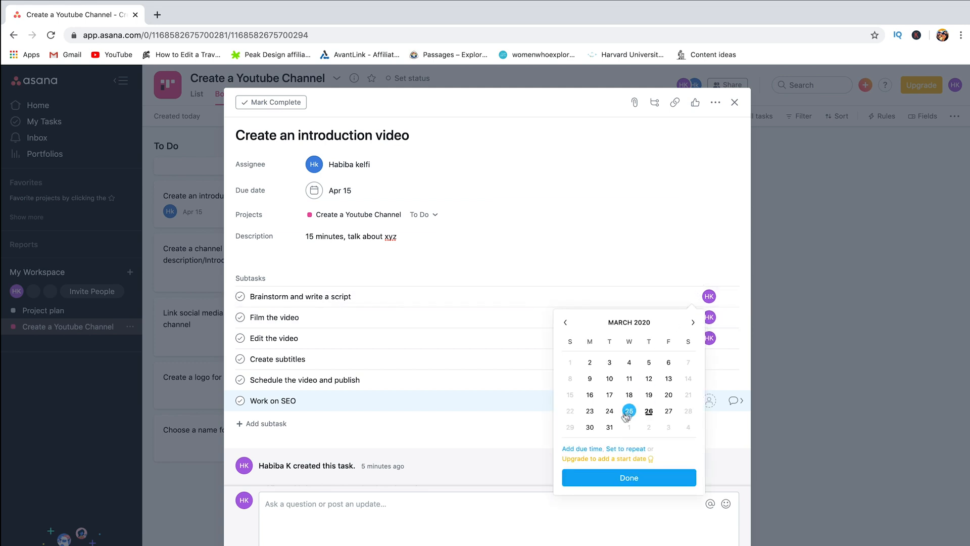
click(649, 411)
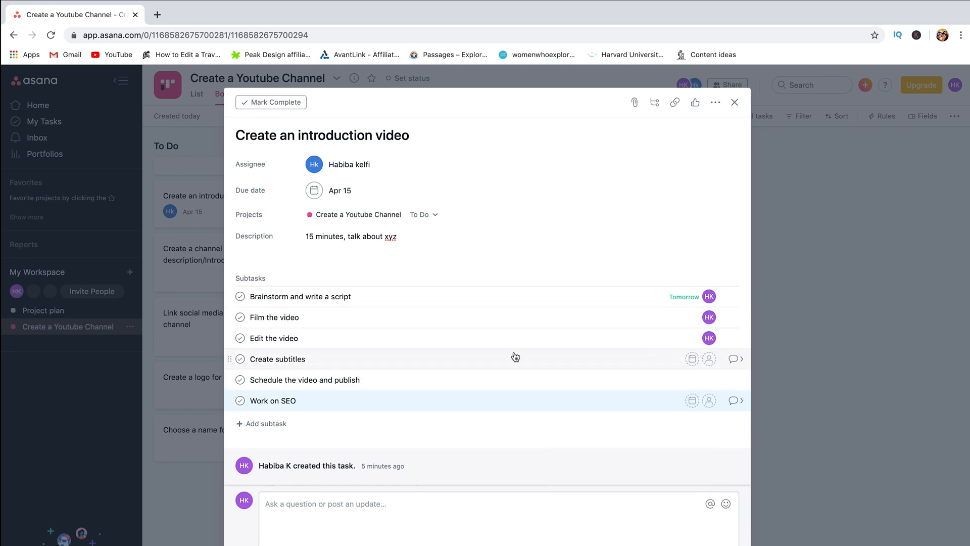
click(692, 318)
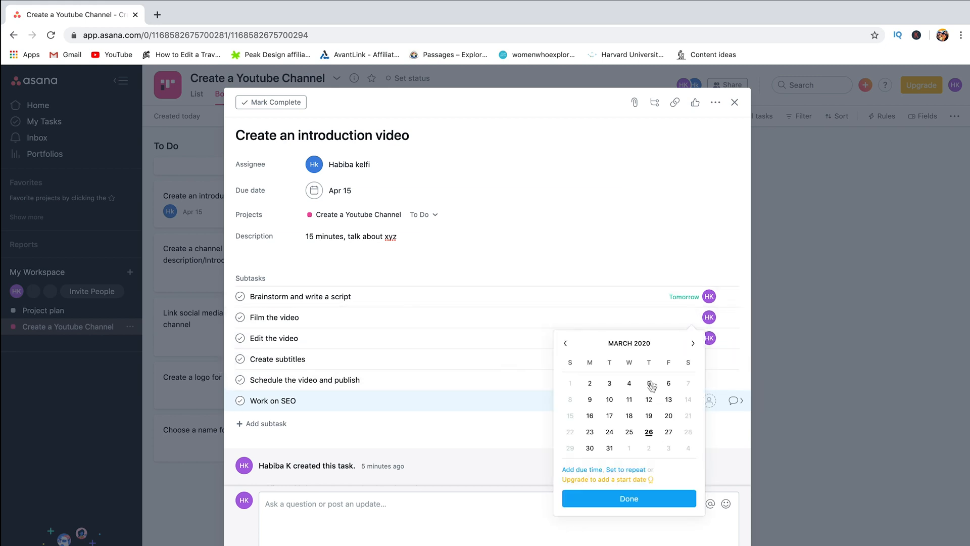
click(590, 448)
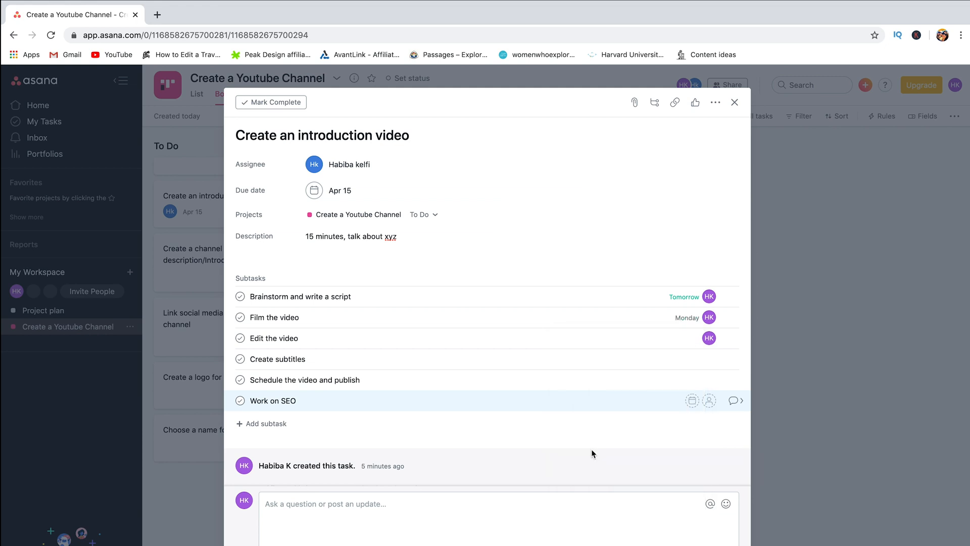
click(692, 339)
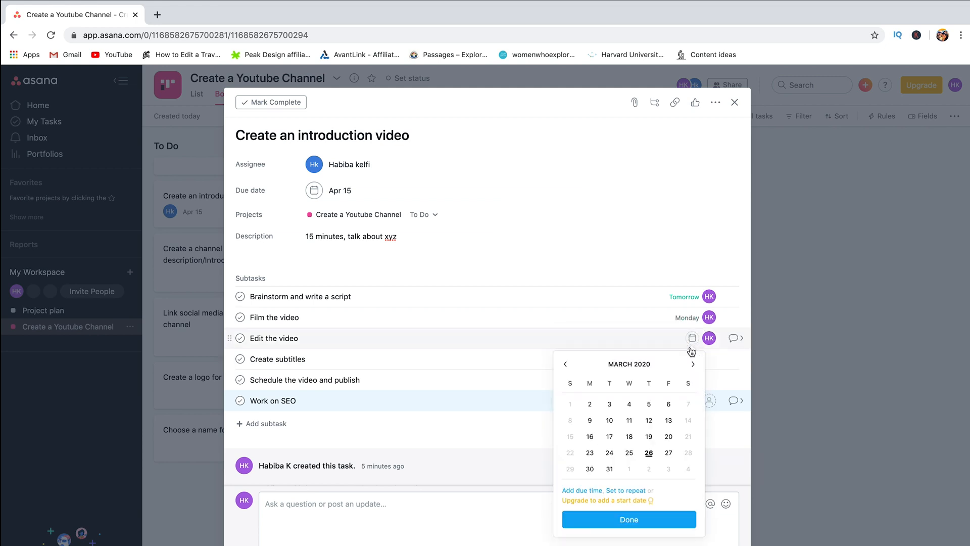
click(611, 472)
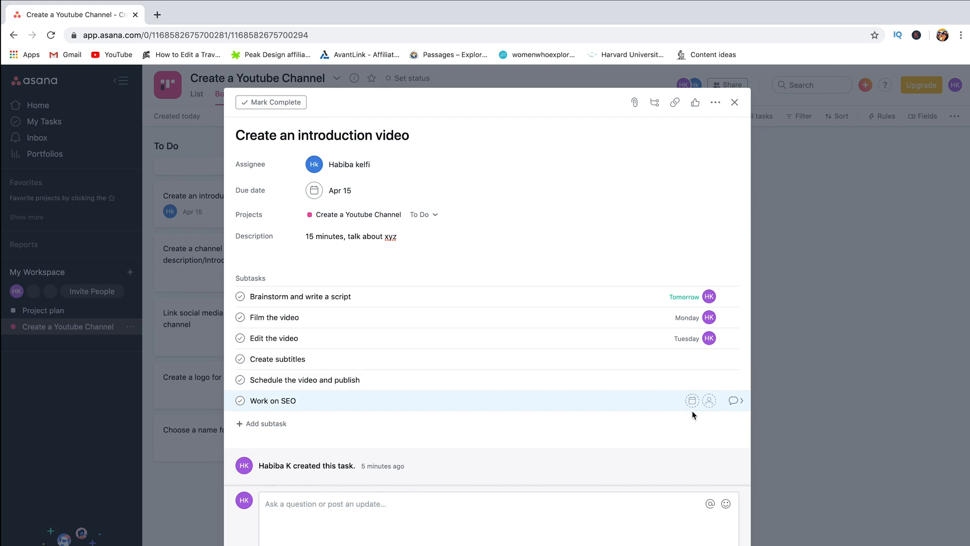
Step: Make the publishing subtask due April 15 and Create subtitles April 8, then close the task
click(692, 382)
click(692, 405)
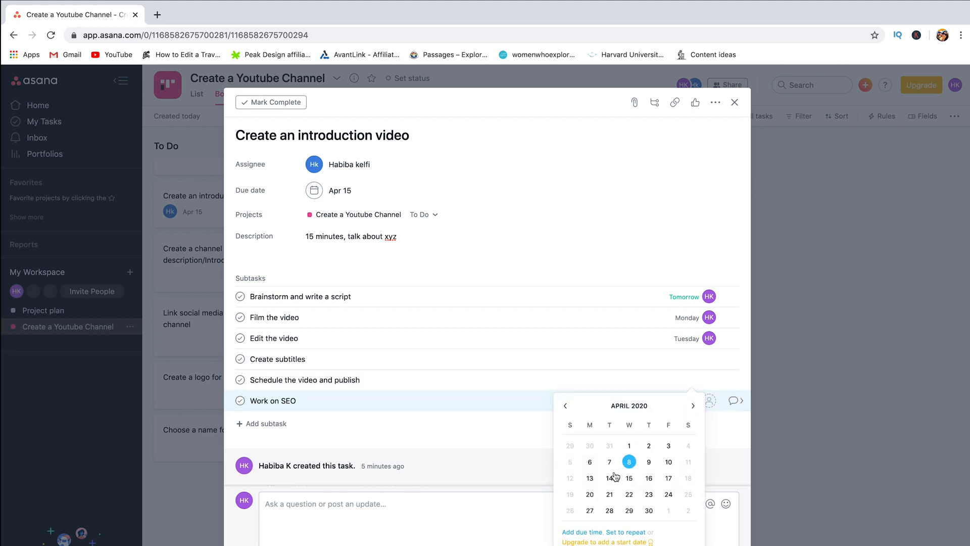
click(629, 477)
click(693, 360)
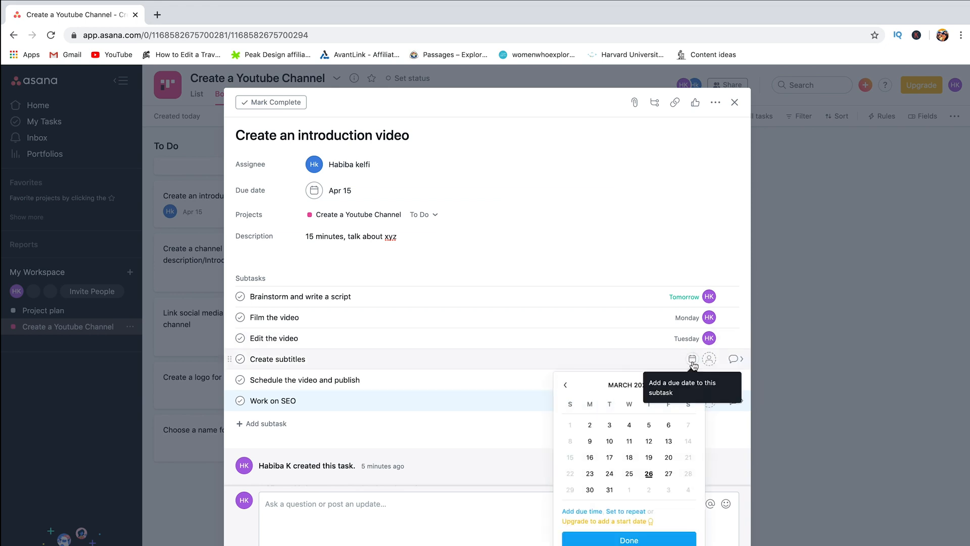
click(693, 385)
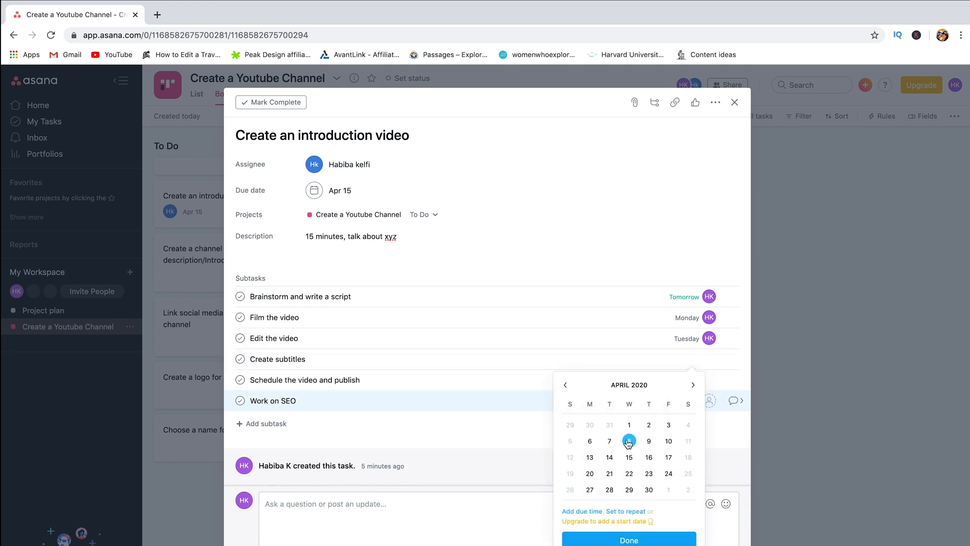
click(628, 441)
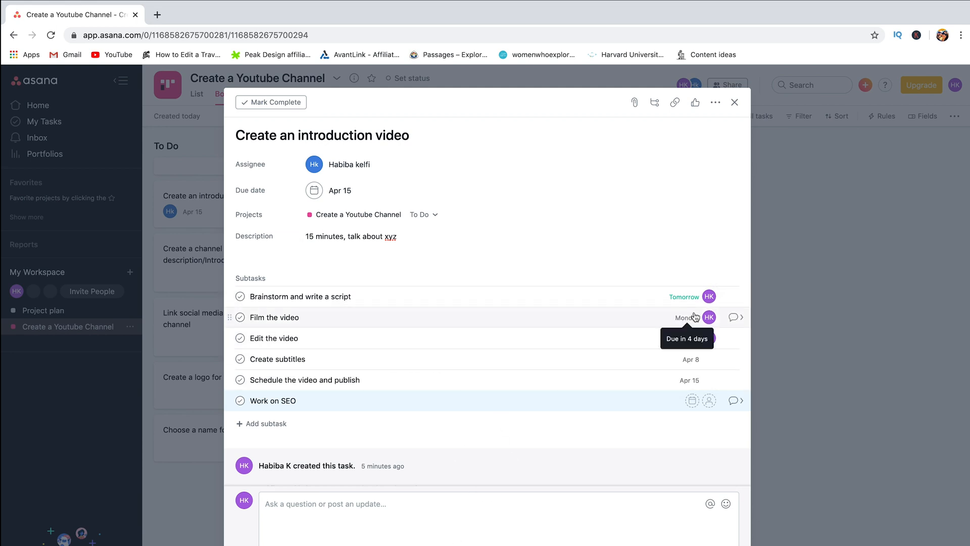
click(735, 102)
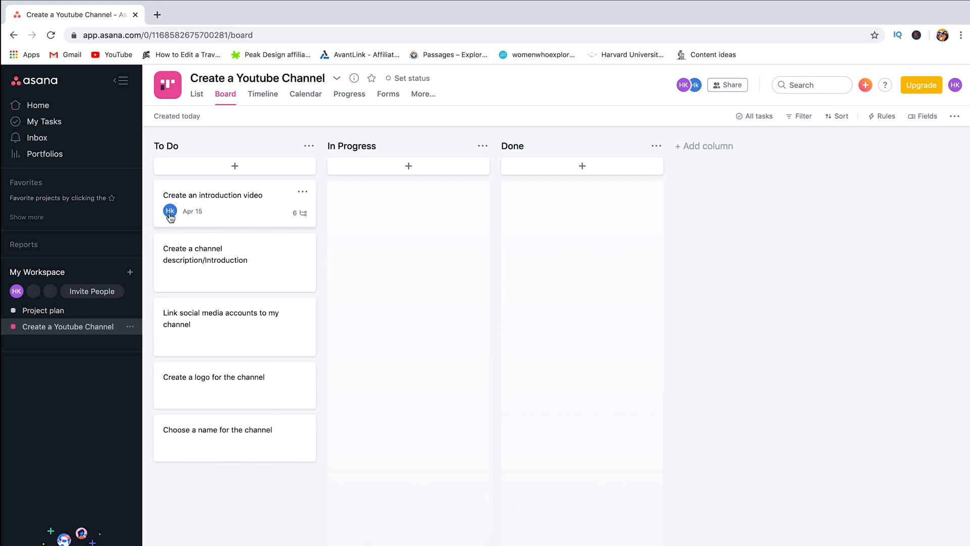
Step: Move the channel description card to In Progress, the intro video card to Done, and open it
mouse_move(169, 212)
drag(190, 198, 369, 195)
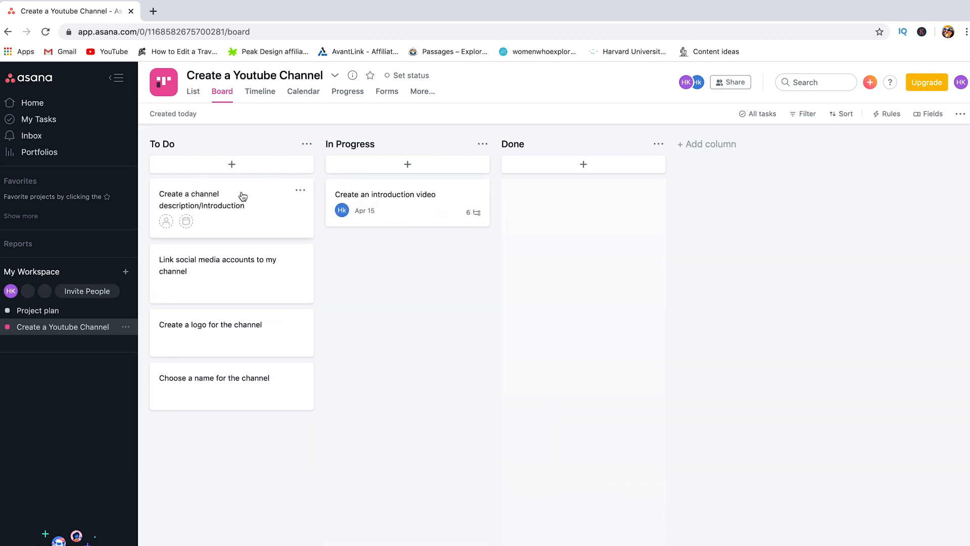
drag(243, 197, 420, 200)
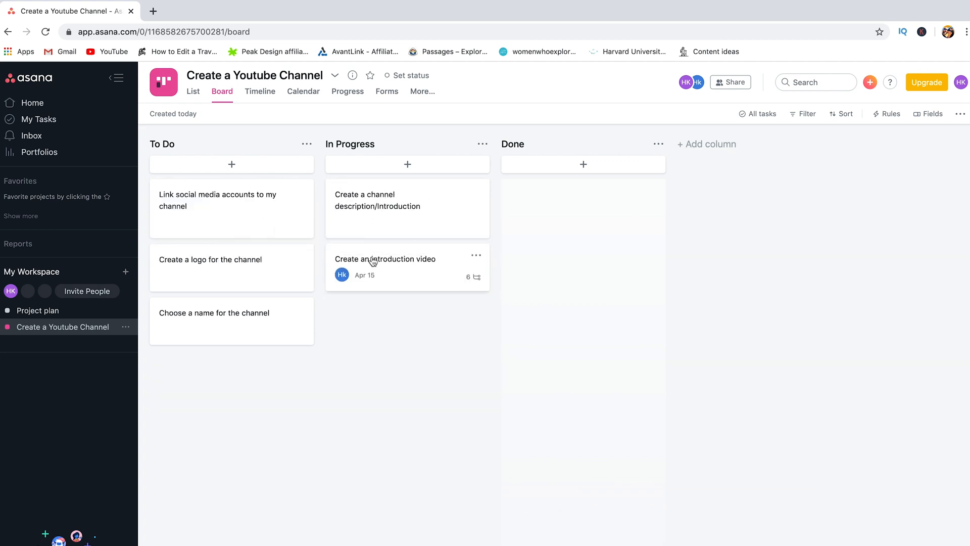
drag(373, 261, 545, 194)
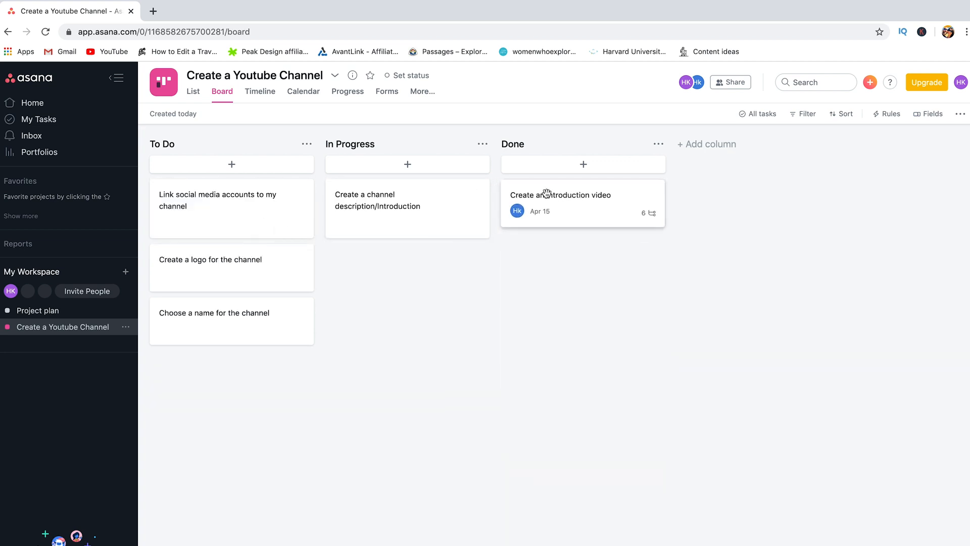
click(555, 200)
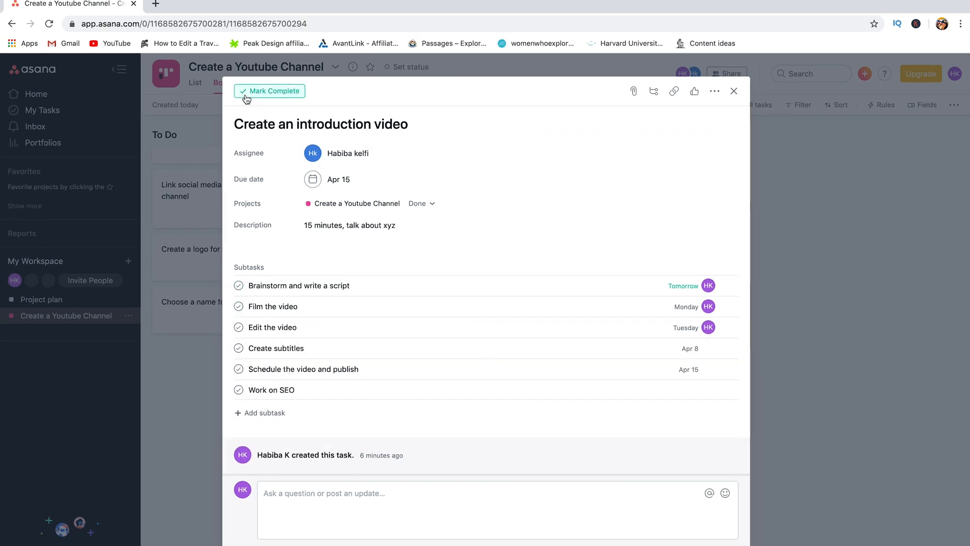
Step: Mark 'Create an introduction video' complete and close its details pane
click(246, 97)
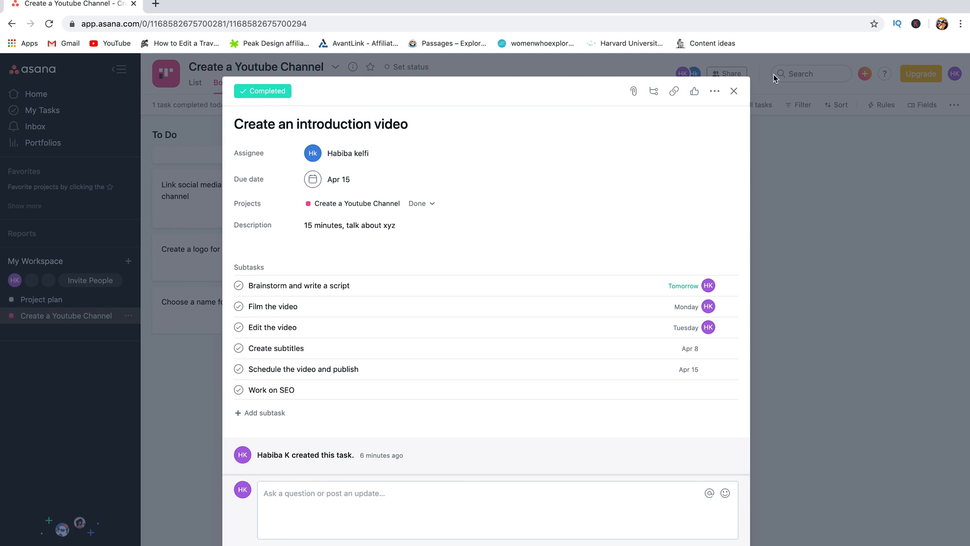
click(733, 92)
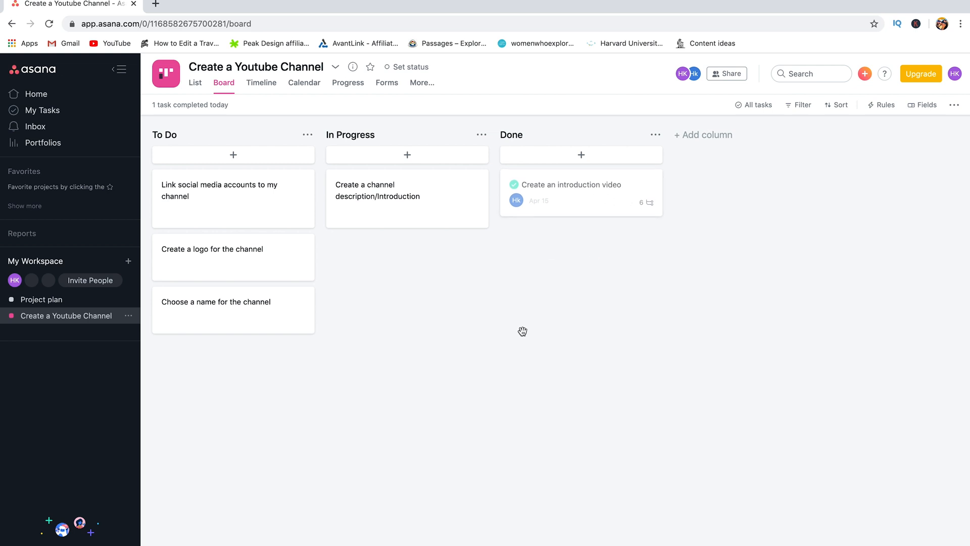
mouse_move(339, 210)
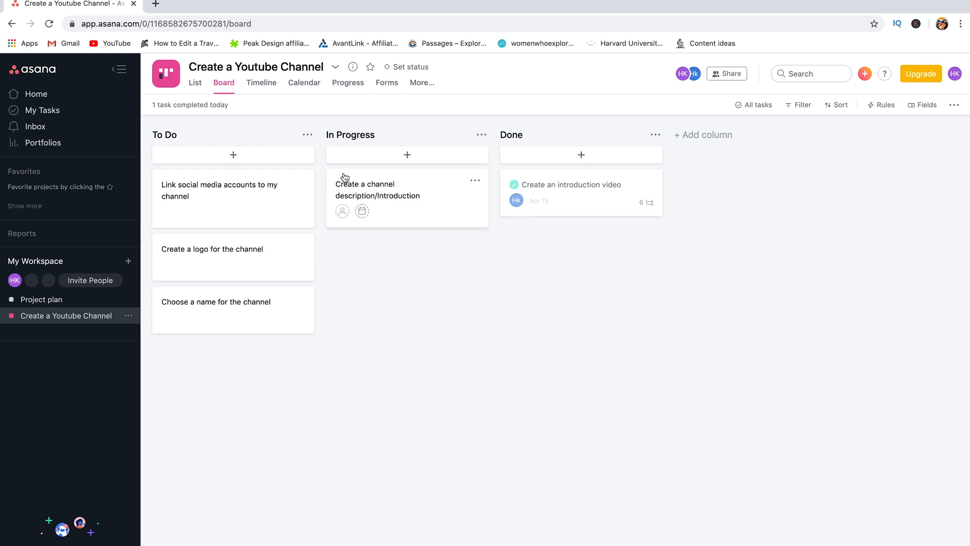
Step: Set the channel description task due March 31 and the social media task due April 1
click(362, 211)
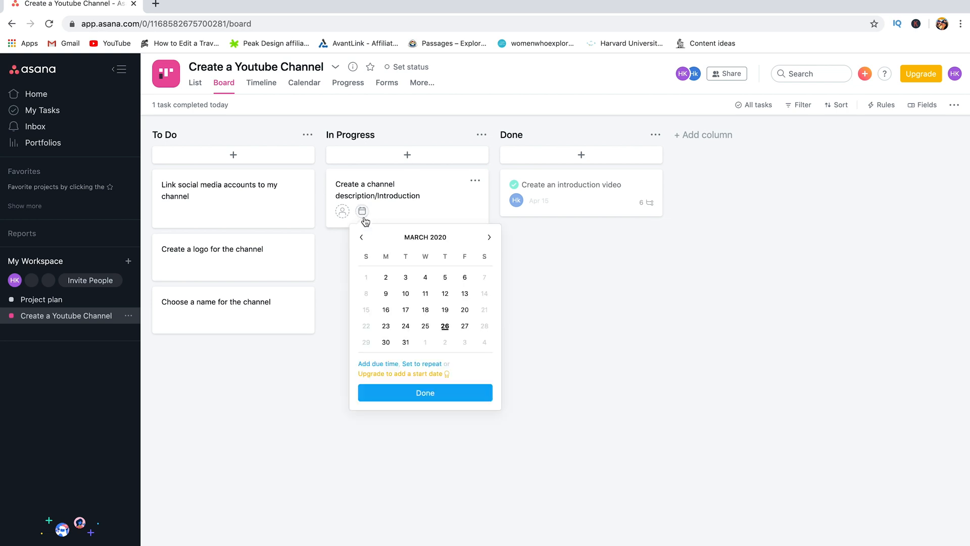
click(426, 328)
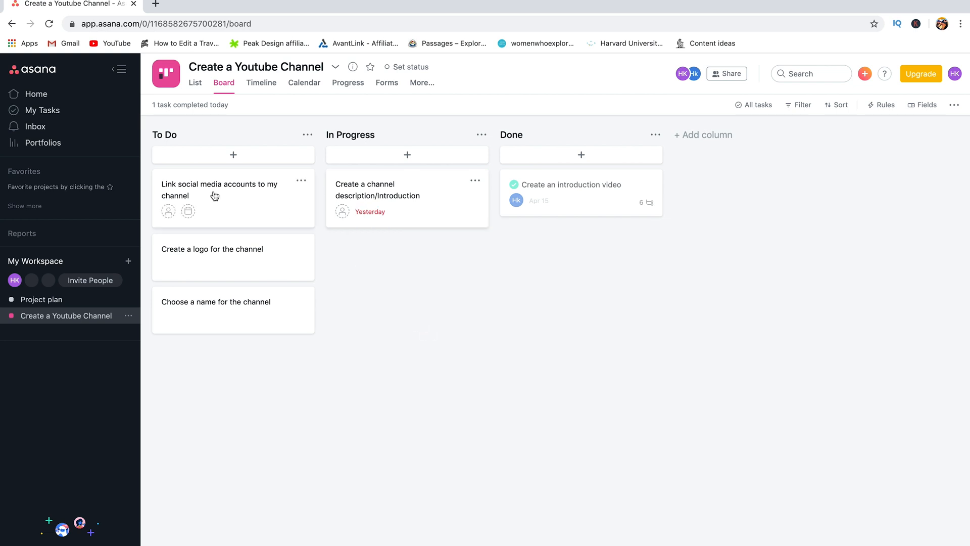
click(405, 340)
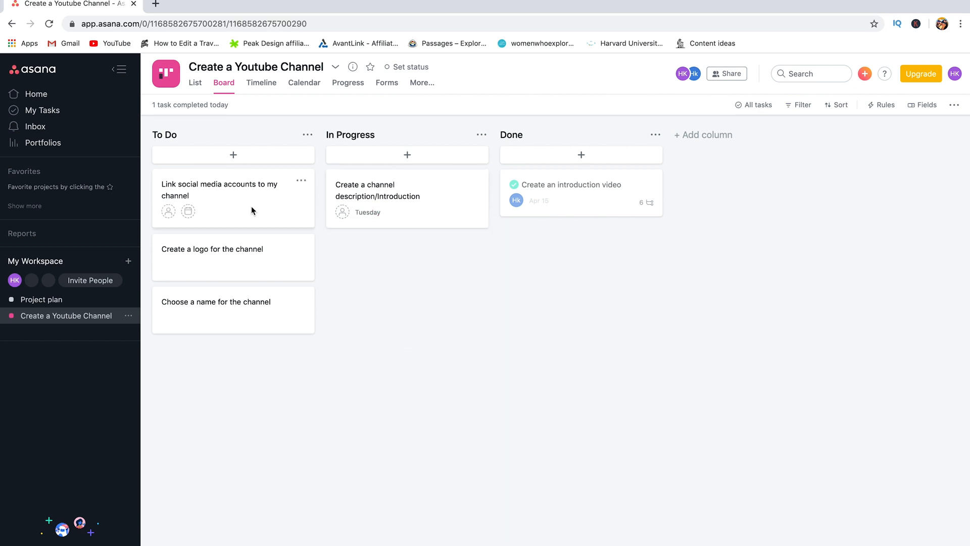
click(250, 206)
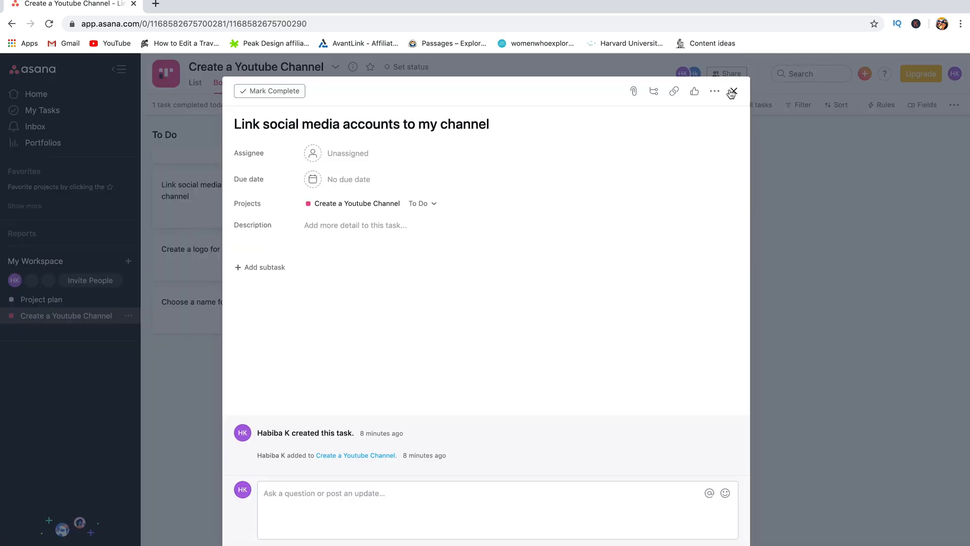
click(733, 91)
click(188, 211)
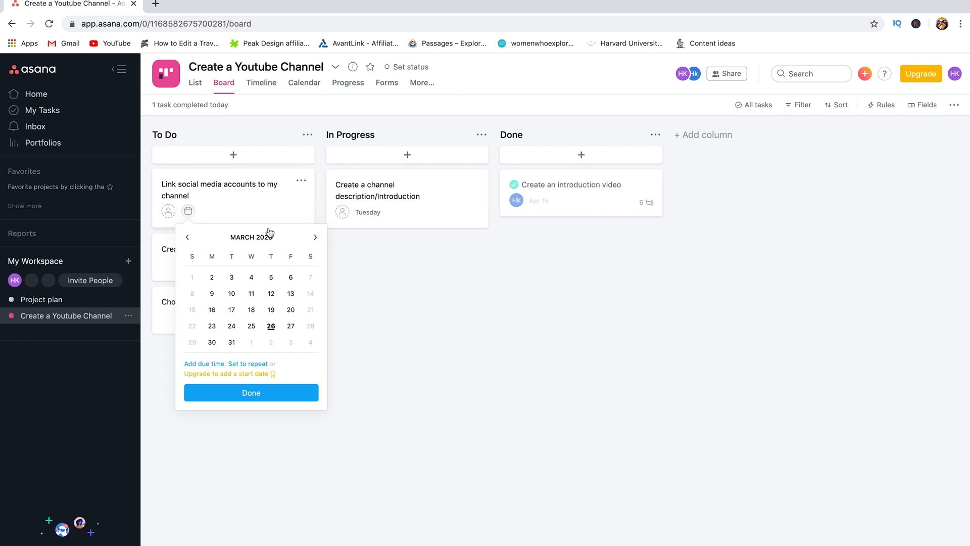
click(316, 237)
click(257, 279)
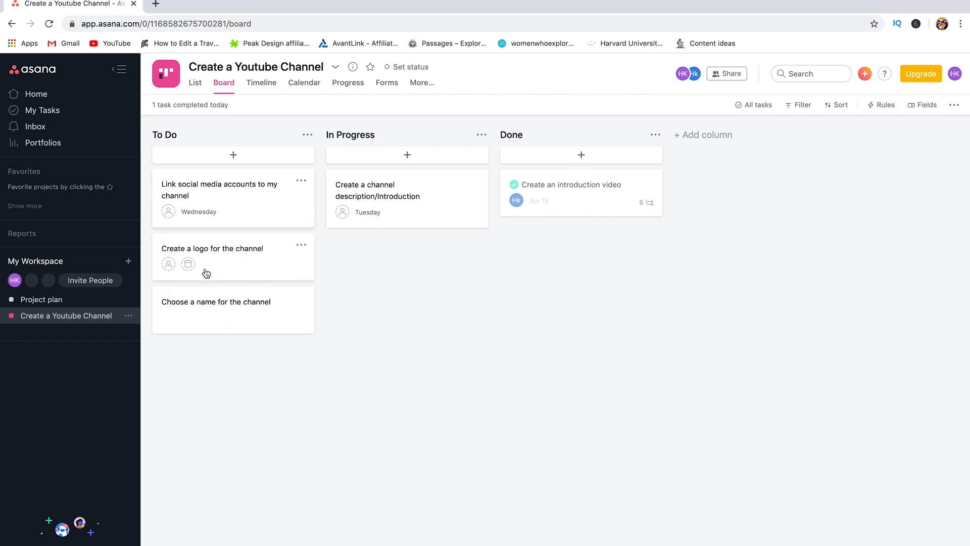
Step: Set the logo task due April 7 and the channel name task due March 11, then view the calendar
click(188, 264)
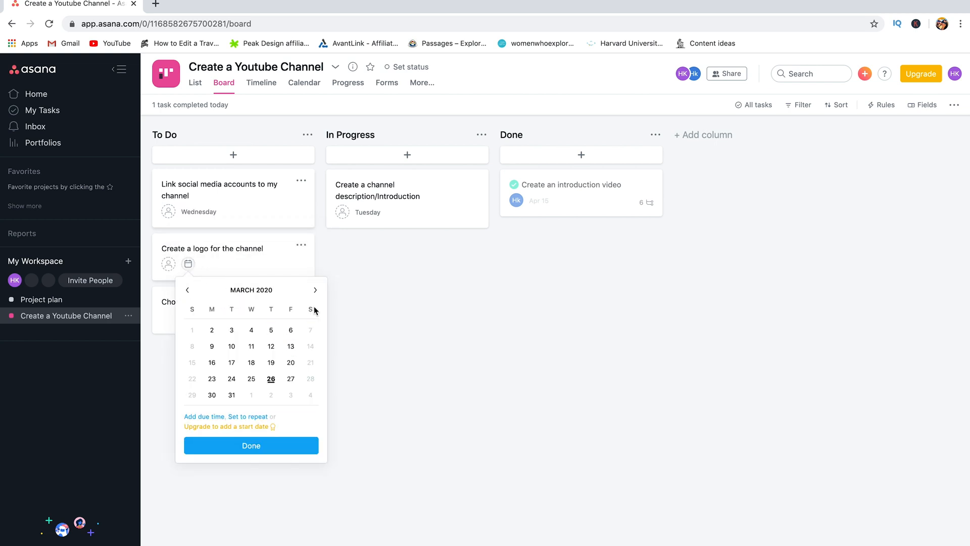
click(315, 290)
click(232, 347)
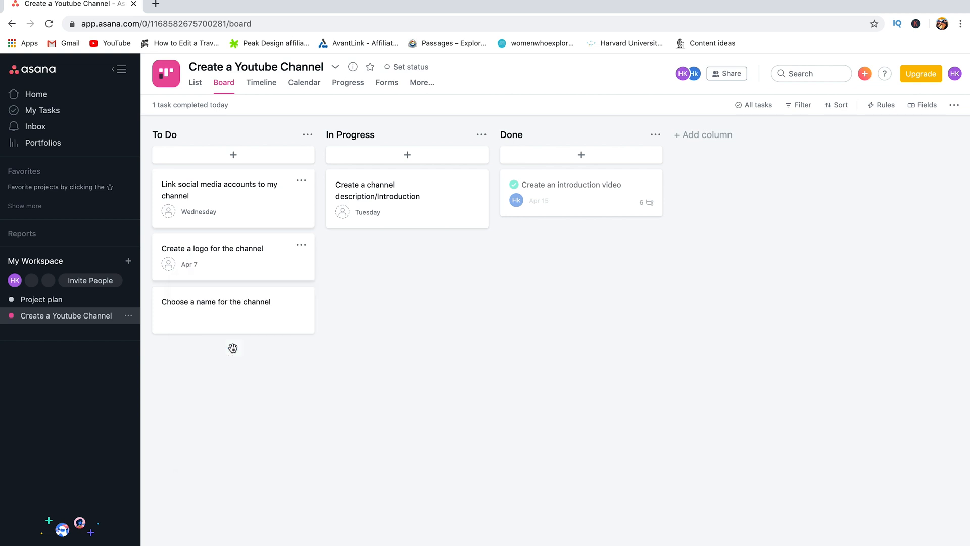
click(201, 322)
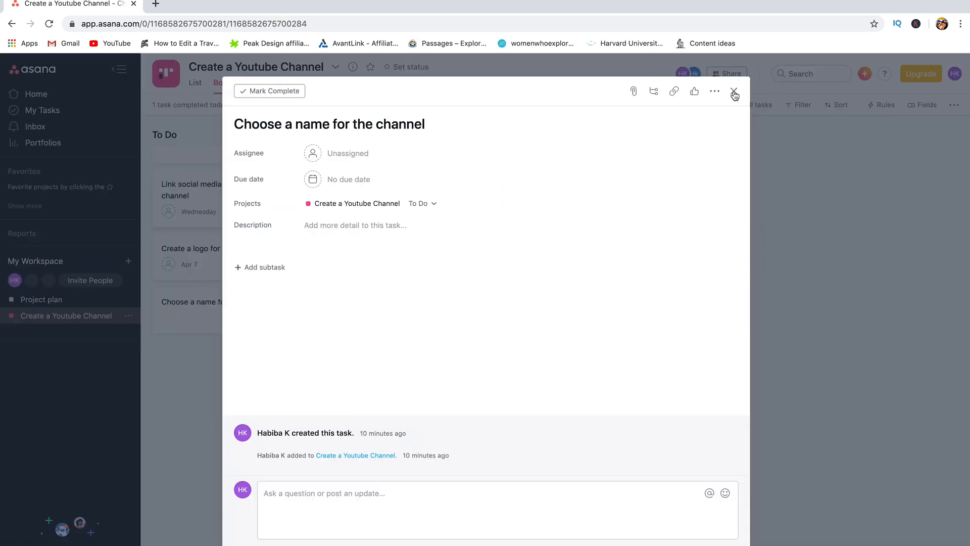
click(734, 91)
click(189, 318)
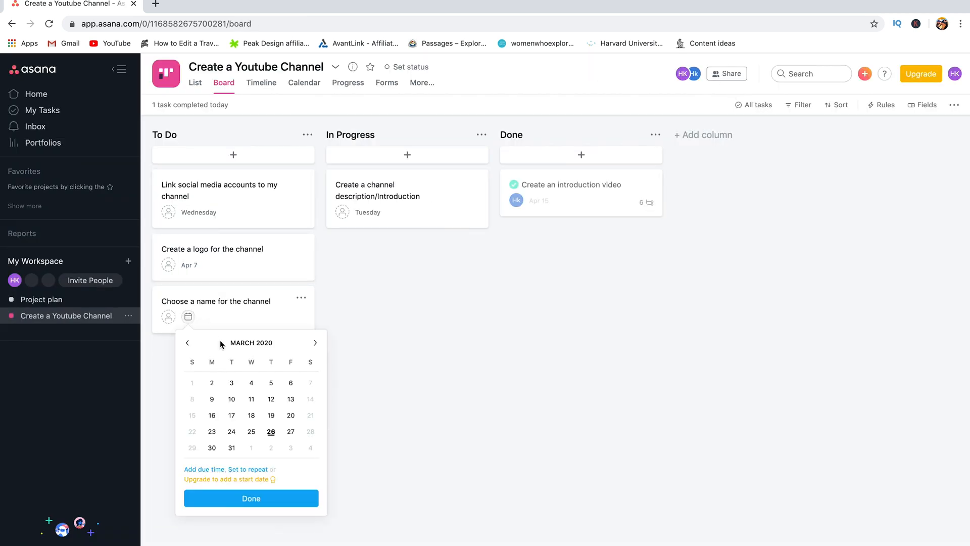
click(251, 398)
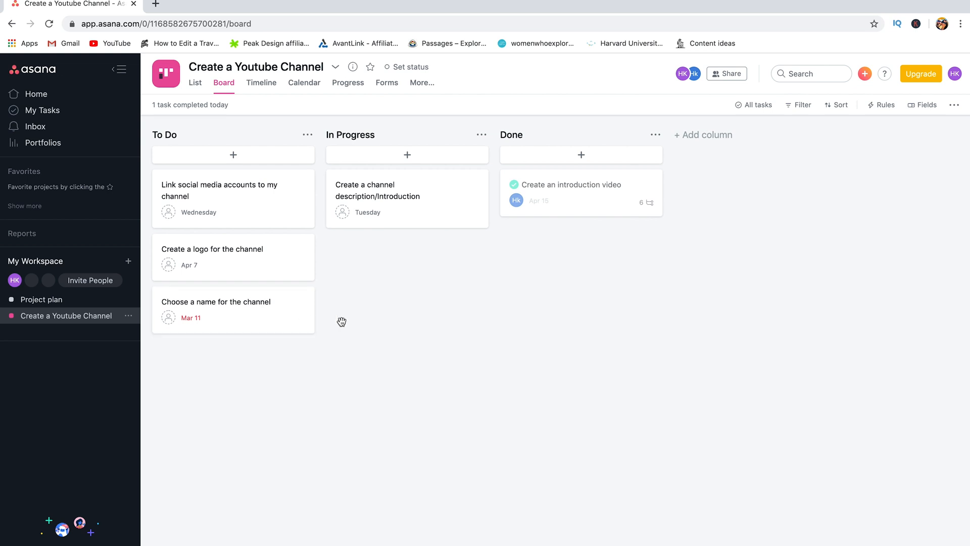
click(300, 86)
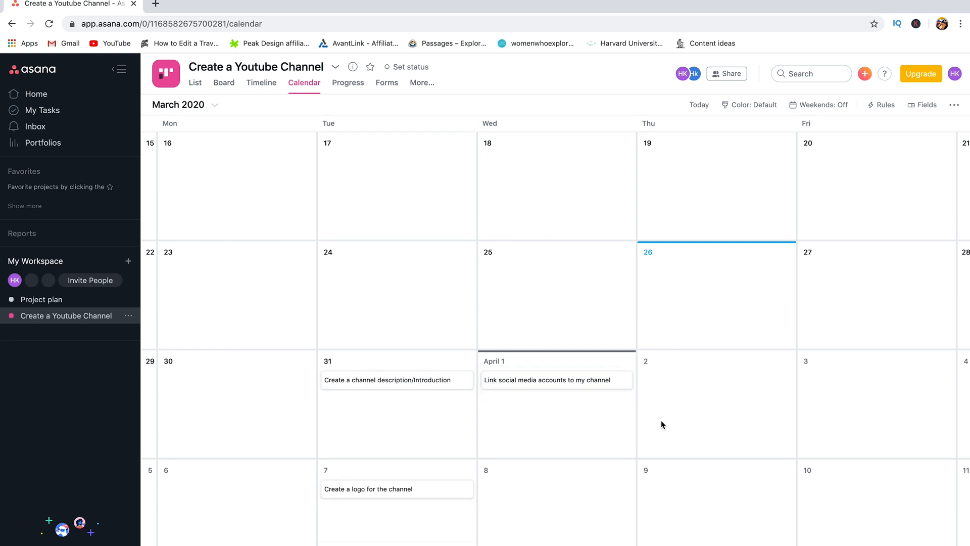
Step: Switch the project to List view showing To Do, In Progress and Done sections, dismissing the custom fields tip
click(224, 82)
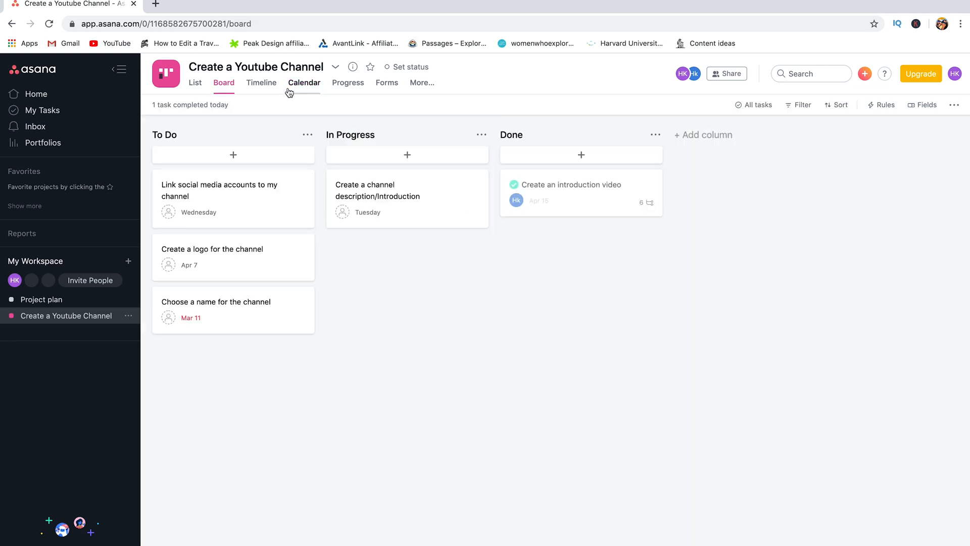
click(302, 84)
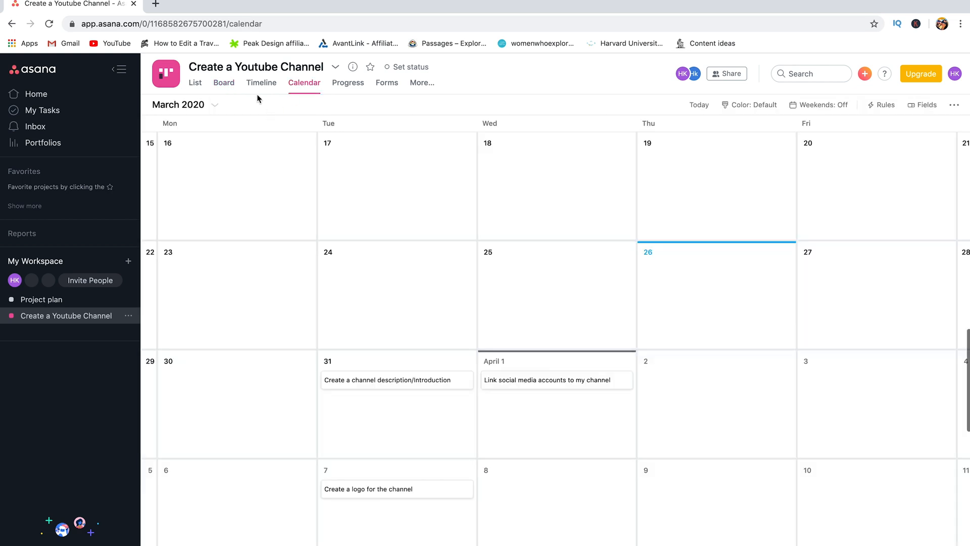
click(224, 84)
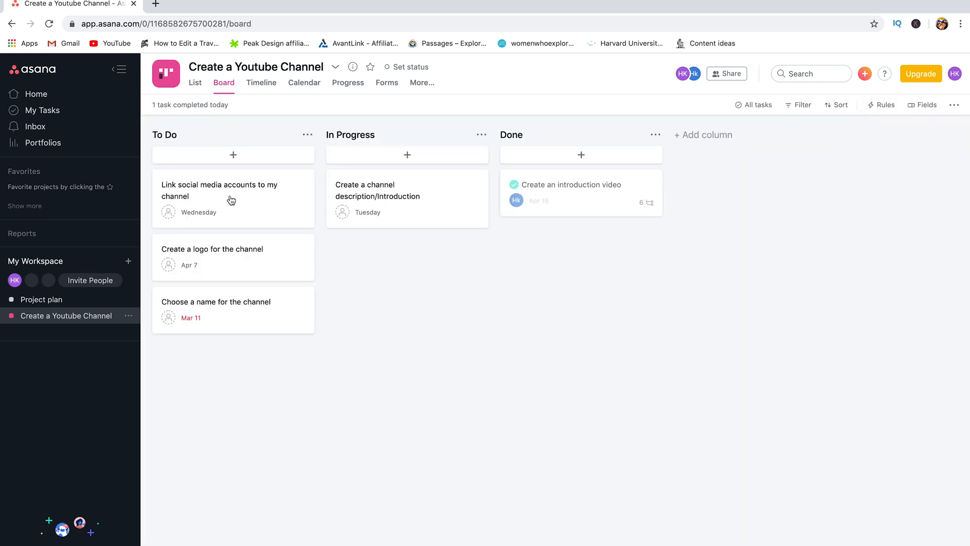
click(195, 87)
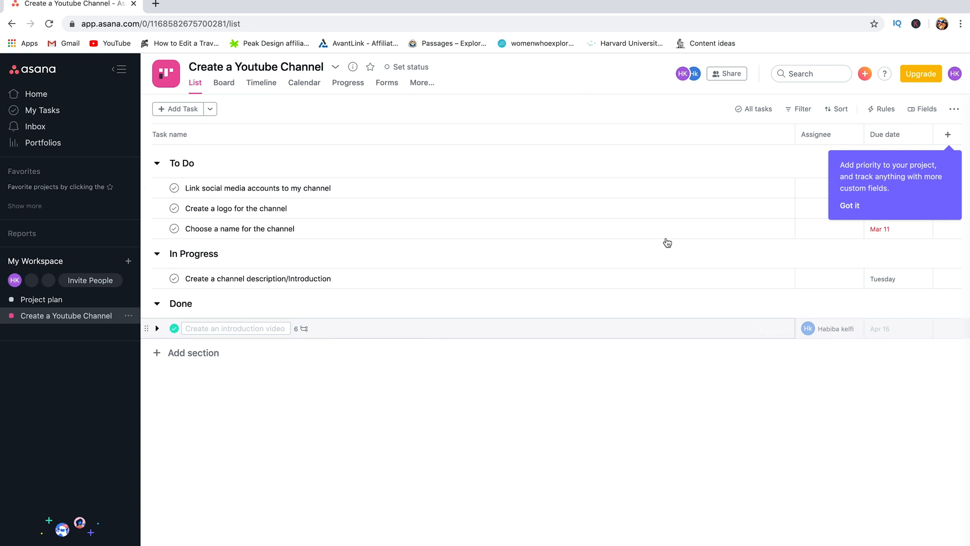
click(849, 206)
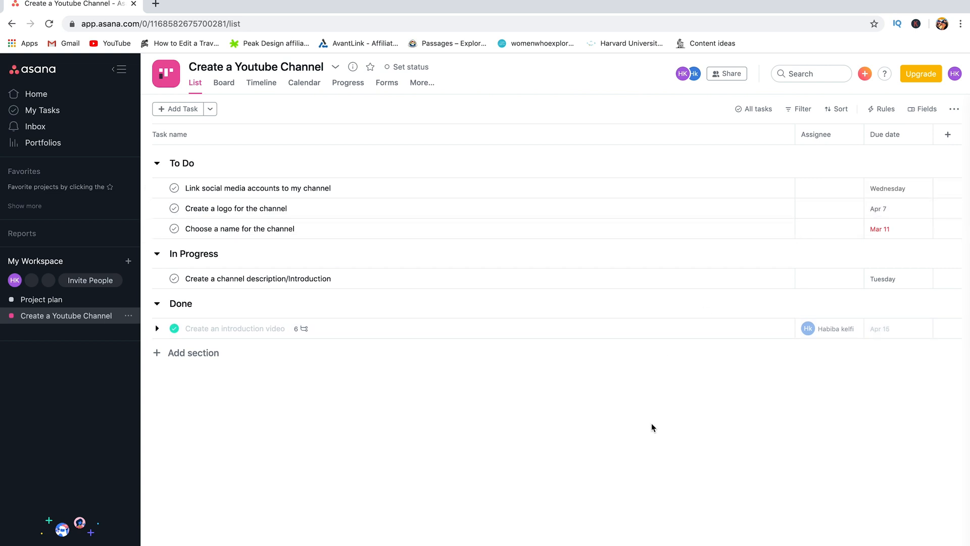
Step: Switch the list from incomplete tasks to all completed tasks
click(749, 112)
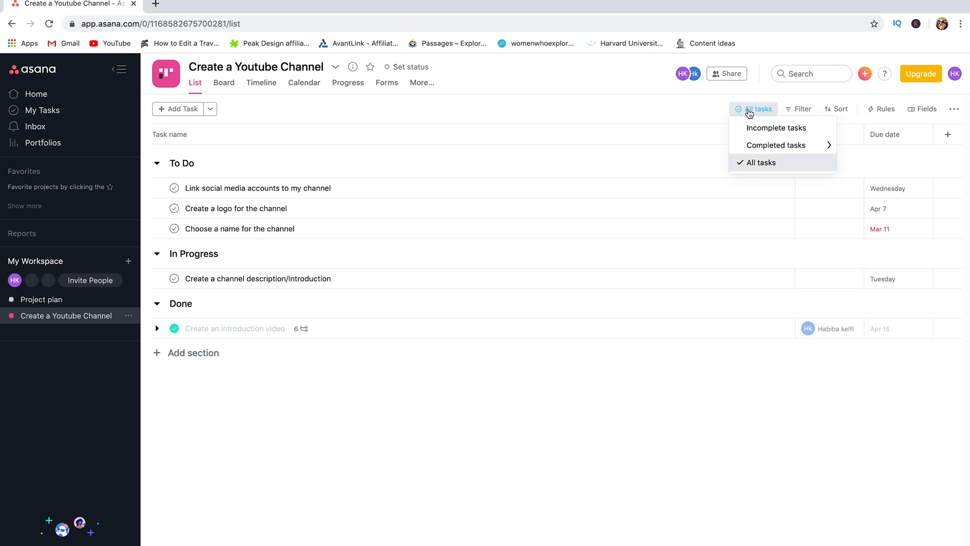
mouse_move(761, 147)
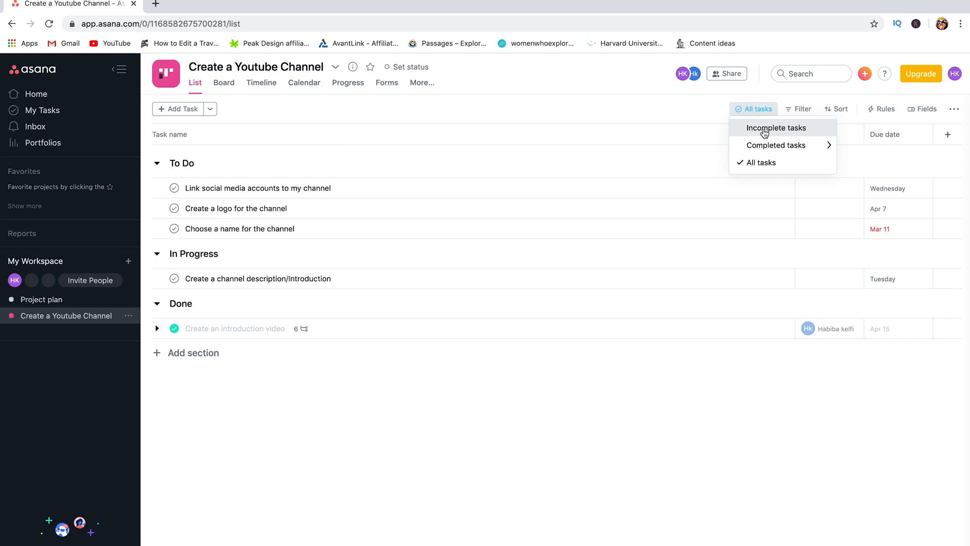
click(757, 130)
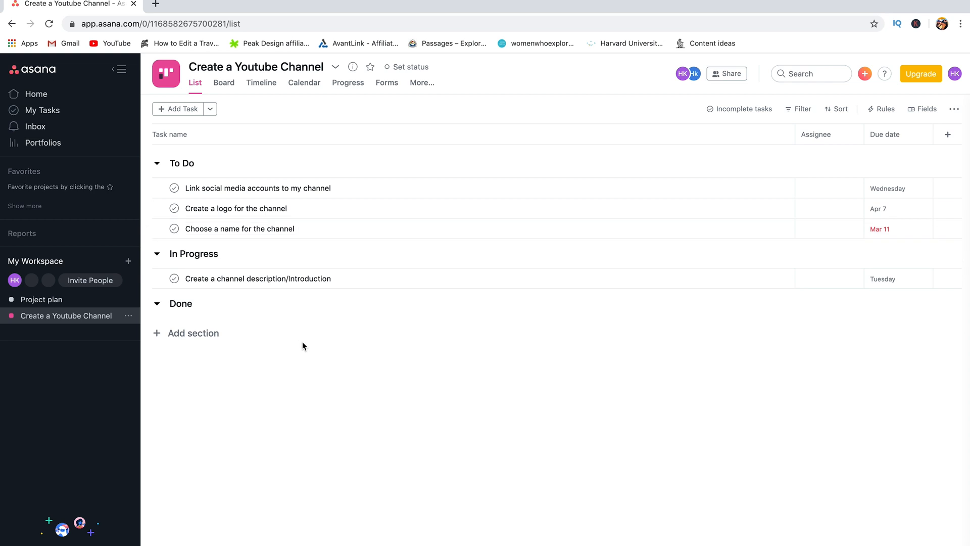
click(721, 109)
mouse_move(711, 152)
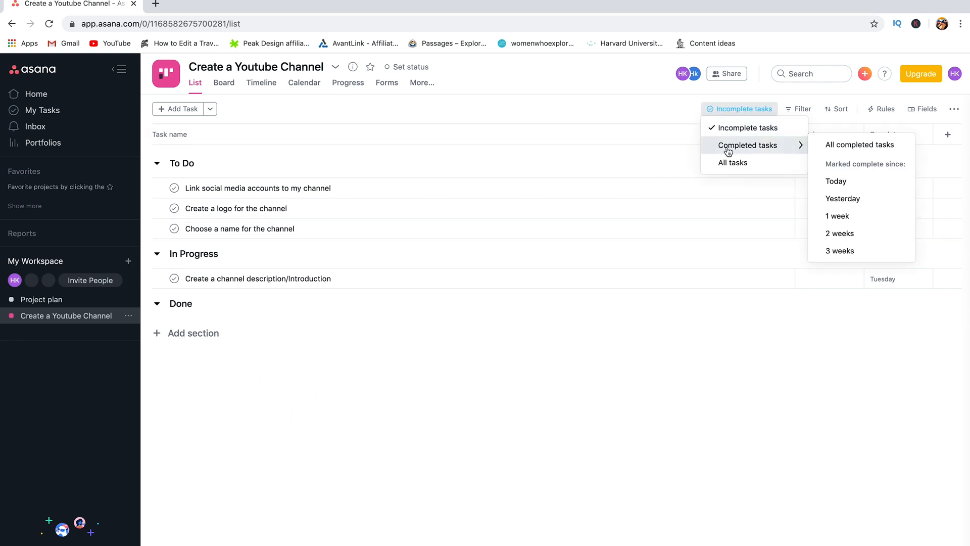
click(863, 145)
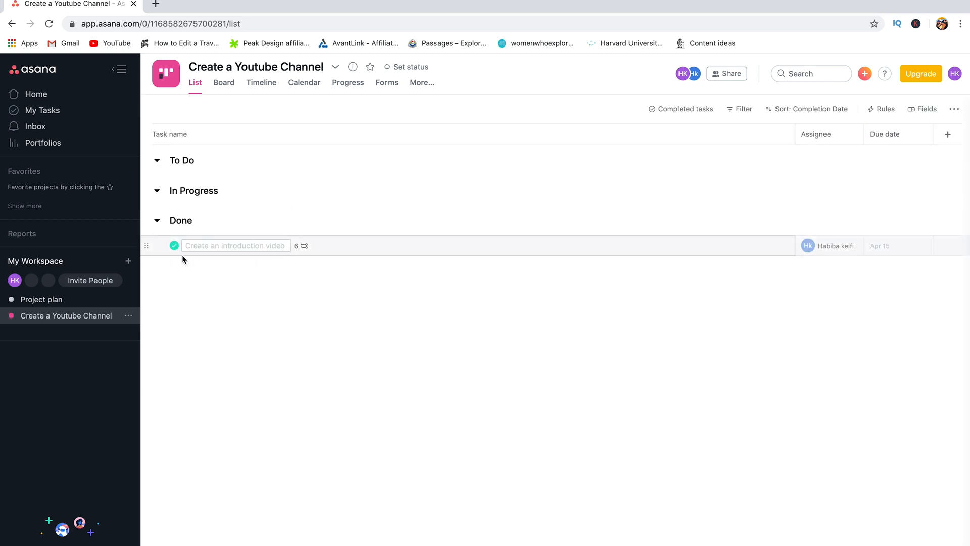
Step: Narrow completed tasks to today, then yesterday, then the last 1 week
click(683, 109)
mouse_move(707, 146)
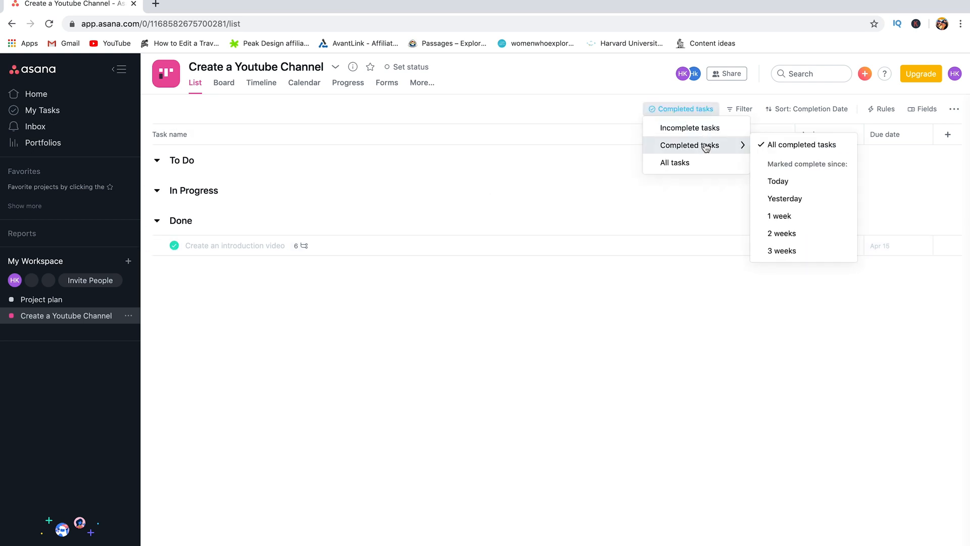
click(790, 182)
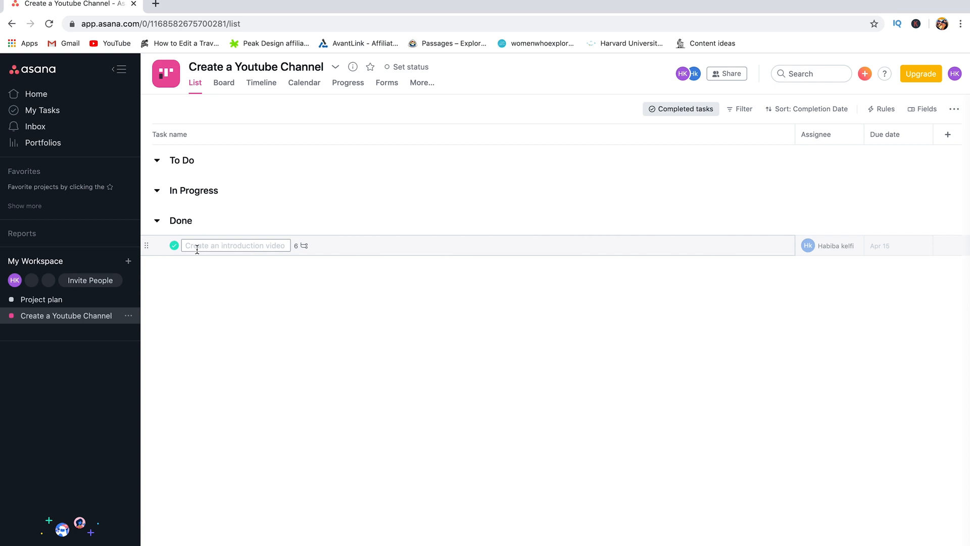
click(694, 110)
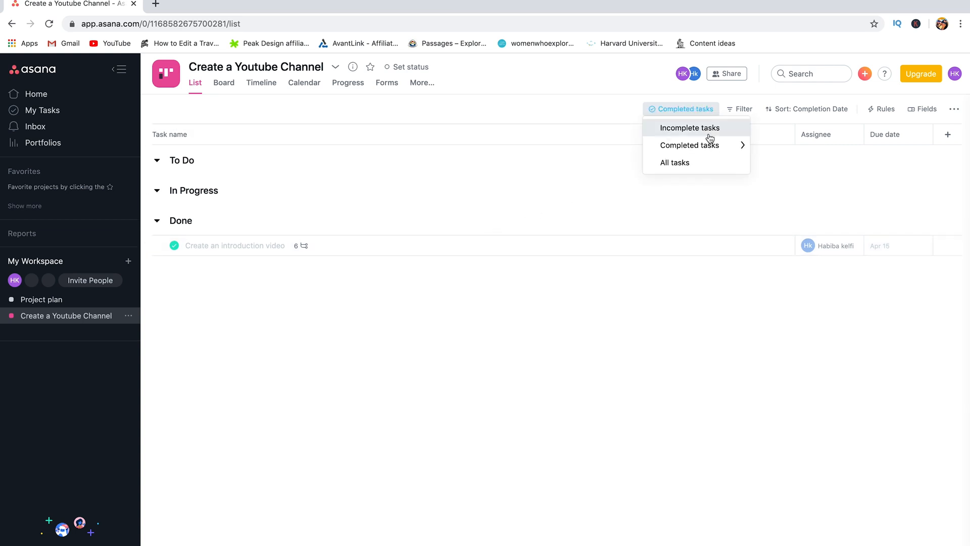
mouse_move(737, 145)
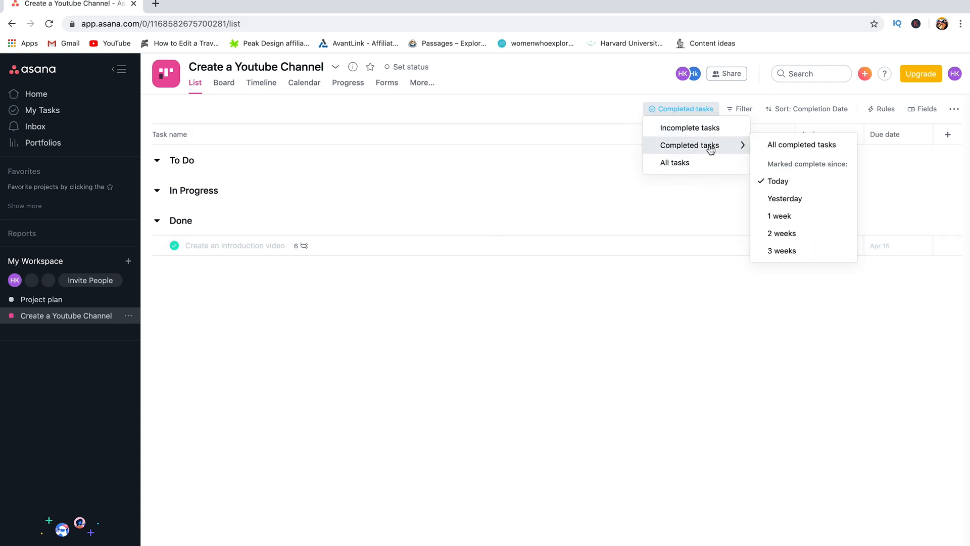
click(803, 201)
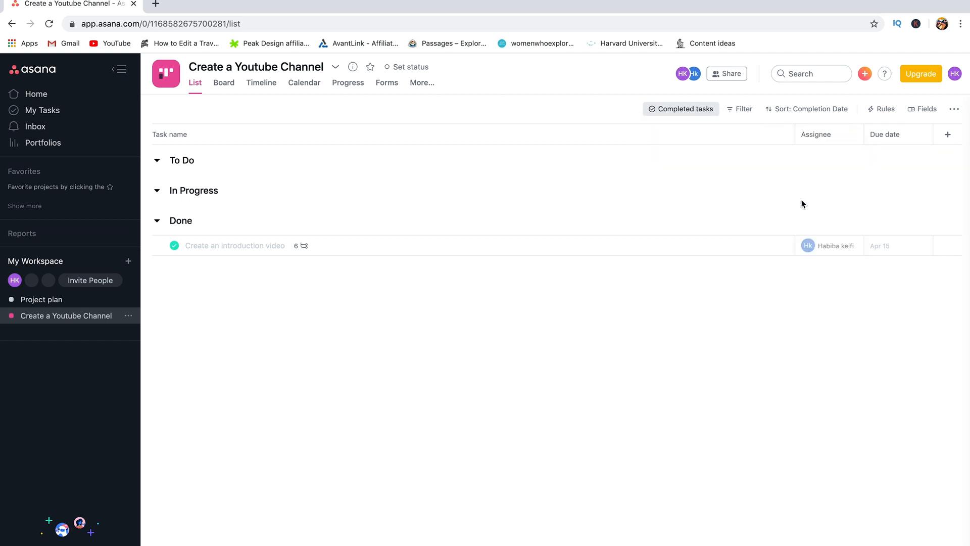
click(688, 110)
mouse_move(726, 152)
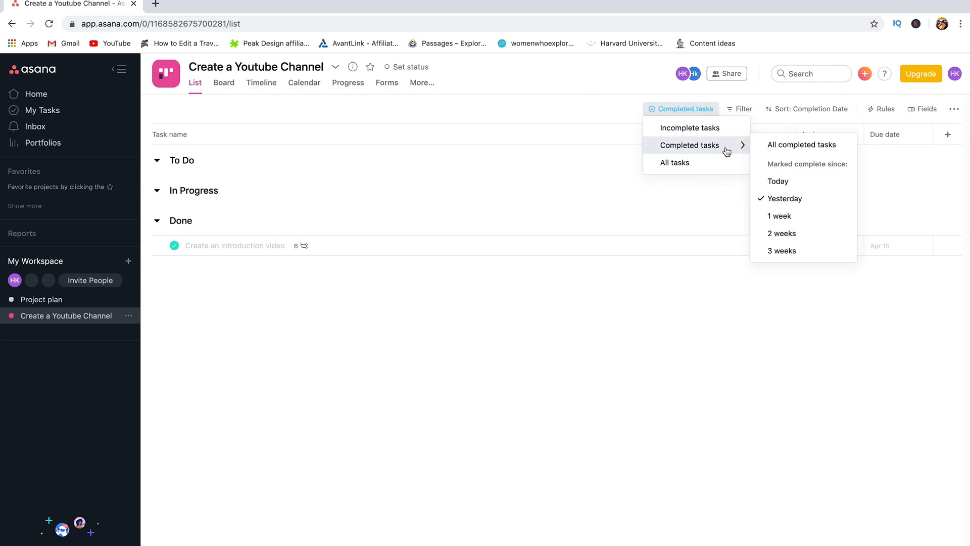
click(783, 215)
click(706, 114)
click(752, 112)
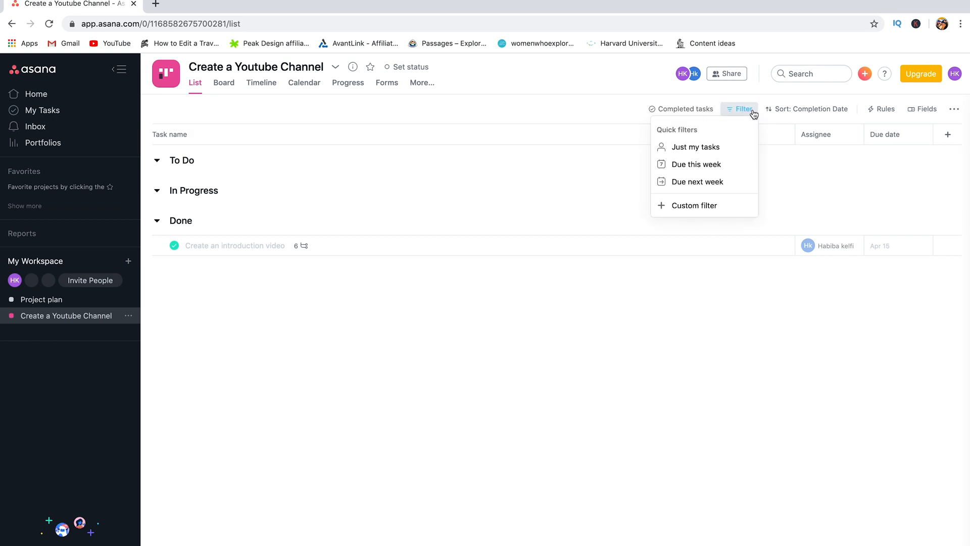
Step: Filter the list to just my tasks
click(753, 113)
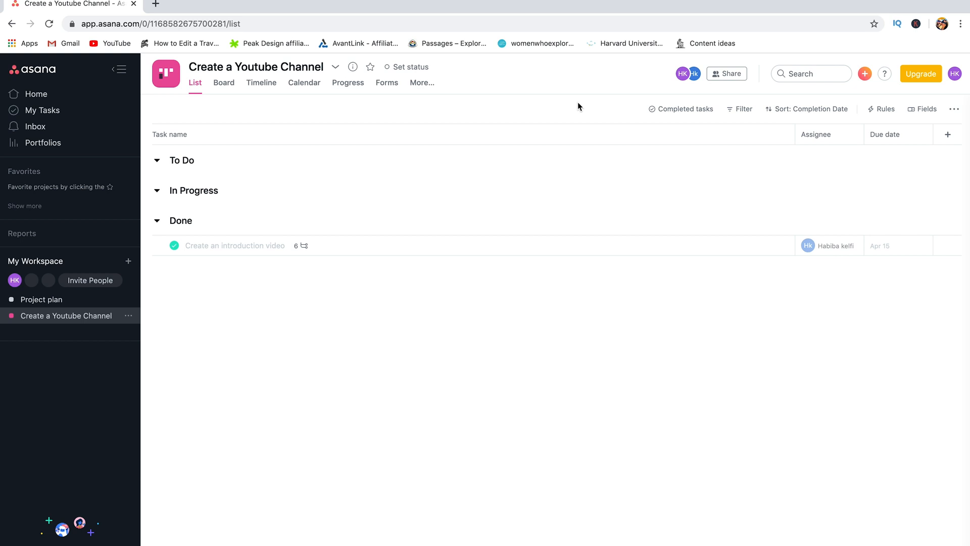
click(744, 110)
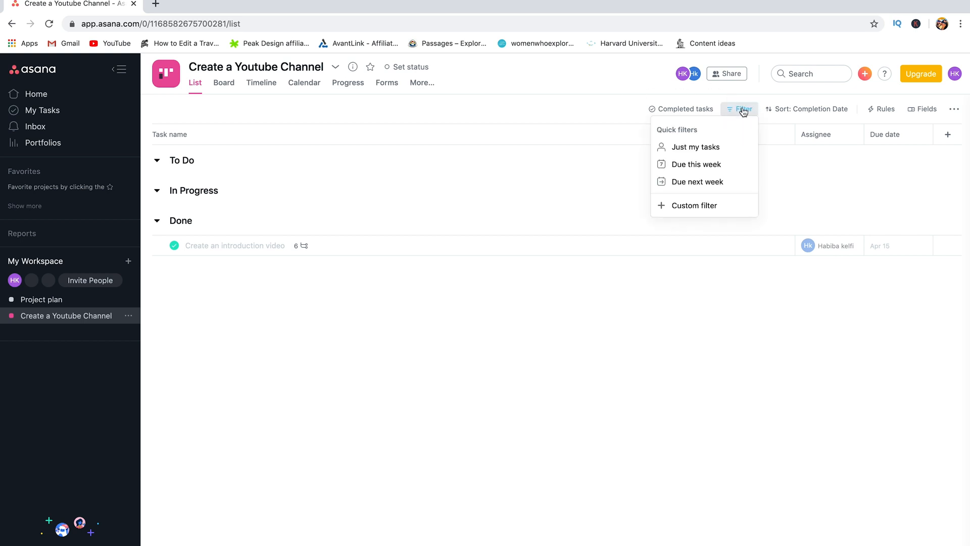
click(697, 148)
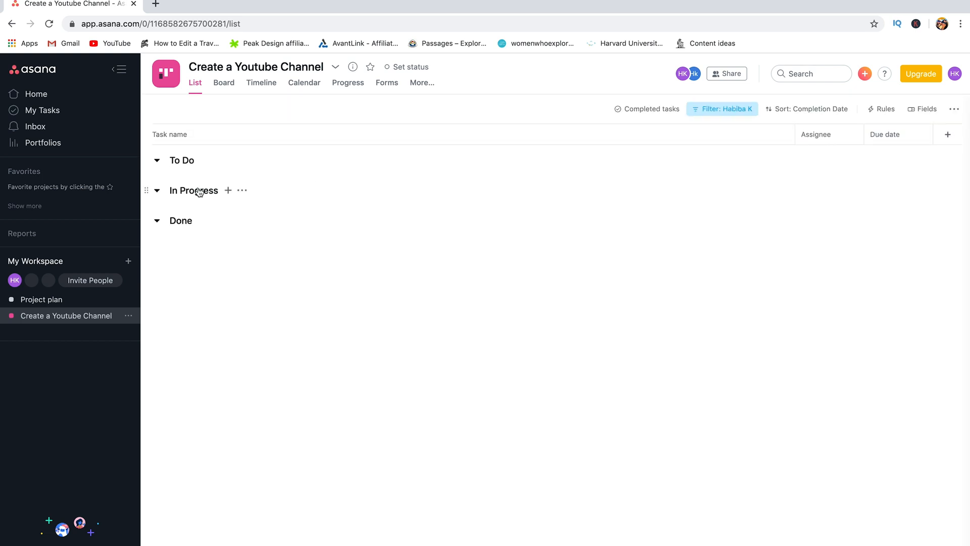
Step: Switch the assignee filter to the other member, back to myself, then show the board
click(722, 109)
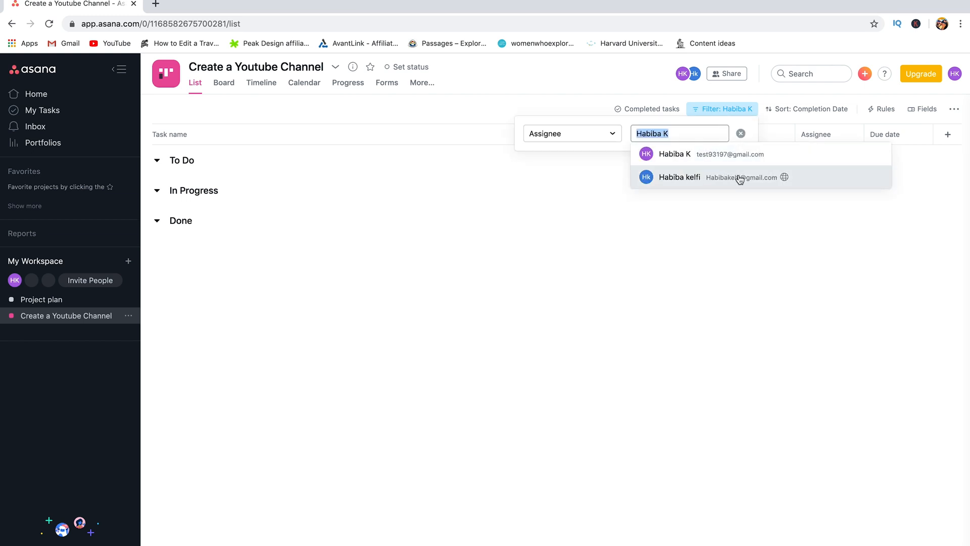
click(676, 178)
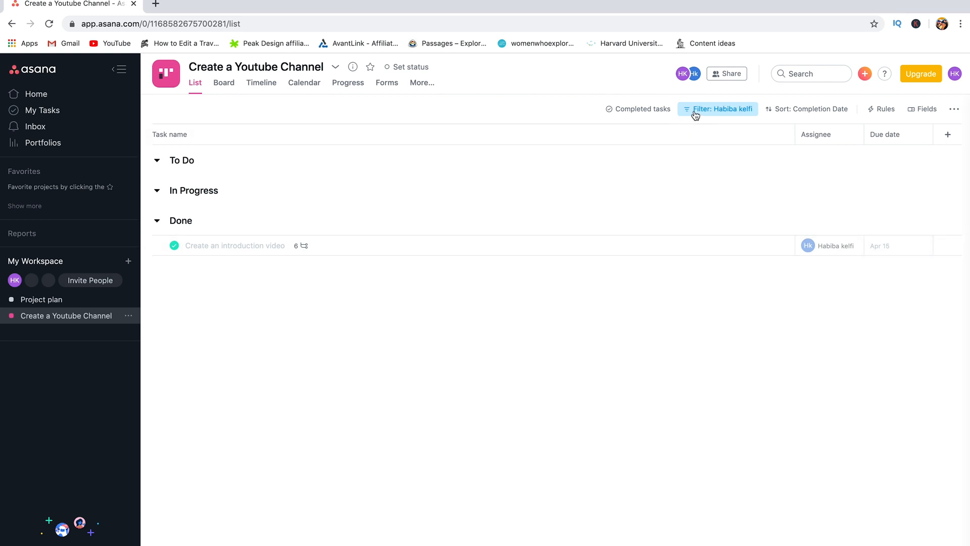
click(695, 111)
click(685, 155)
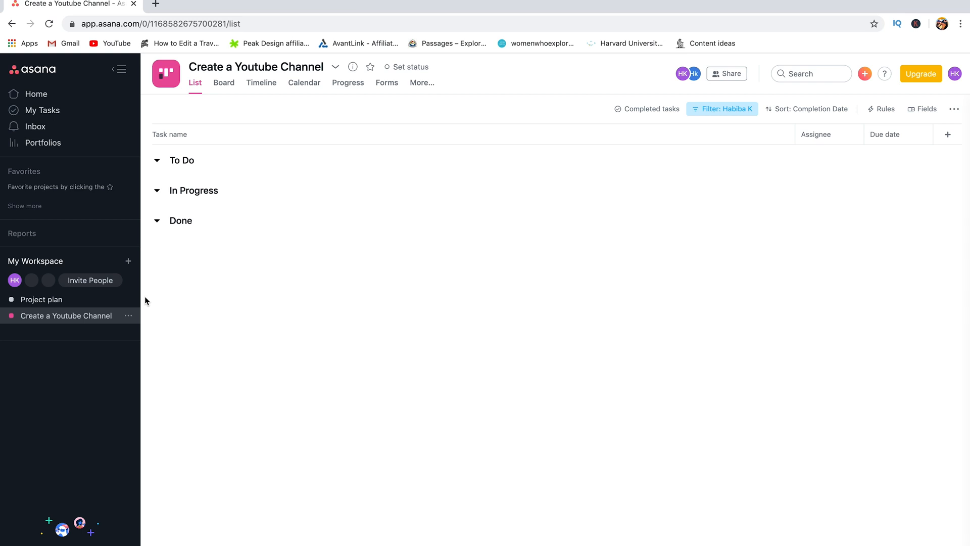
click(230, 85)
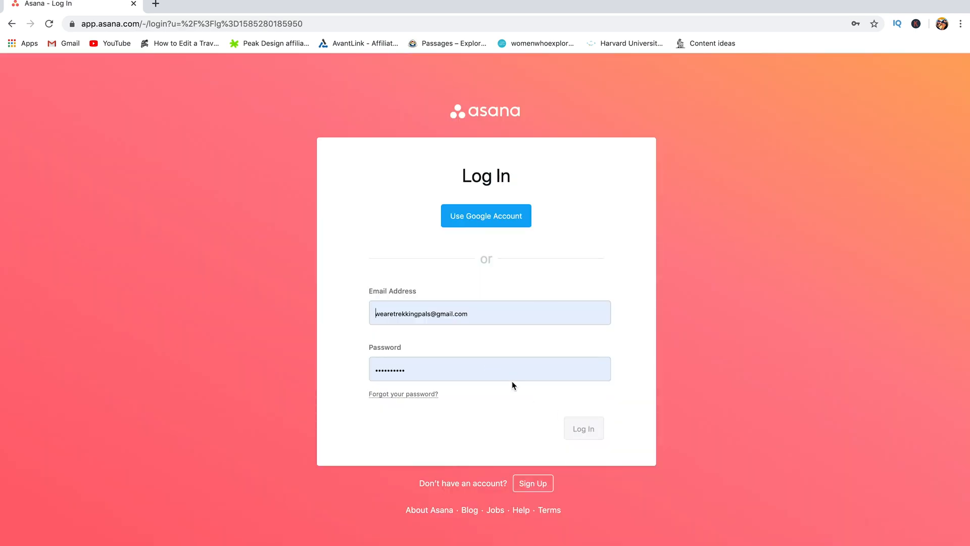
Step: Log in to Asana with the saved password, view the YouTube videos tab, then return
click(511, 372)
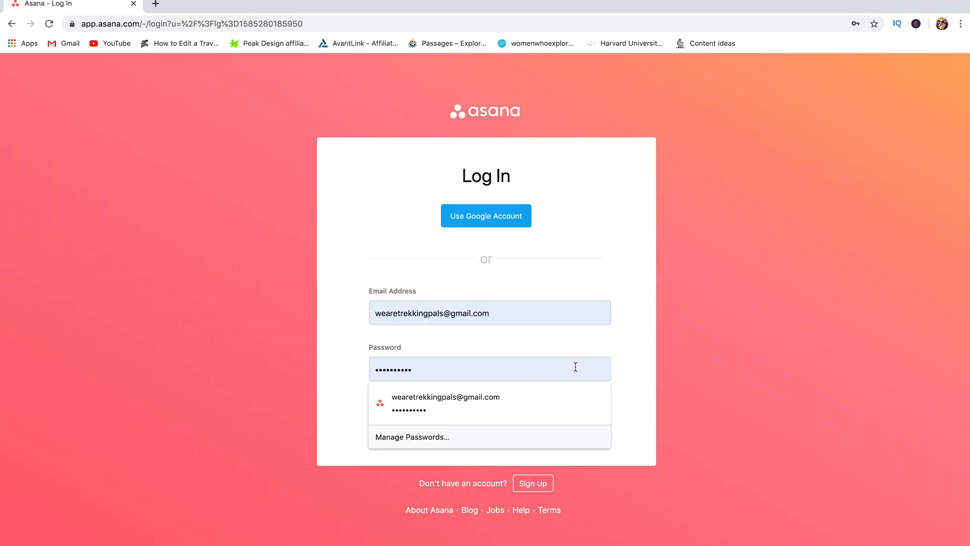
click(637, 368)
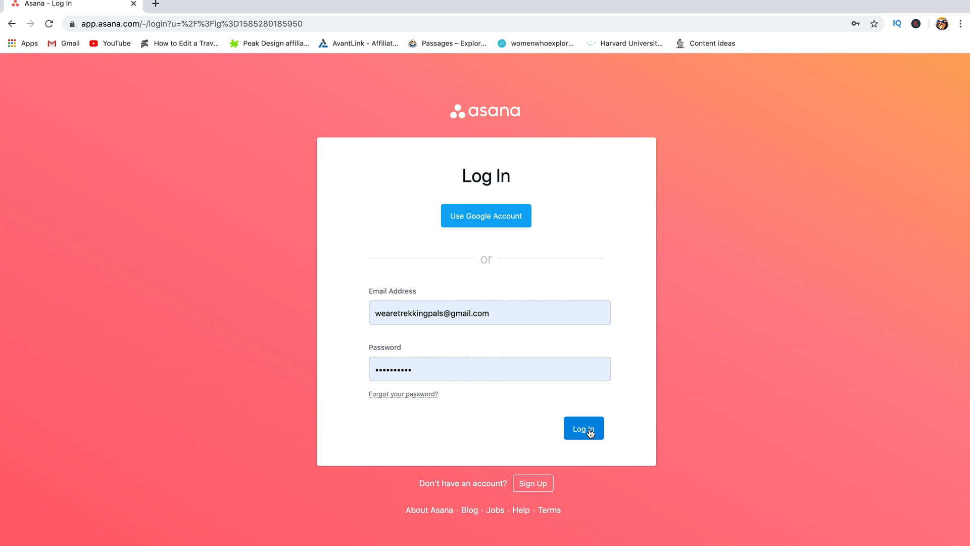
click(590, 433)
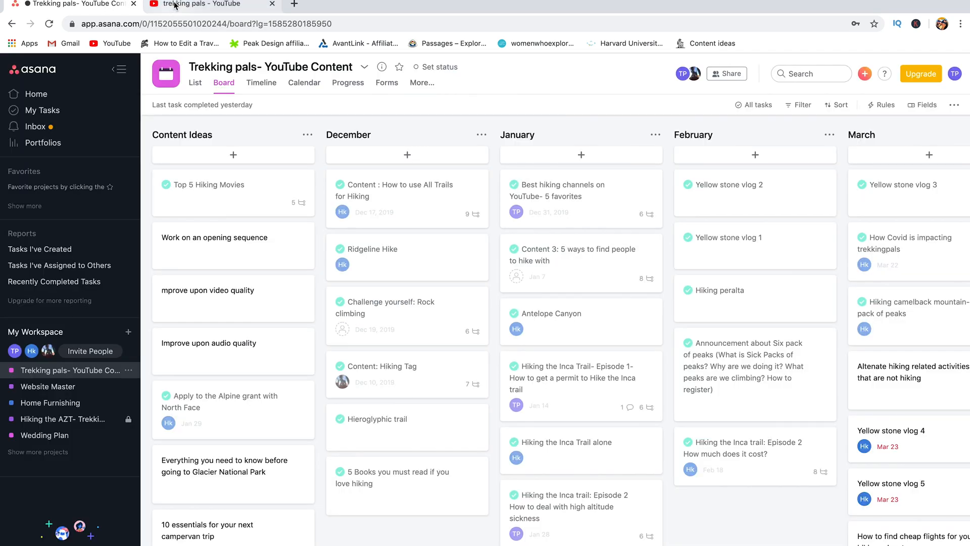
click(176, 5)
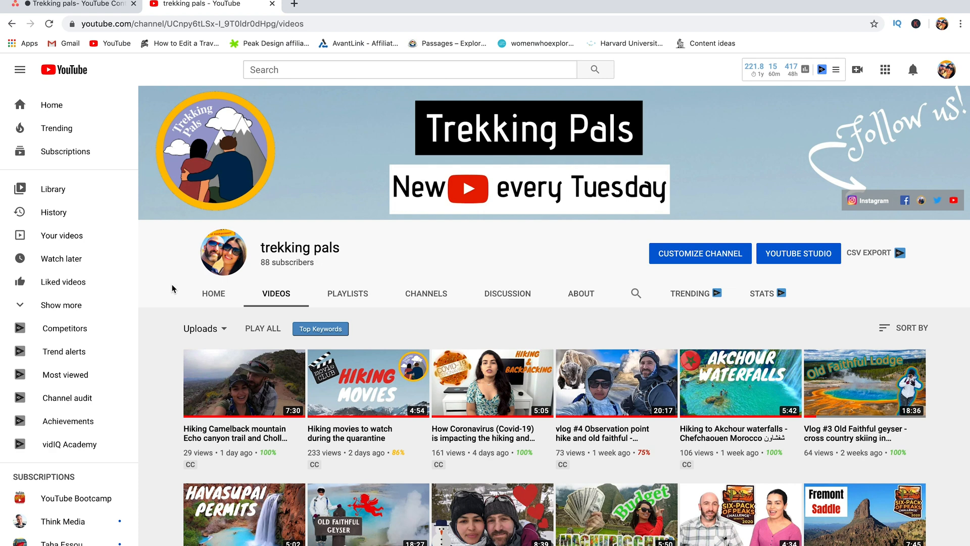
click(56, 9)
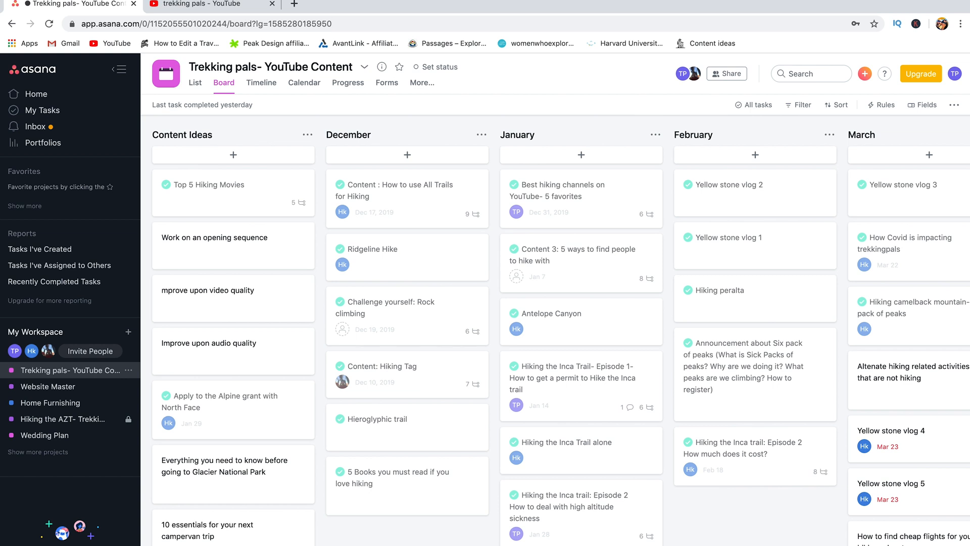
Step: Scroll through the Content Ideas column and start a new task card there
scroll(555, 337, right, 4)
scroll(555, 337, left, 2)
scroll(217, 389, down, 3)
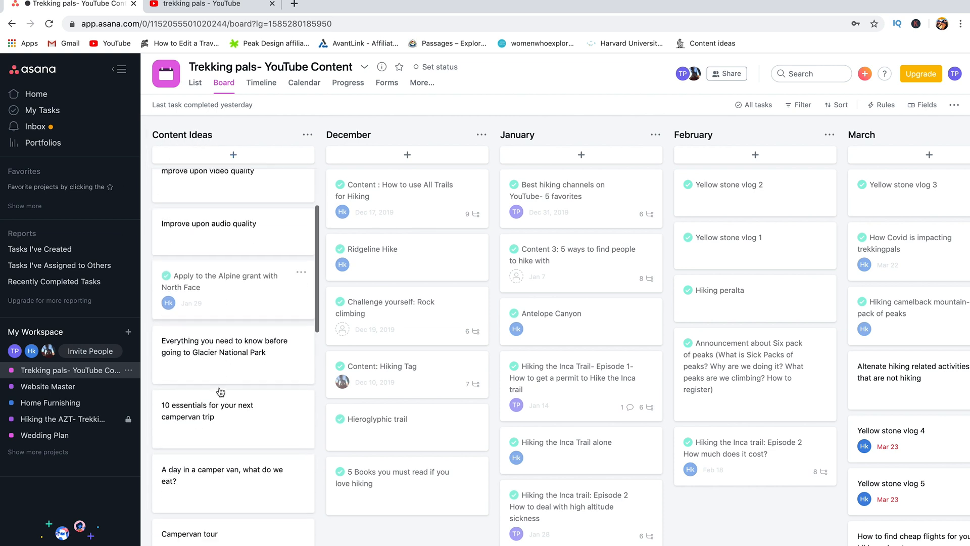
scroll(220, 392, down, 6)
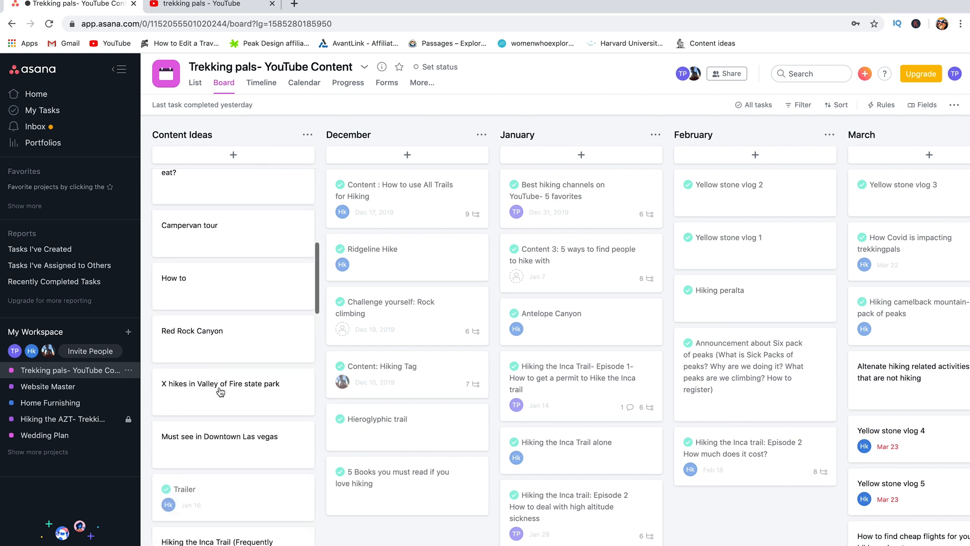
scroll(220, 392, down, 3)
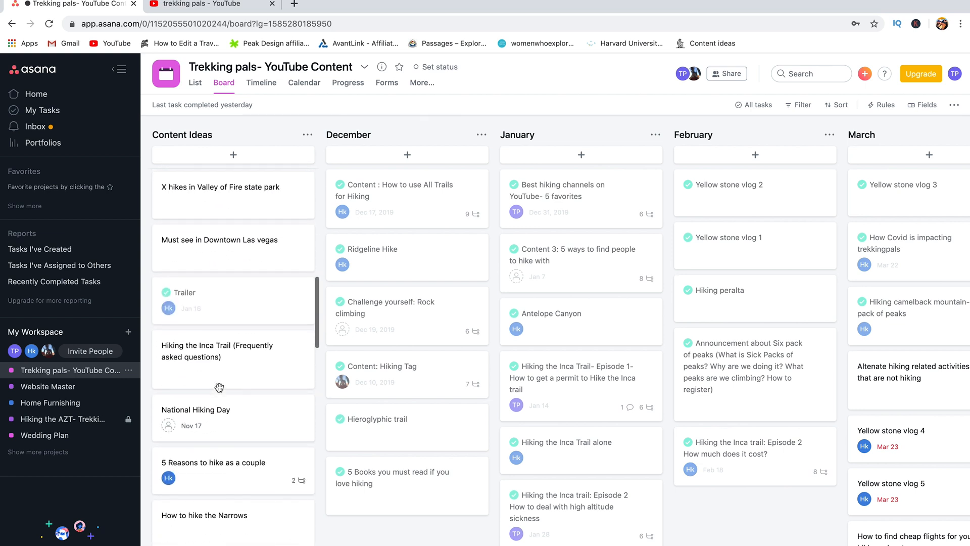
scroll(220, 392, down, 3)
scroll(220, 392, up, 4)
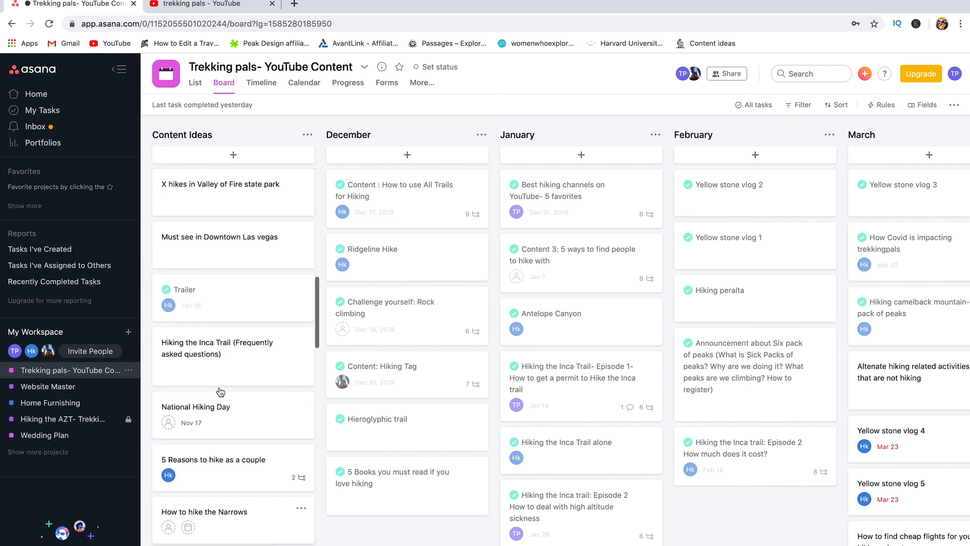
scroll(221, 392, up, 6)
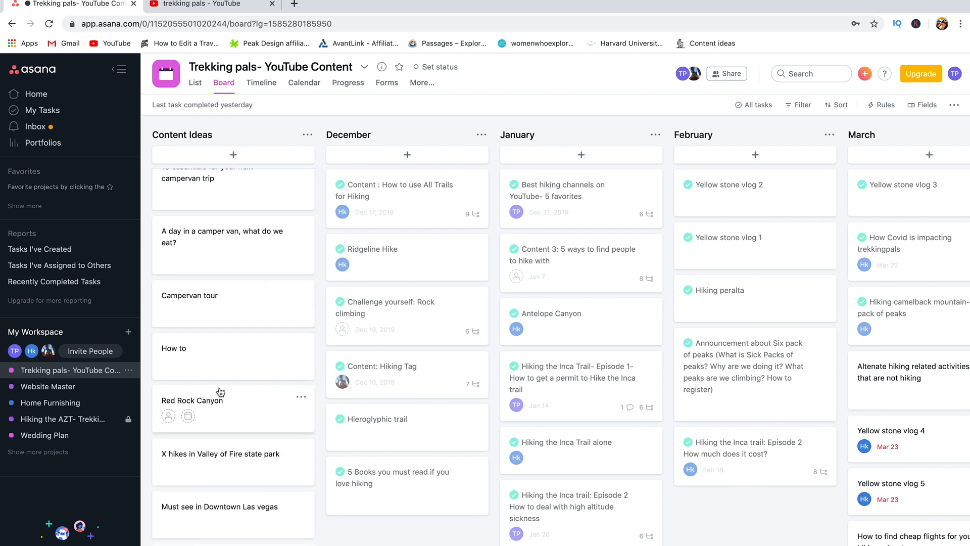
scroll(221, 392, up, 2)
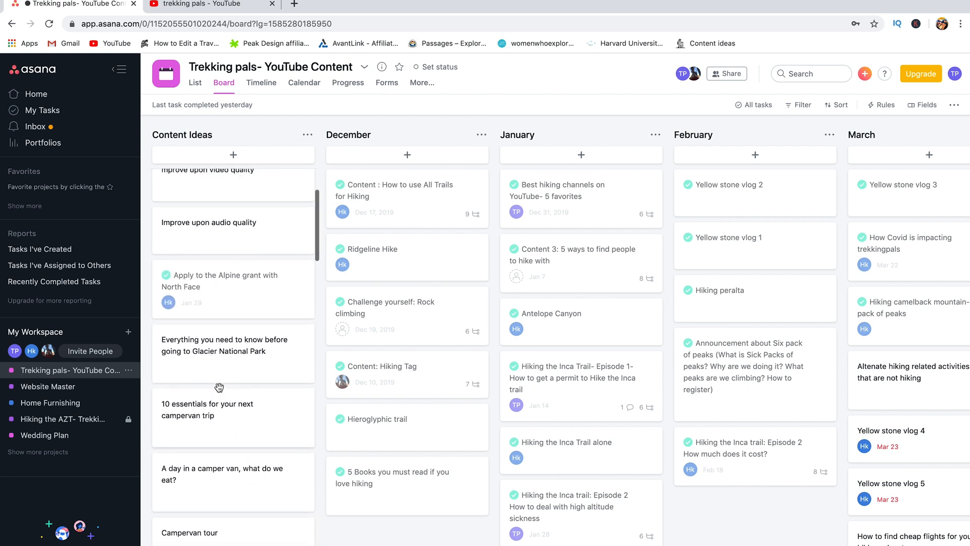
click(233, 155)
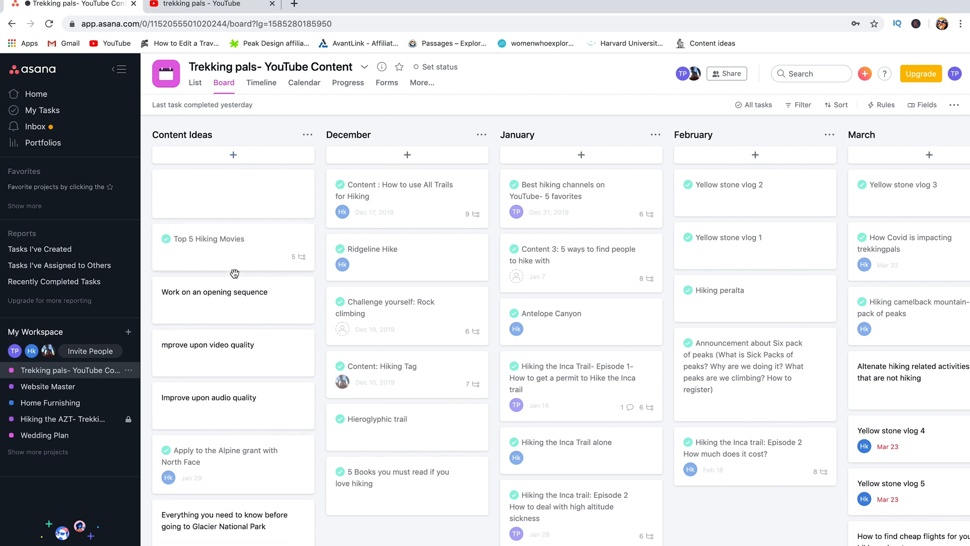
Step: Drag the Red Rock Canyon card below 'X hikes in Valley of Fire state park'
scroll(236, 265, down, 7)
scroll(236, 265, down, 4)
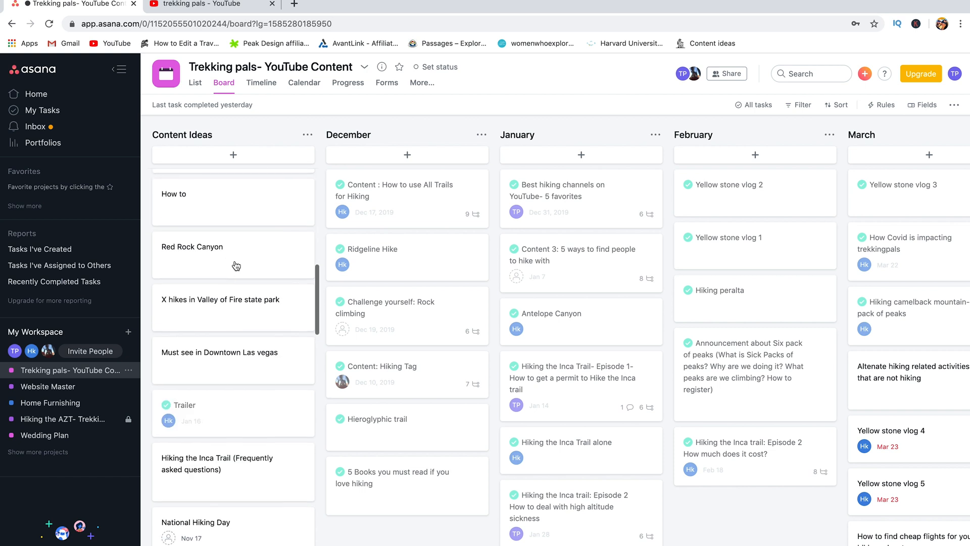
scroll(554, 338, right, 5)
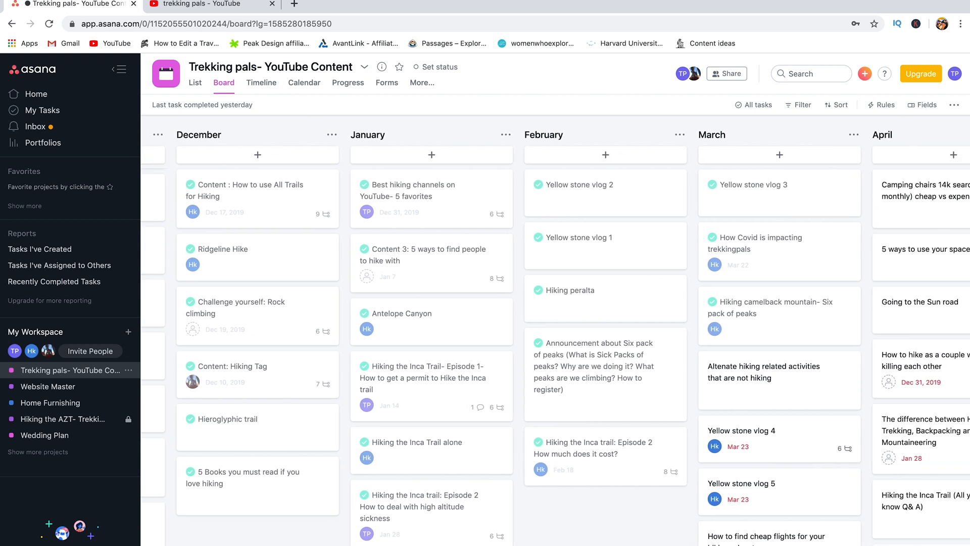
scroll(555, 338, right, 3)
scroll(555, 338, left, 4)
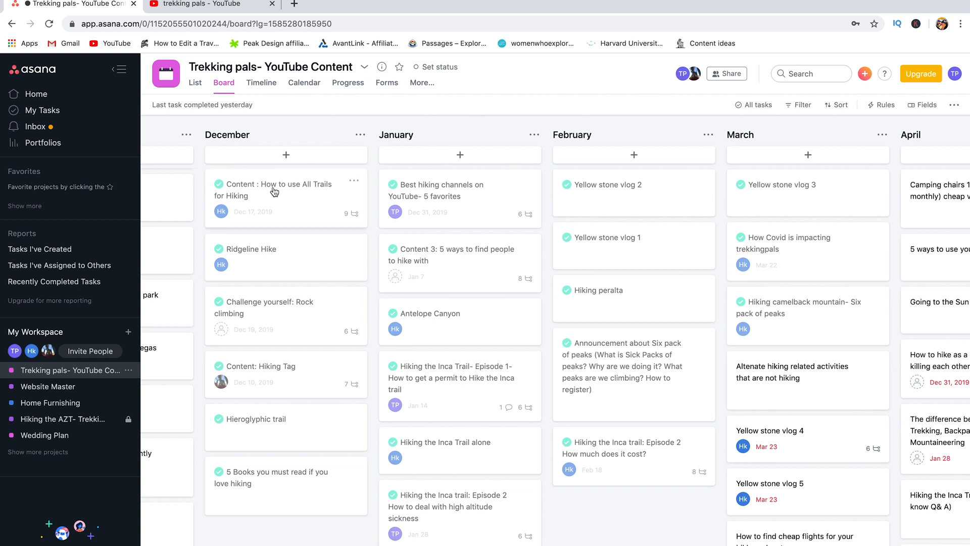
scroll(555, 338, right, 3)
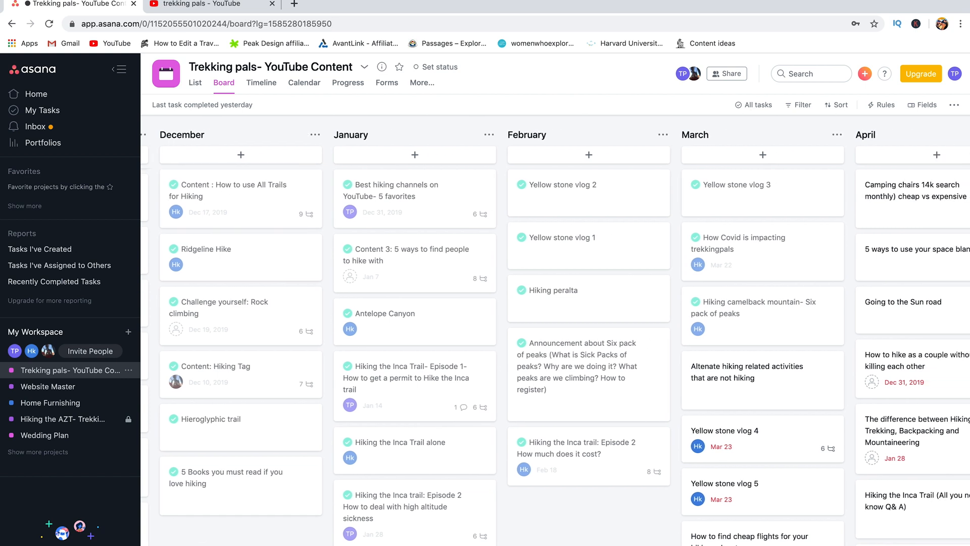
scroll(554, 338, left, 4)
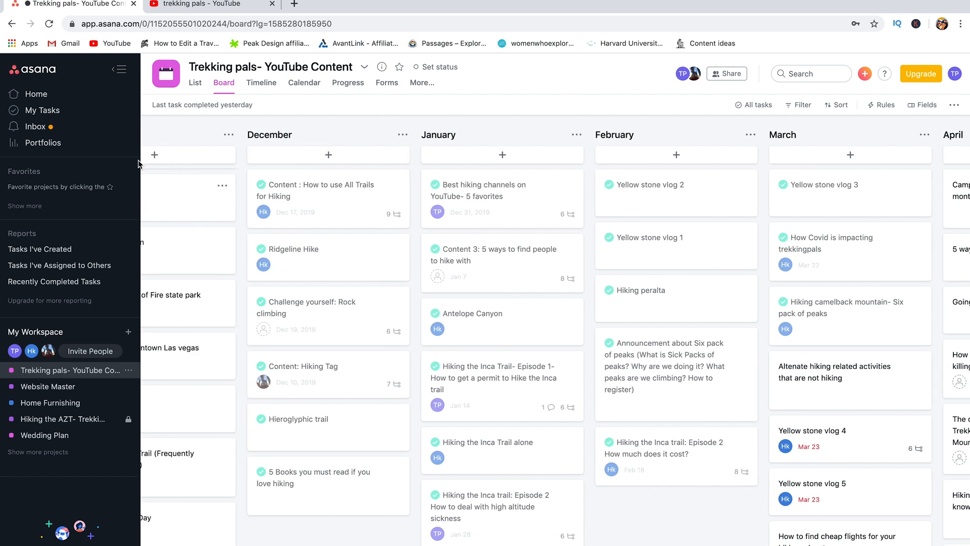
scroll(316, 514, left, 2)
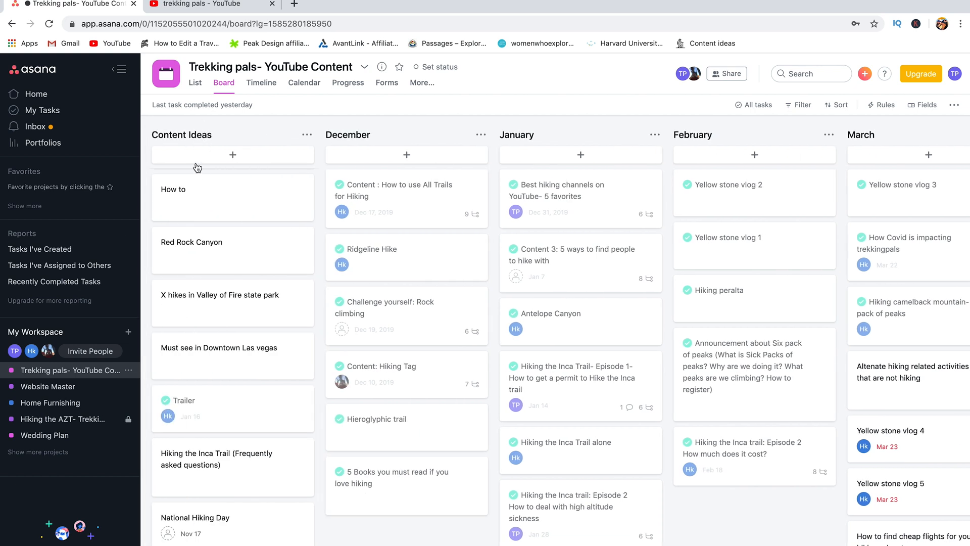
mouse_move(207, 255)
mouse_down()
mouse_move(417, 265)
mouse_move(247, 248)
mouse_move(205, 253)
mouse_move(197, 268)
mouse_up()
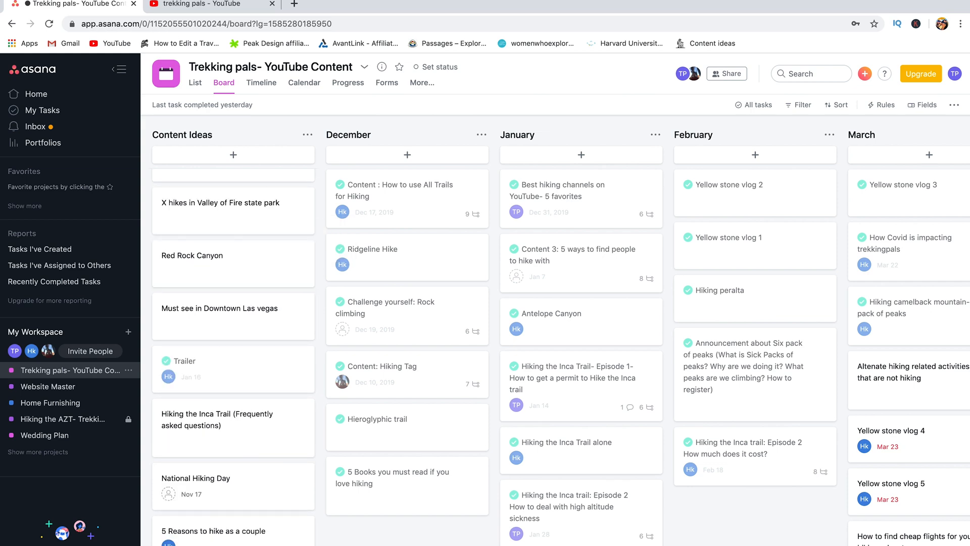
scroll(555, 338, right, 6)
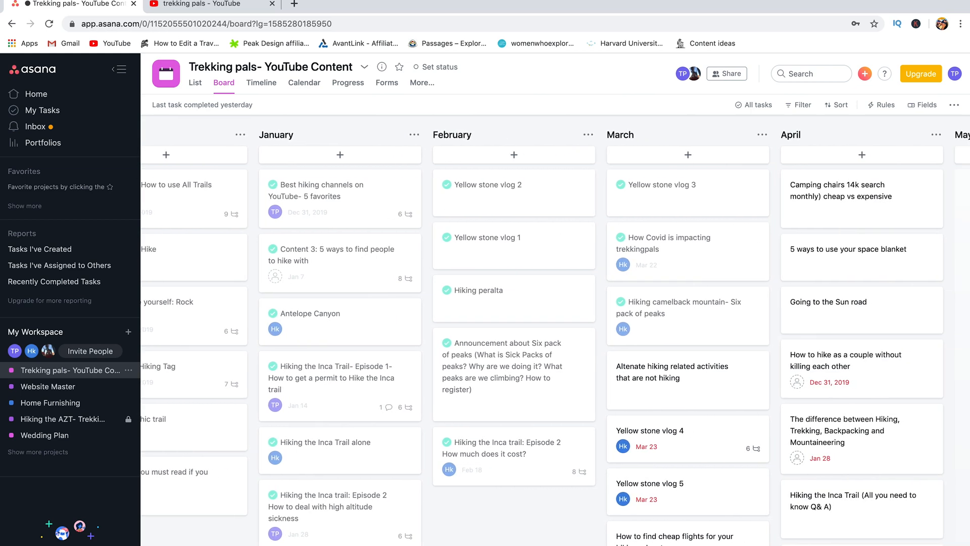
scroll(555, 338, right, 5)
scroll(555, 338, right, 6)
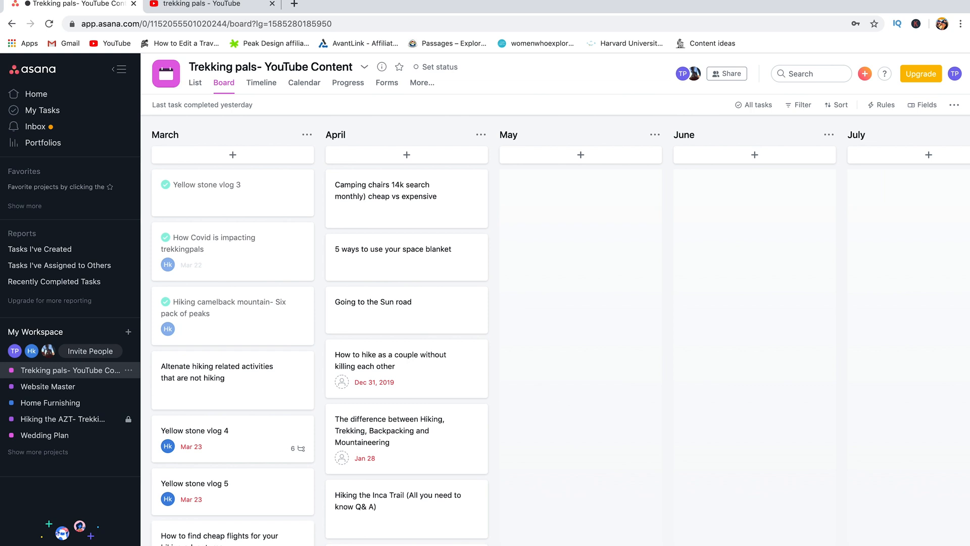
scroll(554, 338, left, 2)
scroll(679, 485, left, 10)
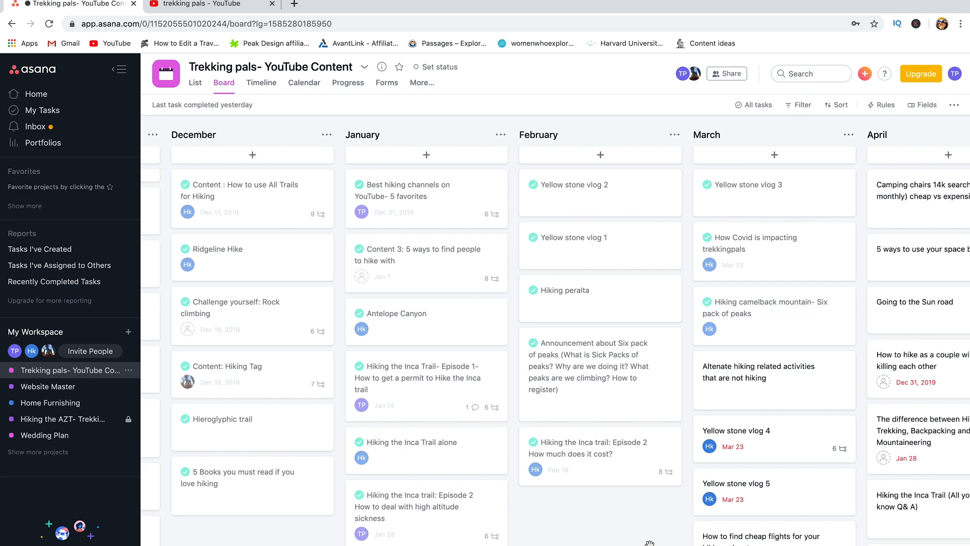
scroll(649, 542, right, 2)
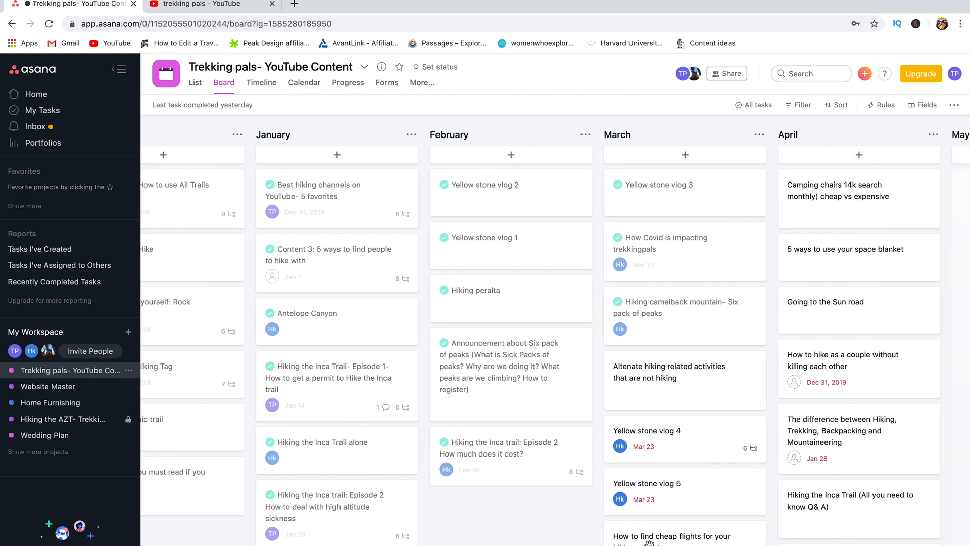
scroll(649, 542, right, 2)
scroll(649, 542, left, 3)
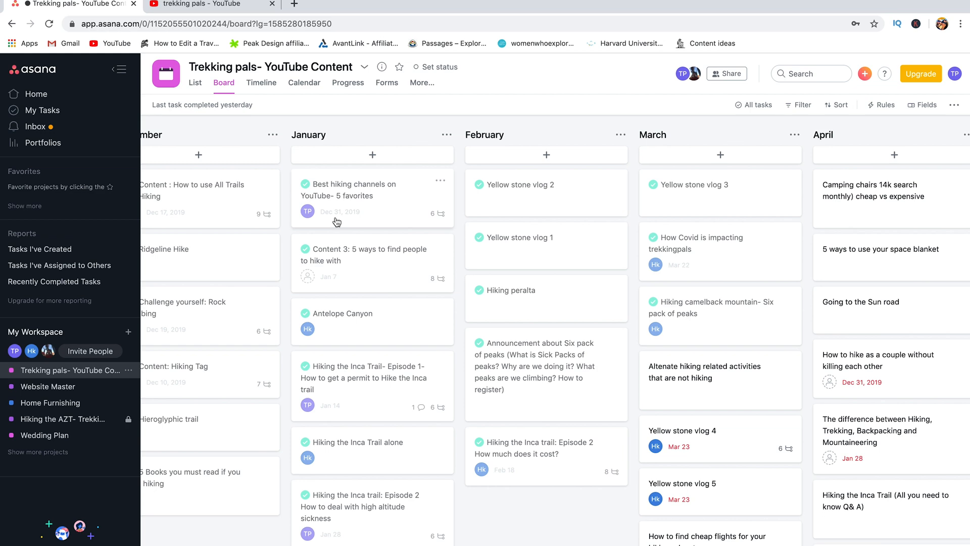
Step: Open 'Best hiking channels on YouTube- 5 favorites' and scroll down to its subtasks
click(358, 201)
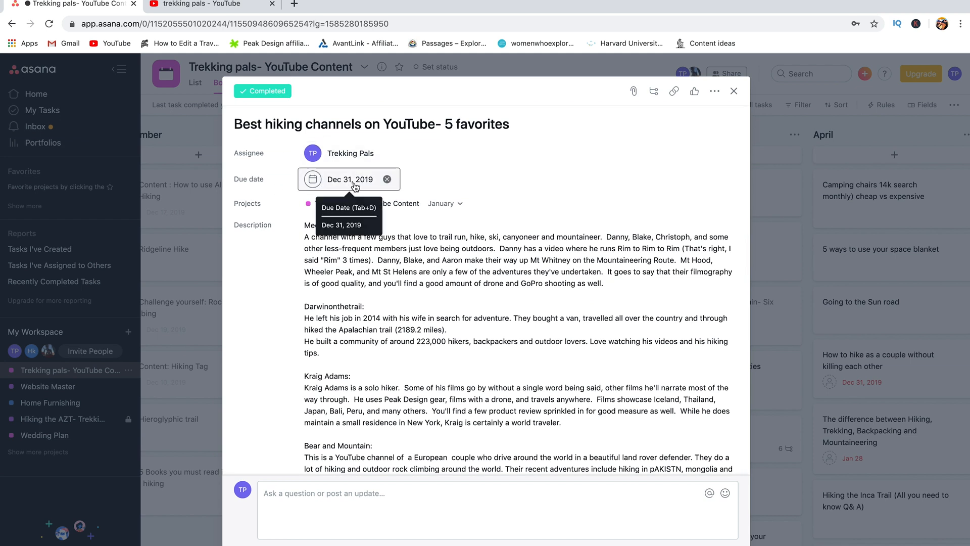
scroll(333, 266, down, 4)
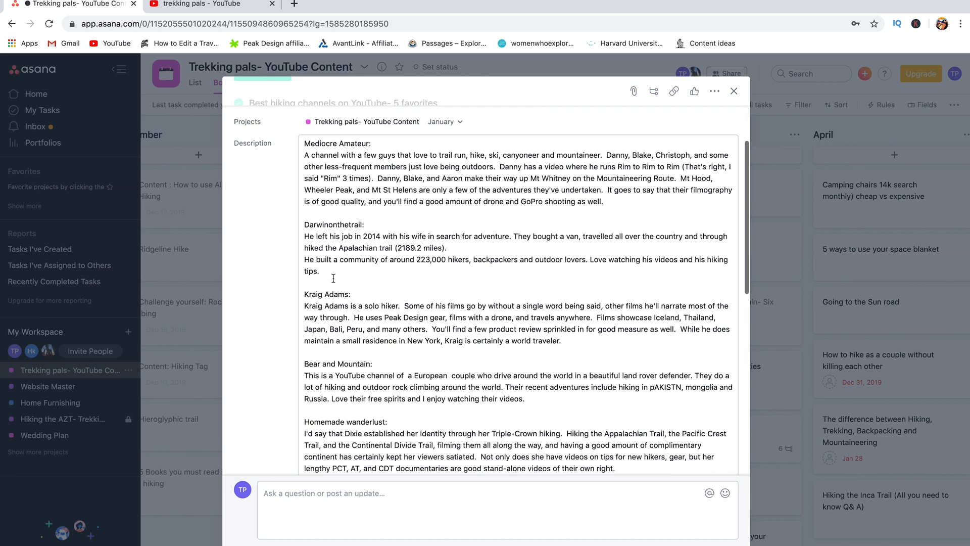
scroll(333, 267, down, 9)
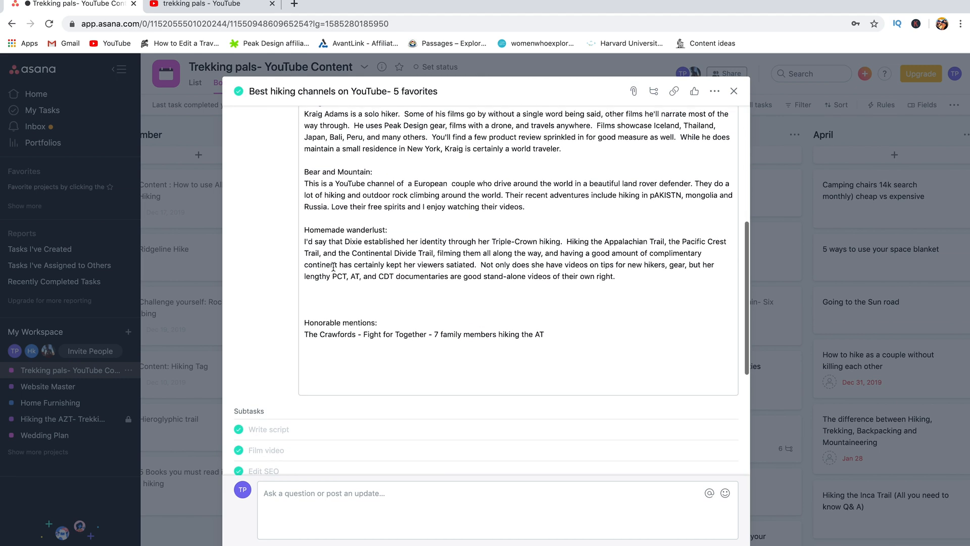
scroll(334, 267, down, 3)
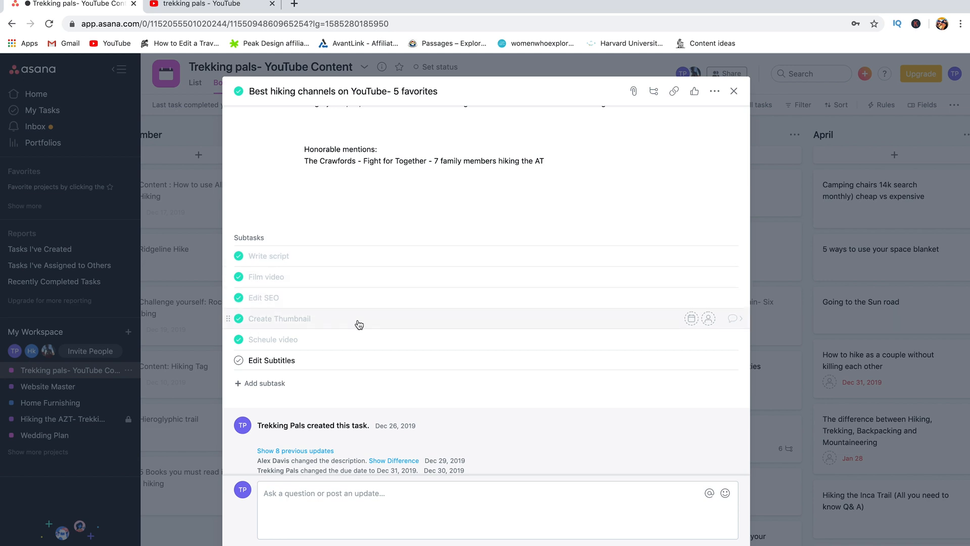
Step: Close the Best hiking channels task and open the Inca Trail Episode 1 task
click(733, 91)
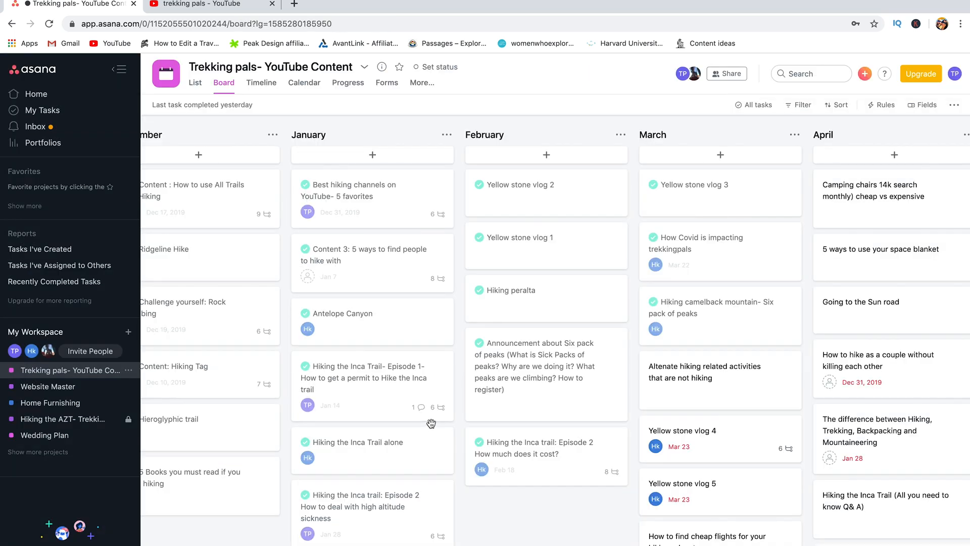
scroll(431, 423, right, 3)
scroll(431, 422, left, 3)
scroll(431, 422, left, 1)
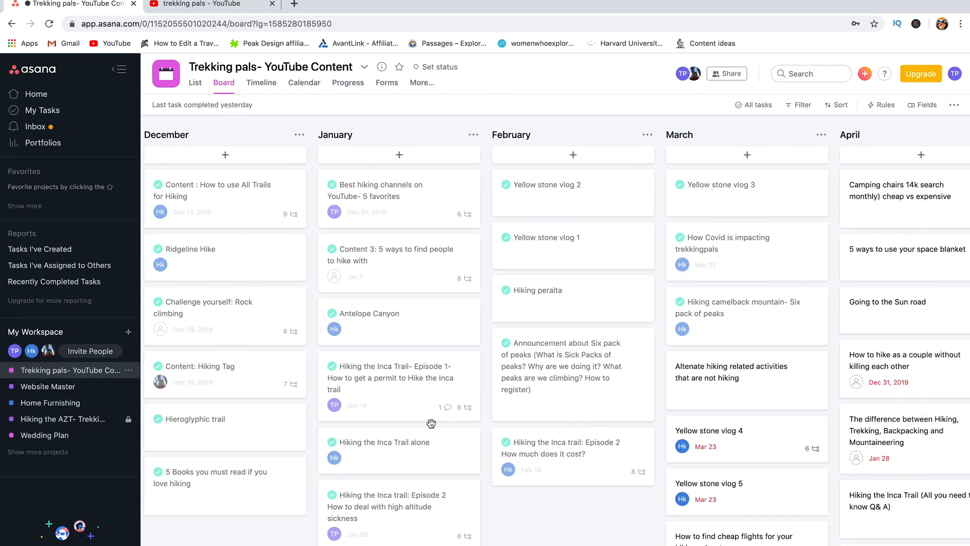
click(398, 380)
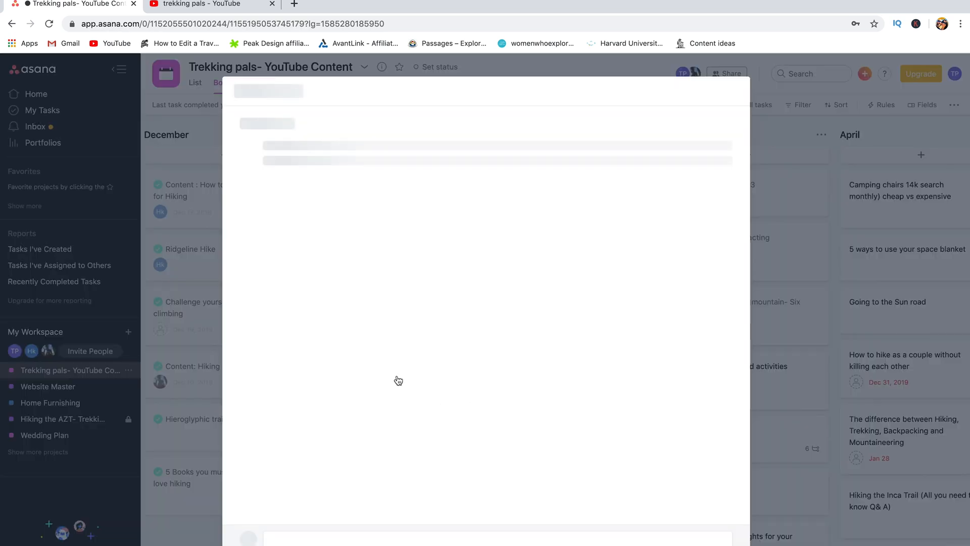
scroll(288, 413, down, 5)
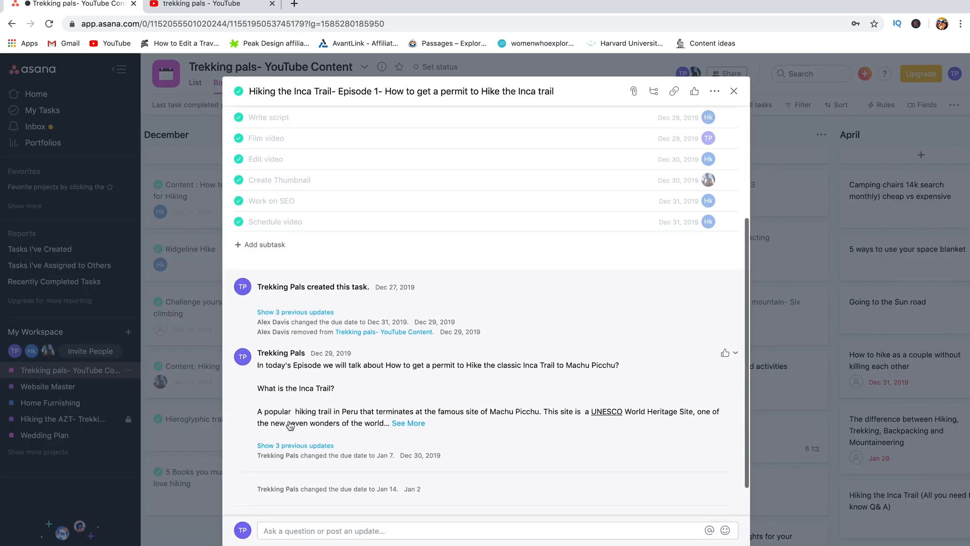
scroll(288, 412, up, 5)
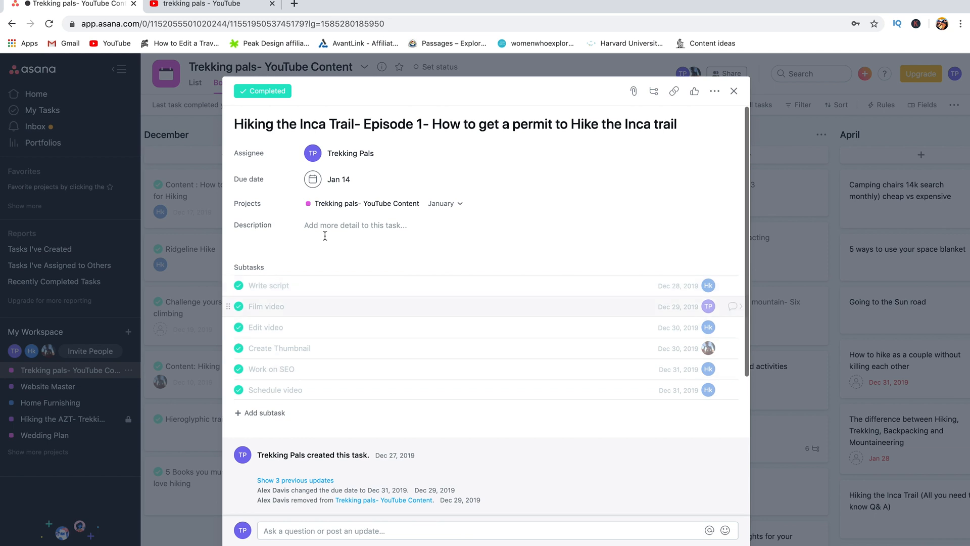
scroll(359, 314, down, 4)
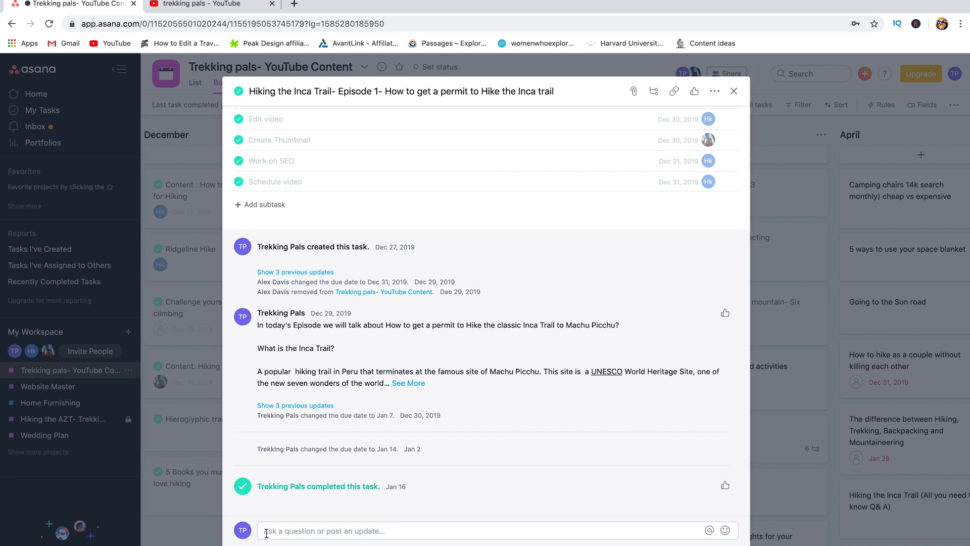
Step: Expand and read the full episode description comment, then close the task
click(375, 532)
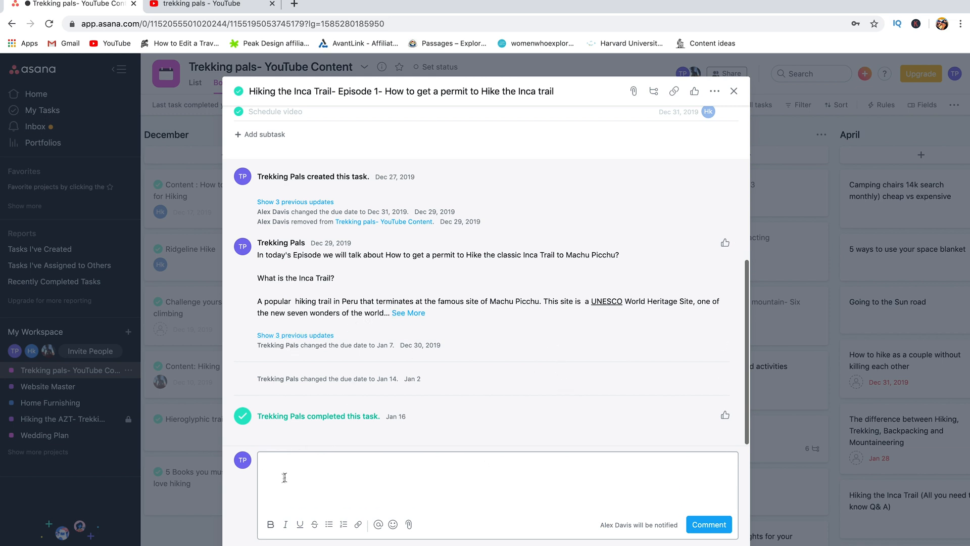
click(407, 322)
scroll(371, 395, down, 3)
scroll(372, 399, down, 10)
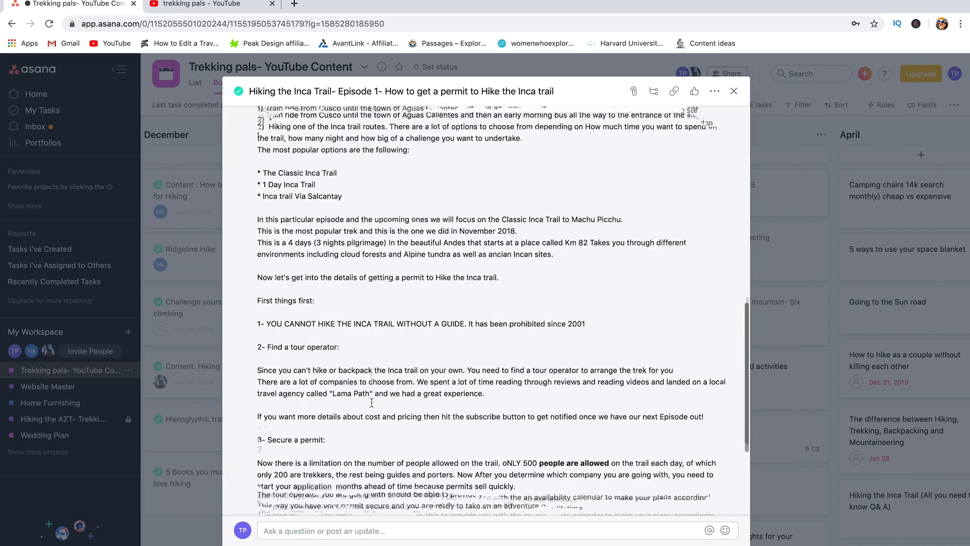
scroll(372, 408, up, 3)
scroll(373, 408, up, 10)
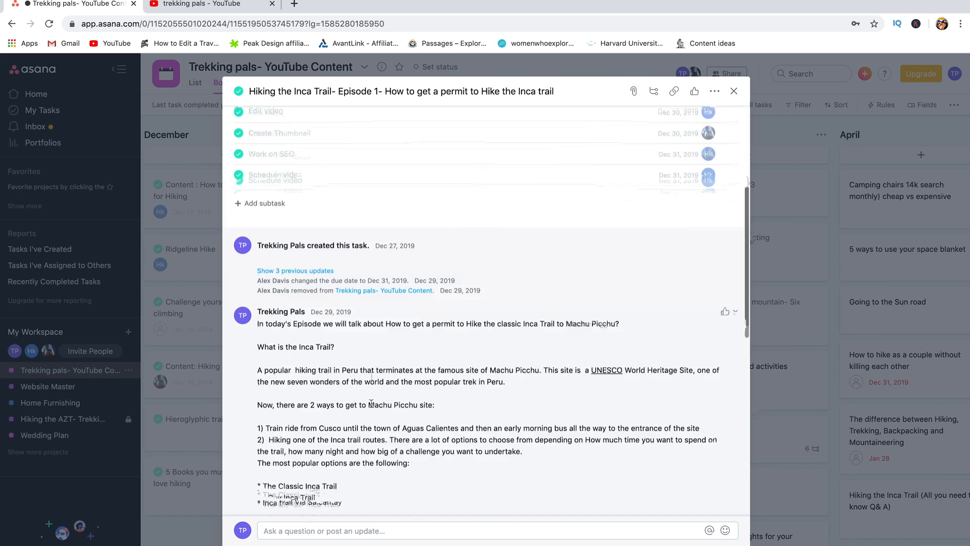
click(733, 92)
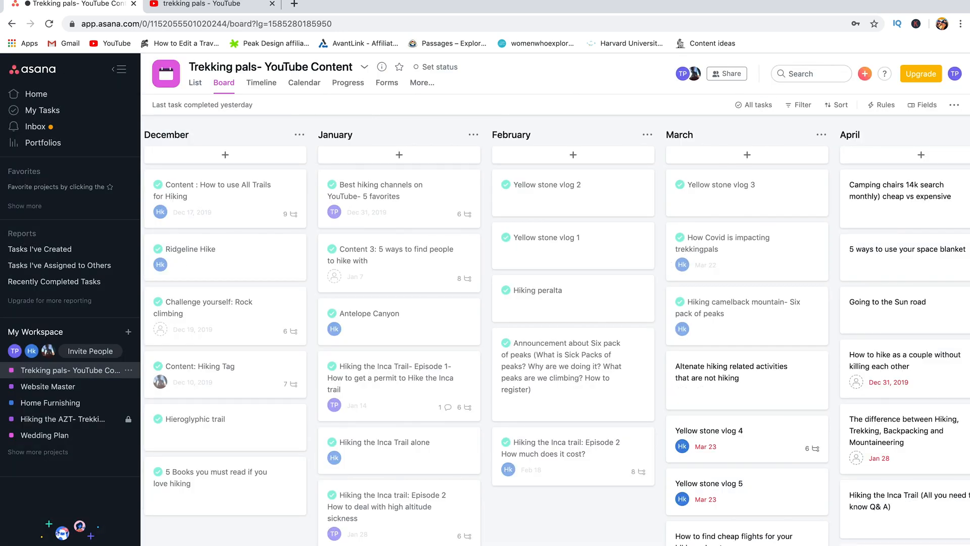
Step: Scroll across the Trekking pals board's monthly content columns
scroll(938, 435, right, 3)
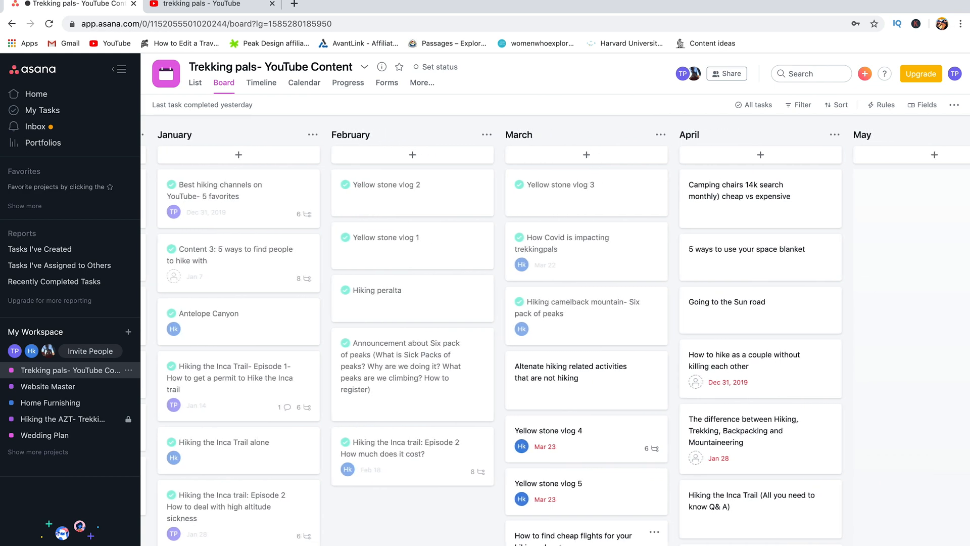
scroll(937, 434, right, 2)
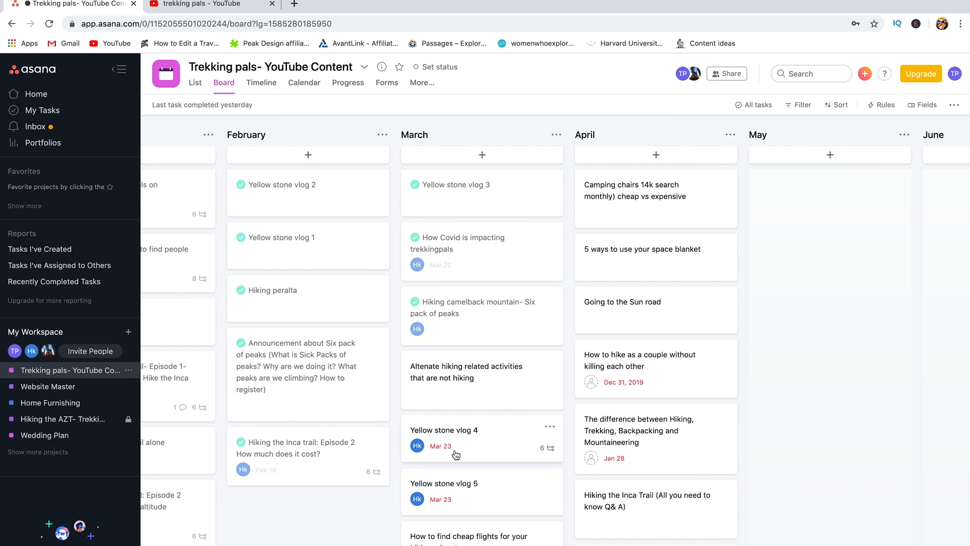
scroll(797, 394, right, 2)
scroll(797, 395, left, 5)
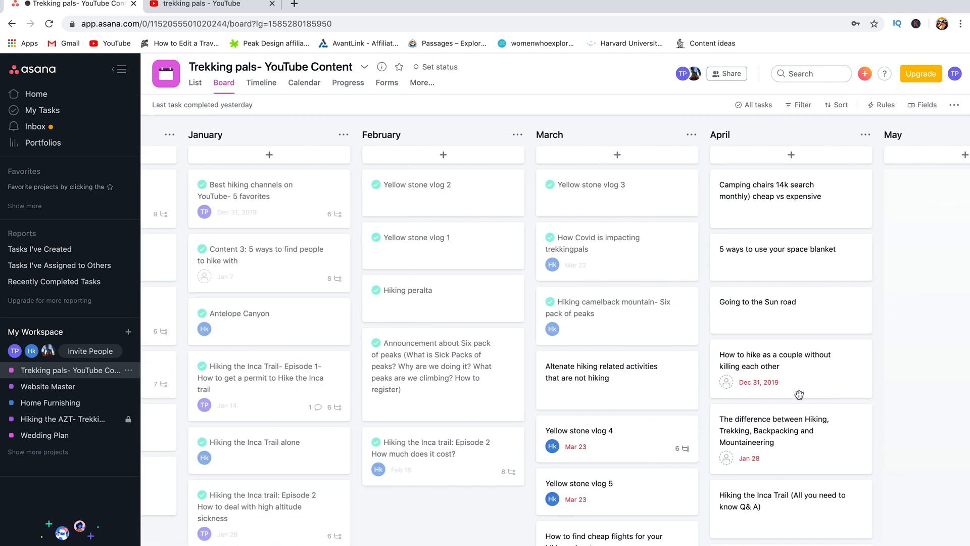
scroll(798, 395, left, 5)
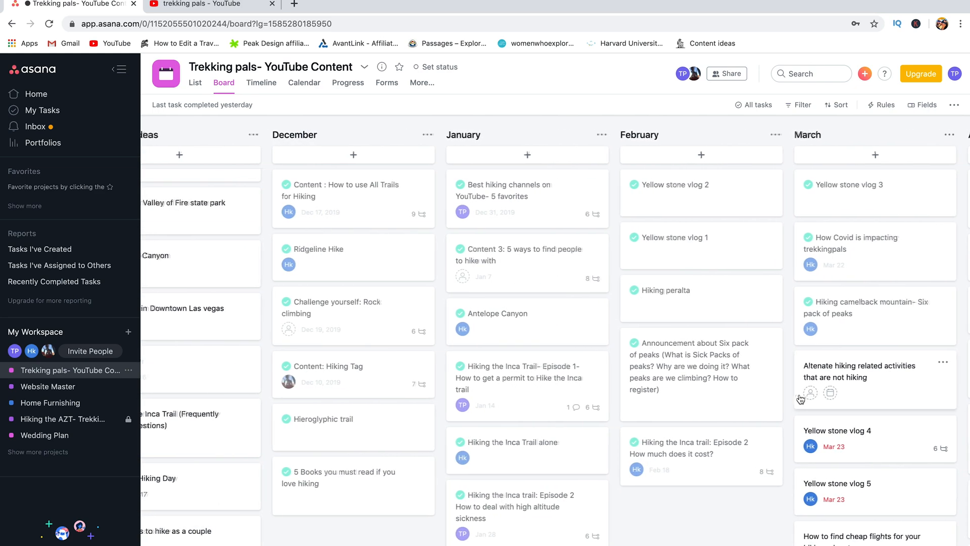
scroll(800, 399, left, 2)
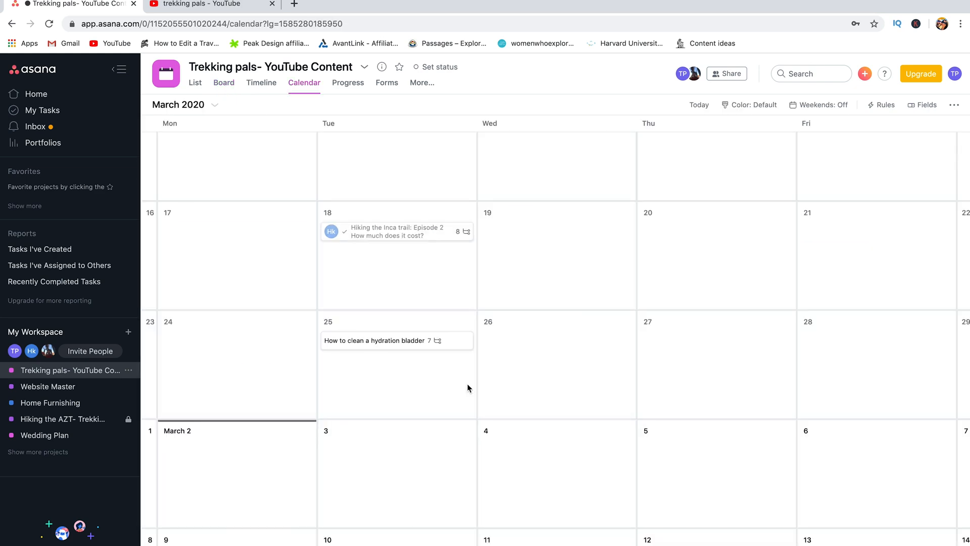
scroll(468, 388, up, 10)
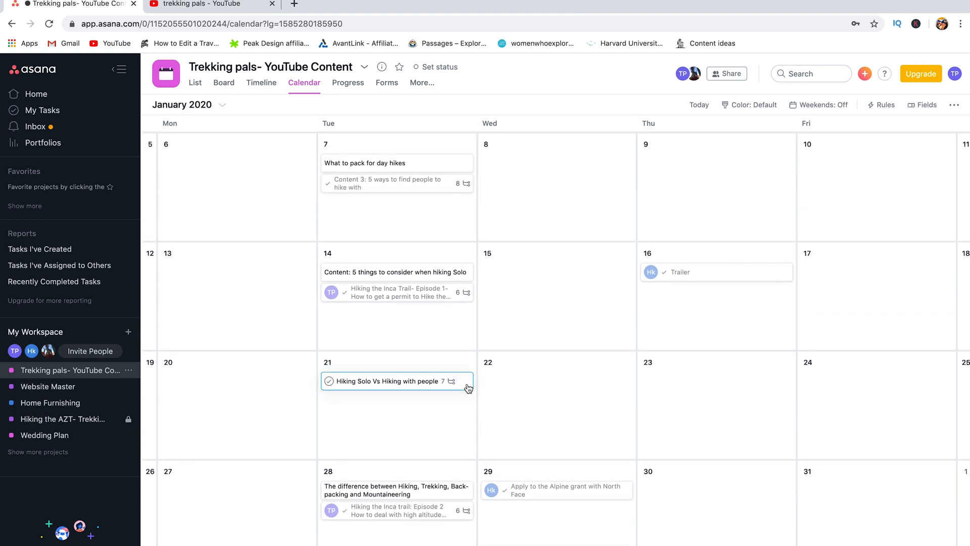
Step: Scroll the calendar back to November 2019 and switch to the board view
scroll(568, 437, up, 10)
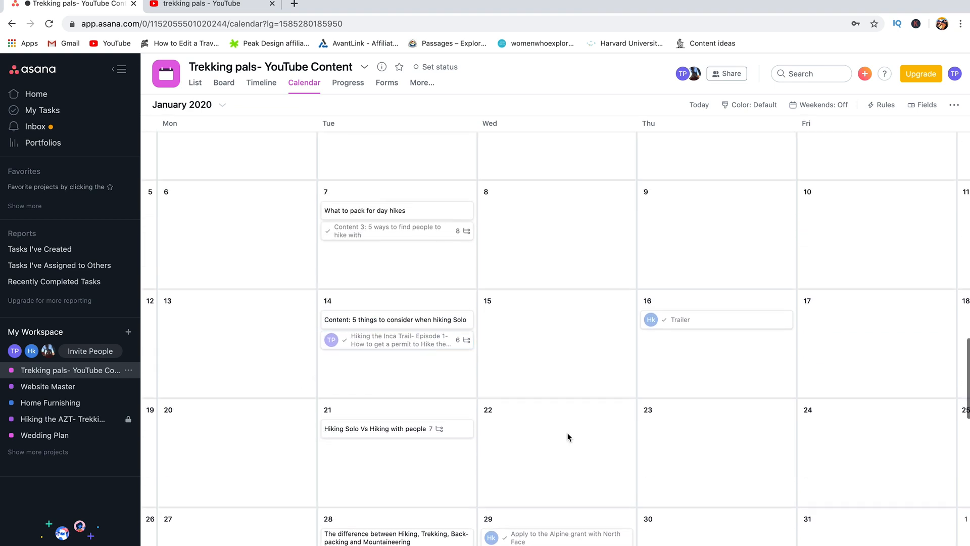
scroll(567, 437, up, 7)
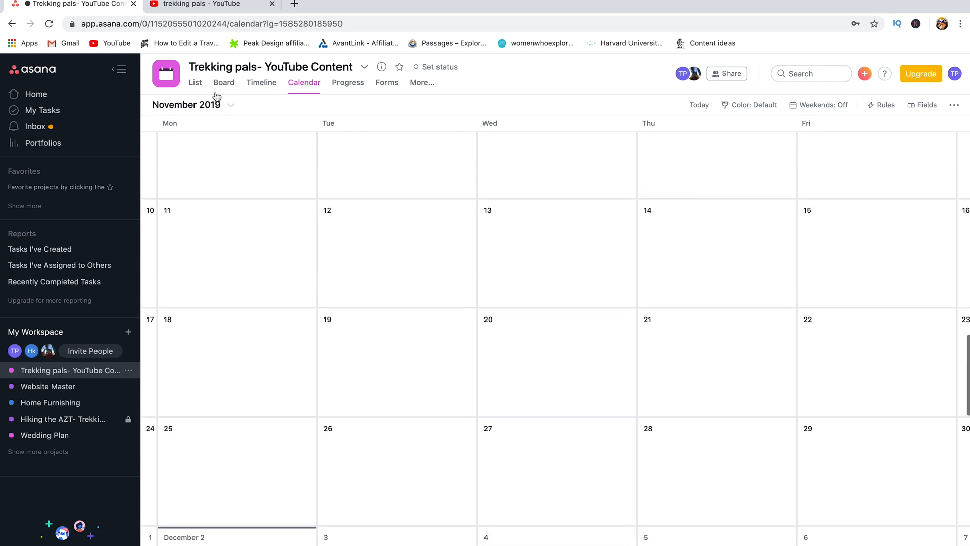
click(224, 84)
click(196, 86)
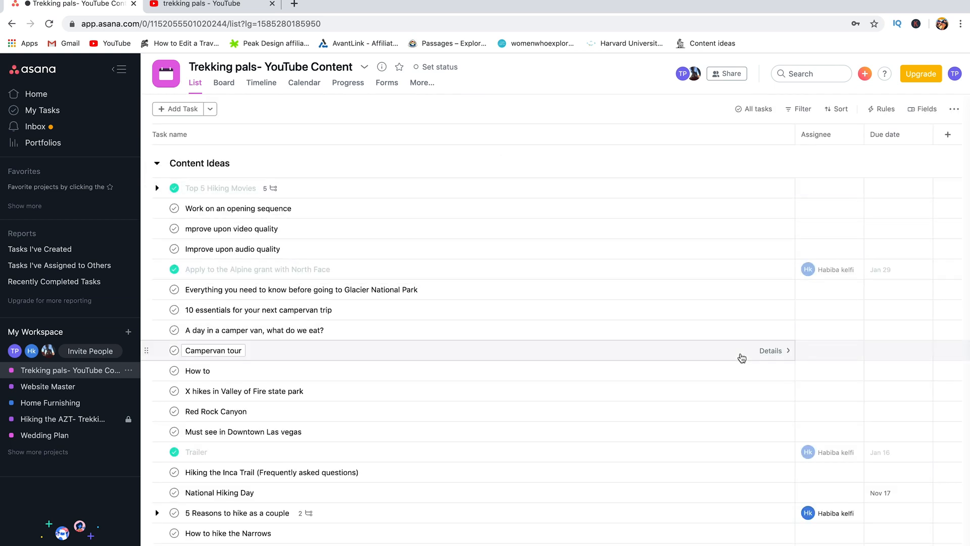
scroll(741, 358, down, 20)
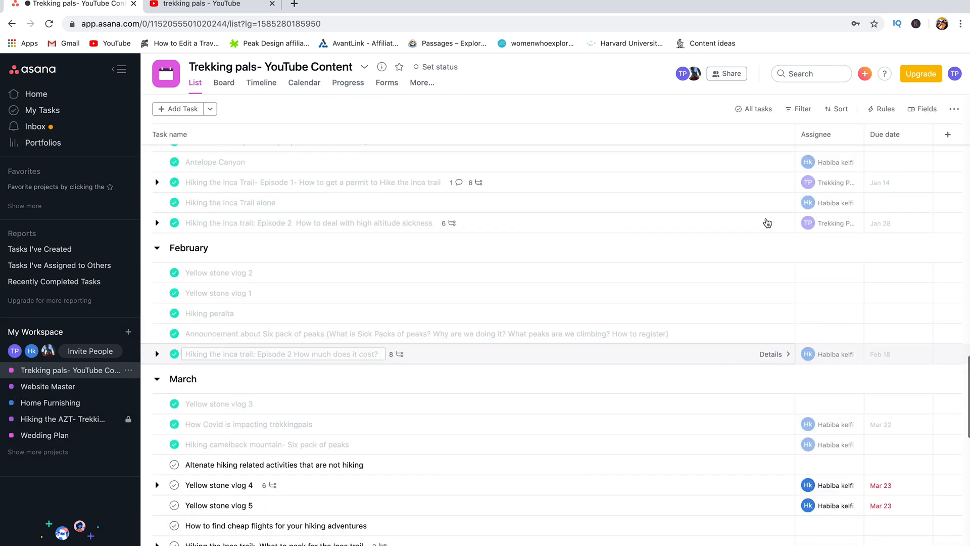
scroll(771, 157, down, 3)
click(750, 112)
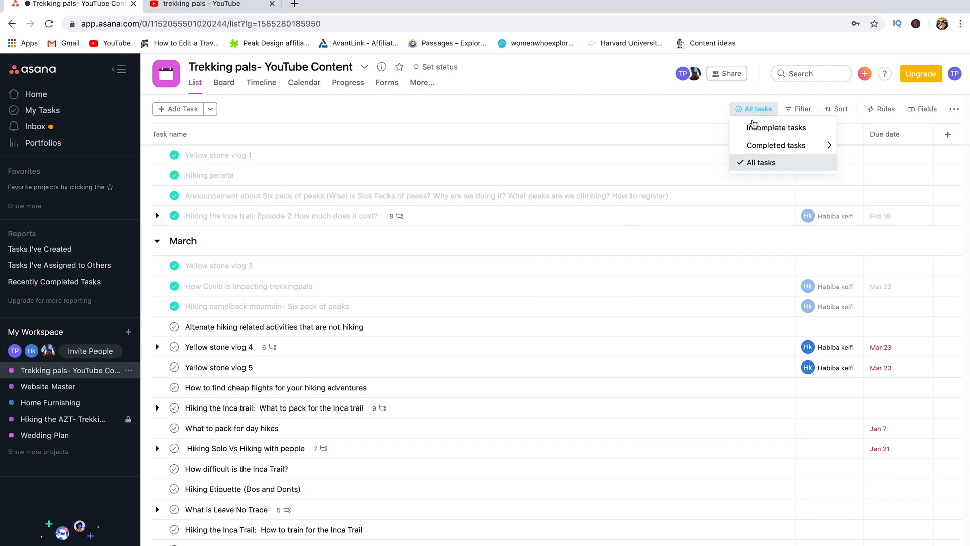
click(754, 128)
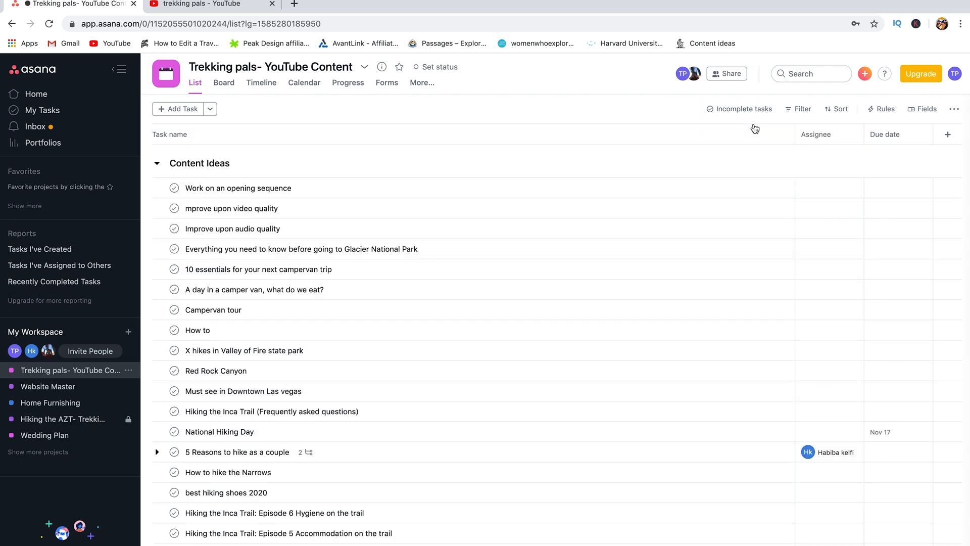
scroll(365, 469, down, 10)
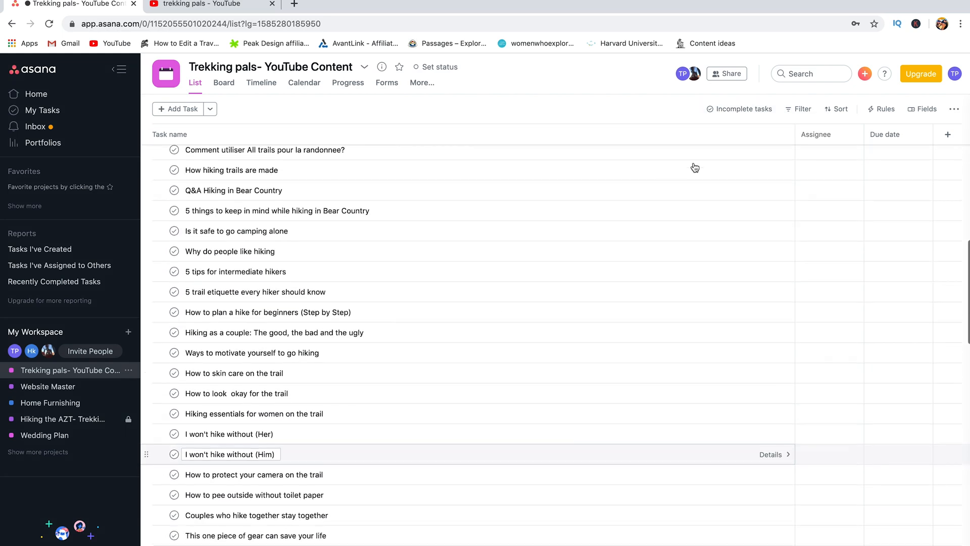
click(797, 109)
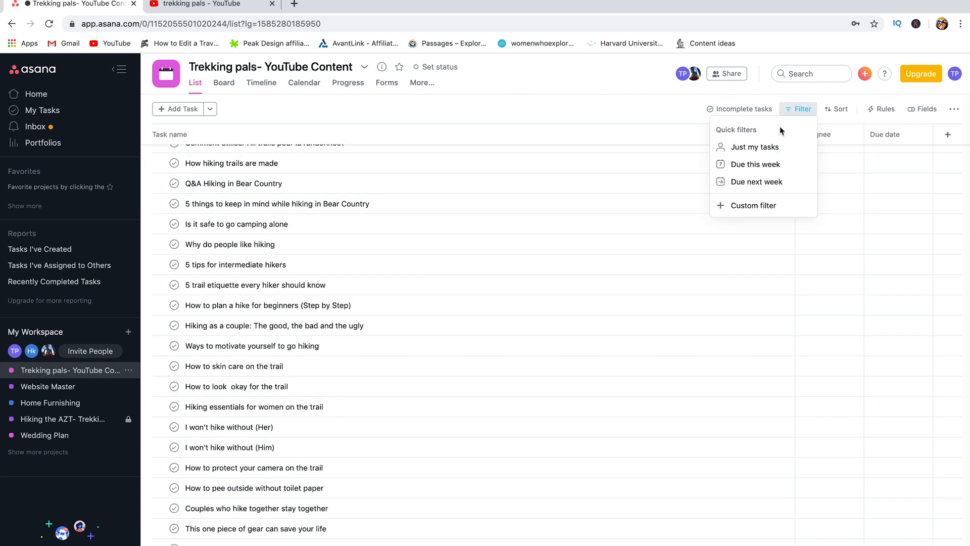
click(754, 148)
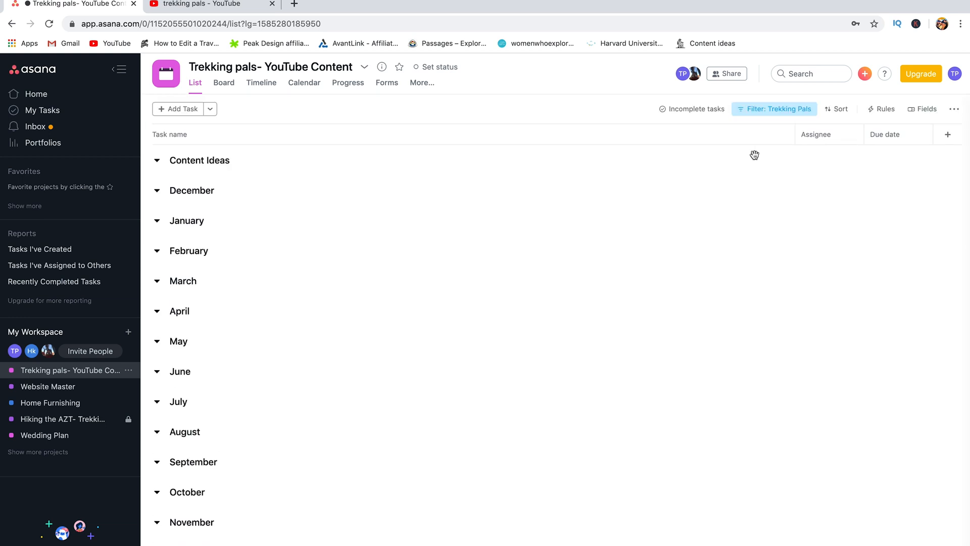
scroll(465, 465, down, 3)
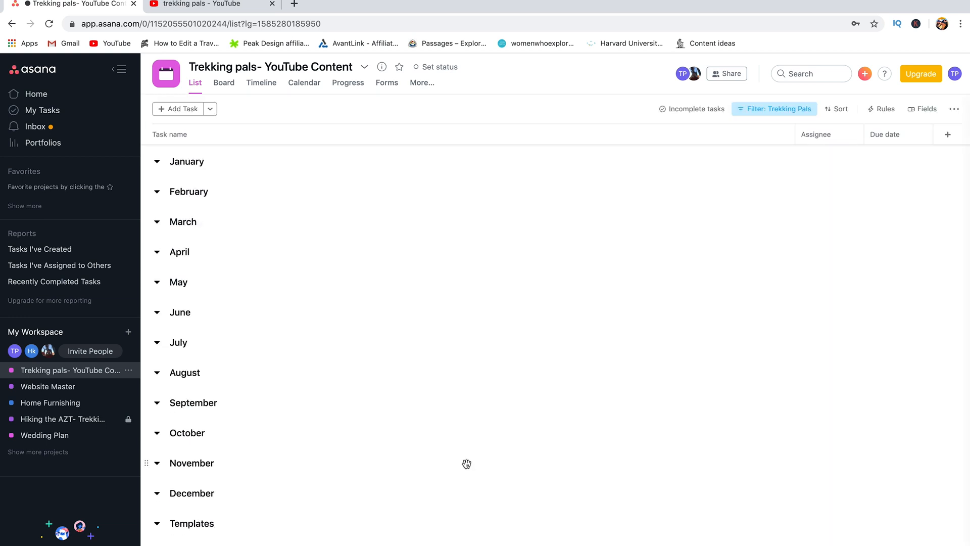
scroll(467, 464, up, 3)
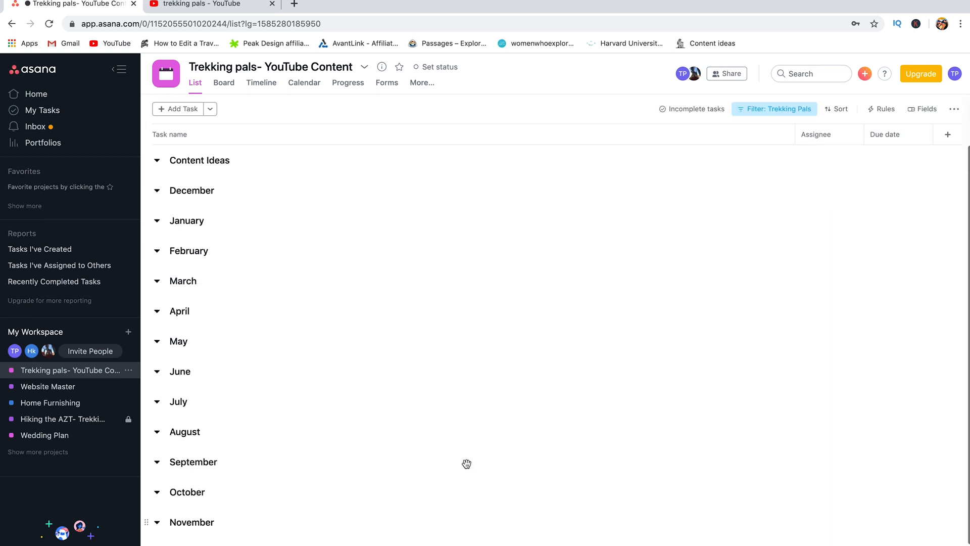
click(225, 84)
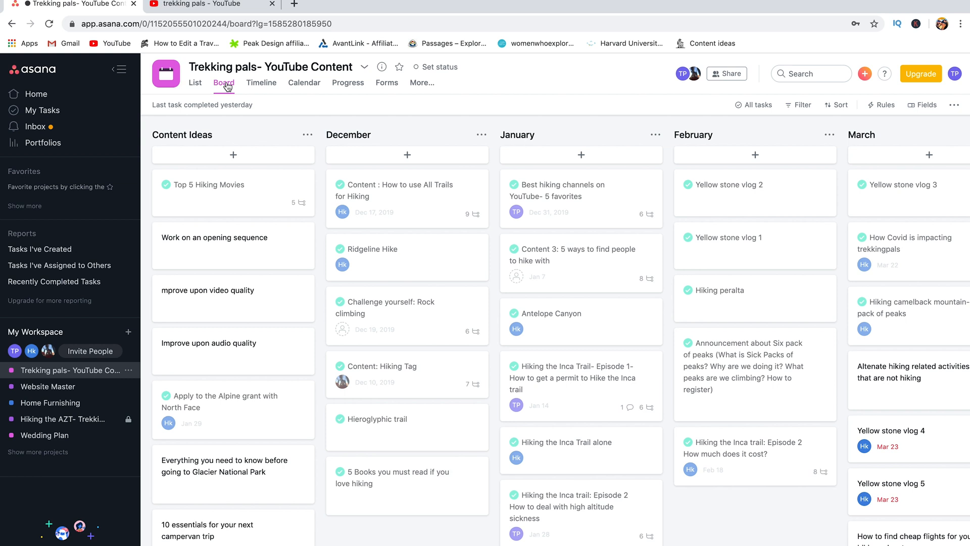
Step: Open the Home Furnishing project and scroll across its room-by-room columns
click(40, 402)
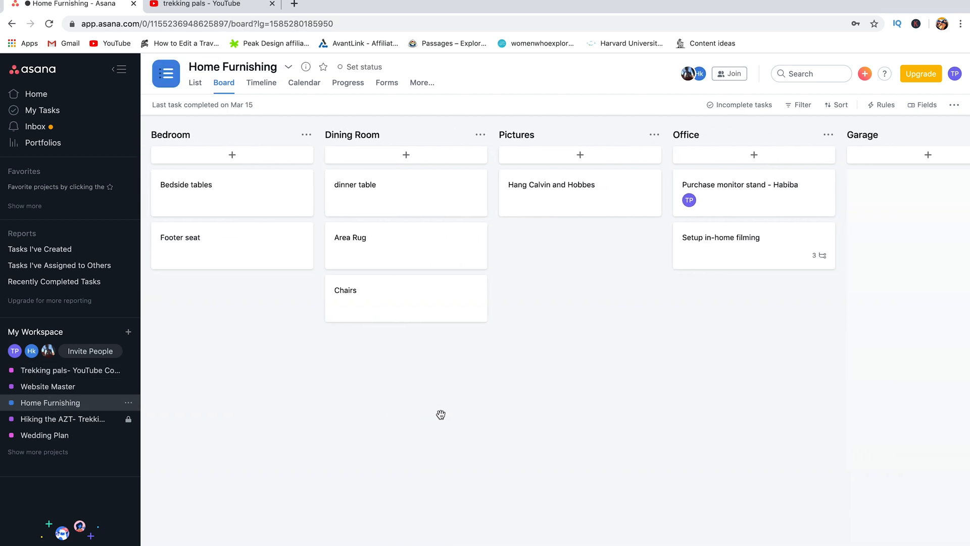
scroll(594, 301, right, 3)
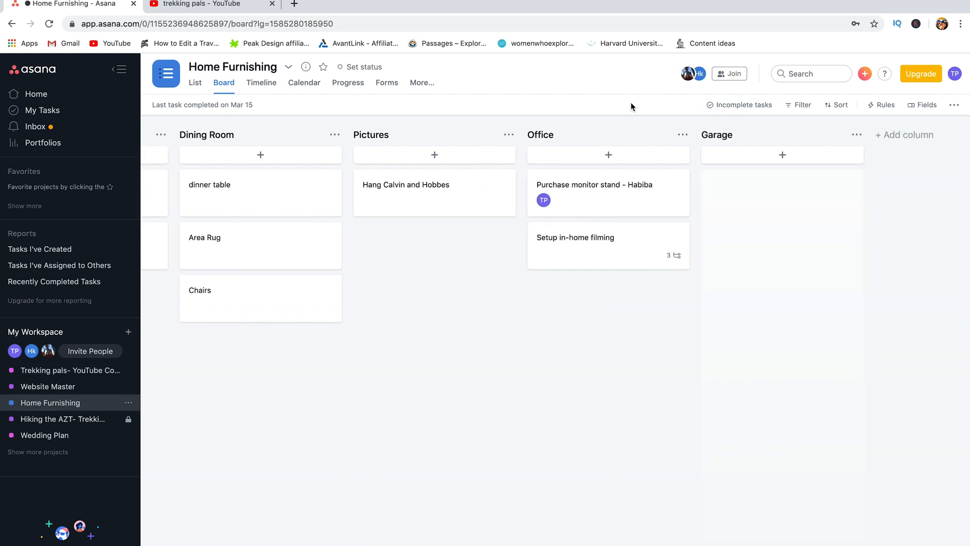
scroll(492, 372, left, 6)
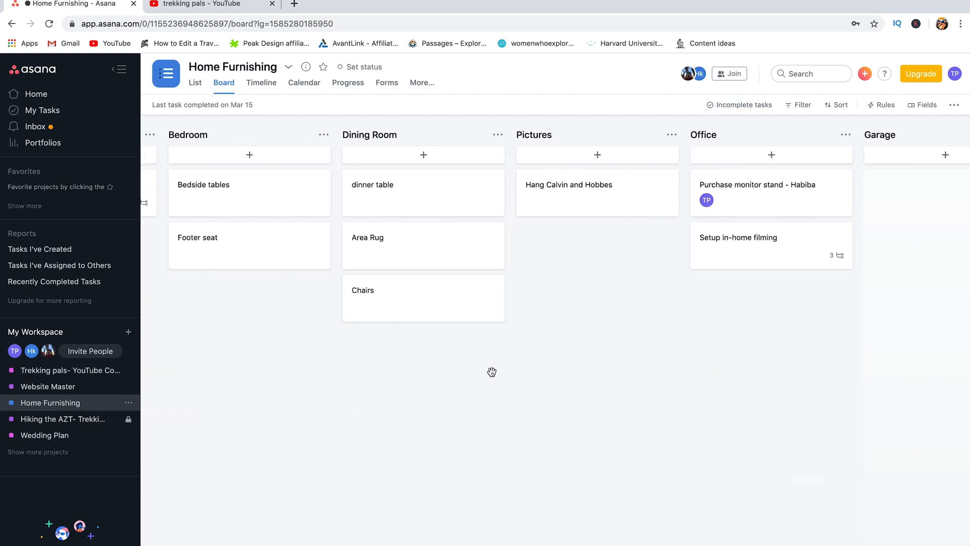
scroll(492, 372, right, 4)
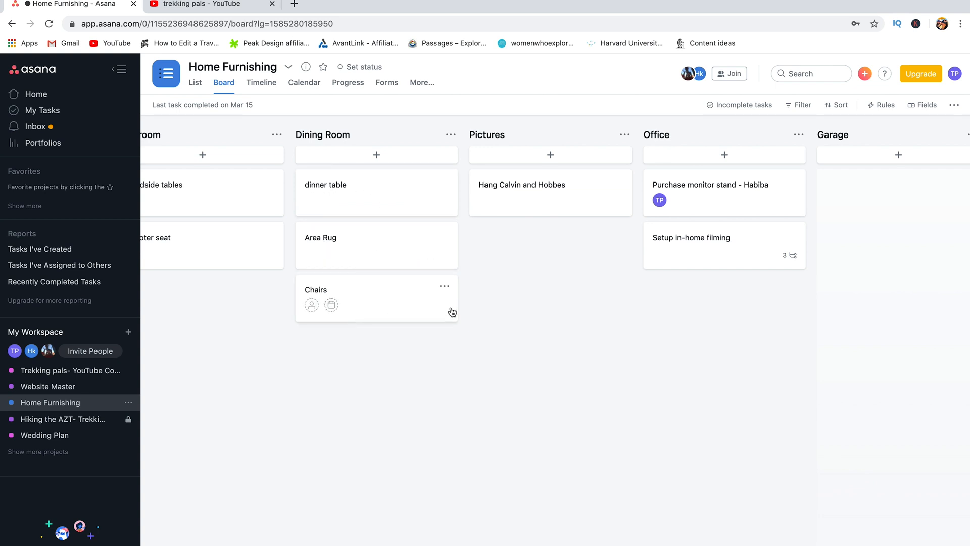
scroll(563, 318, right, 3)
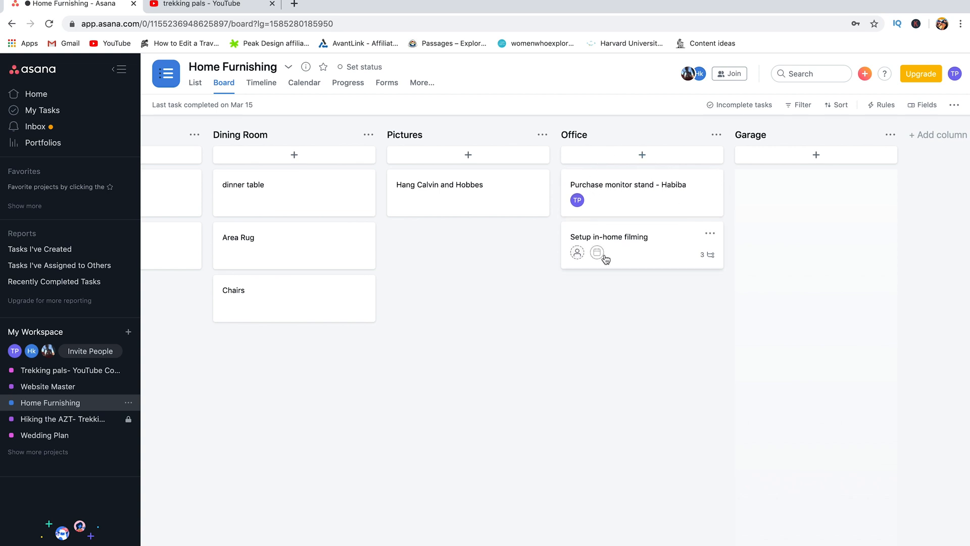
scroll(464, 347, left, 5)
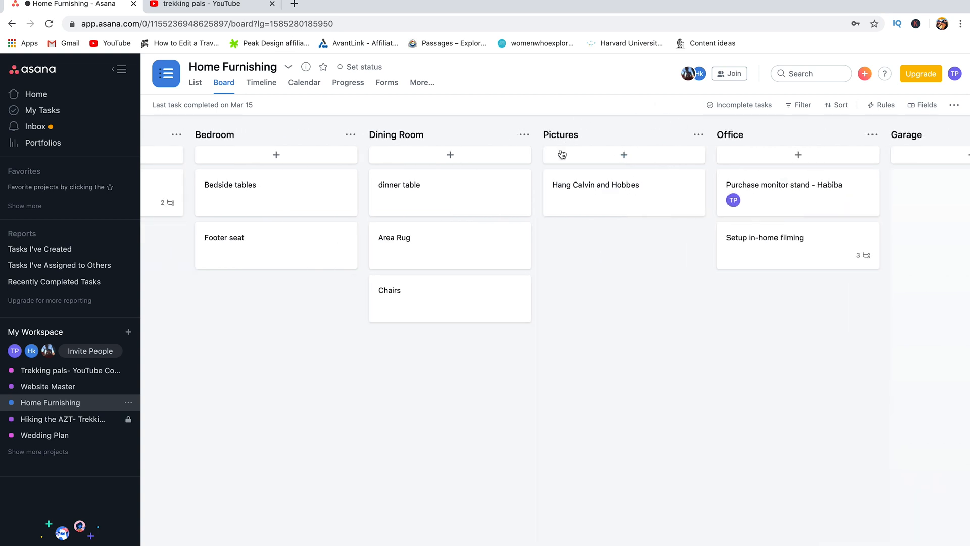
scroll(514, 418, left, 8)
scroll(515, 418, right, 4)
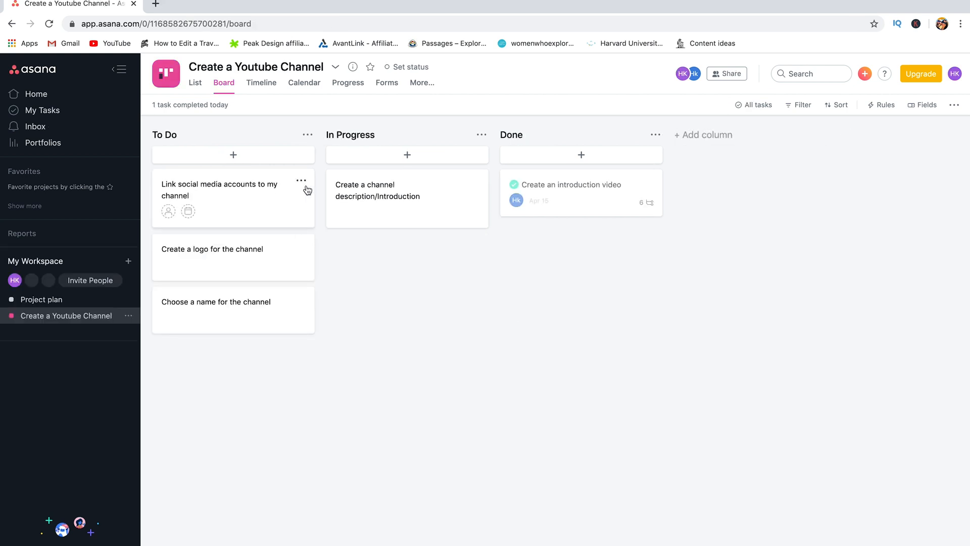
Step: Open the Trekking pals list view and show only incomplete tasks
click(300, 89)
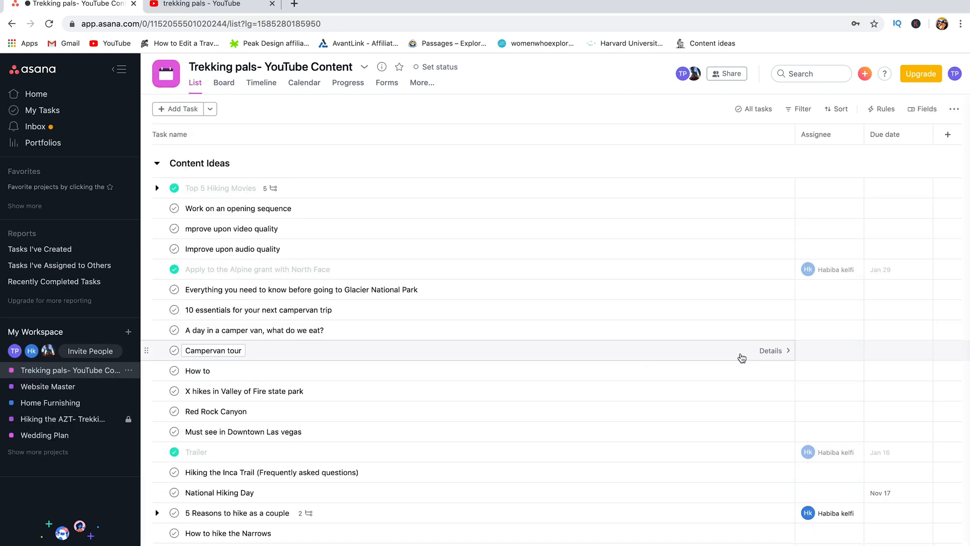
scroll(741, 357, down, 12)
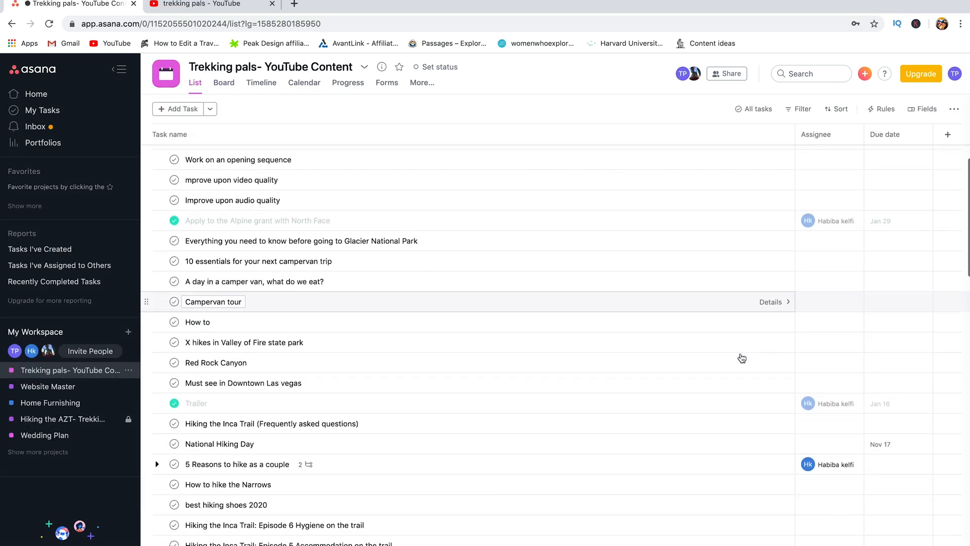
scroll(741, 358, down, 10)
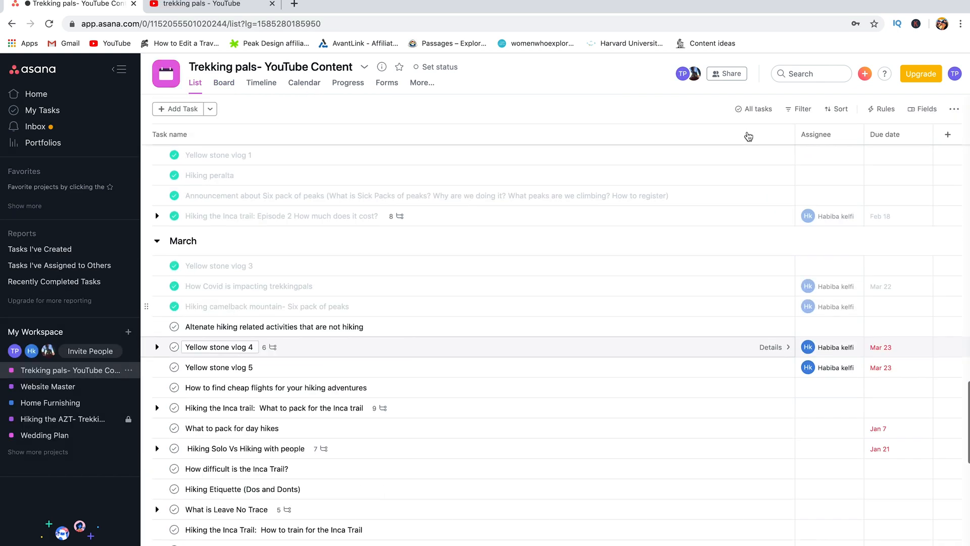
click(751, 110)
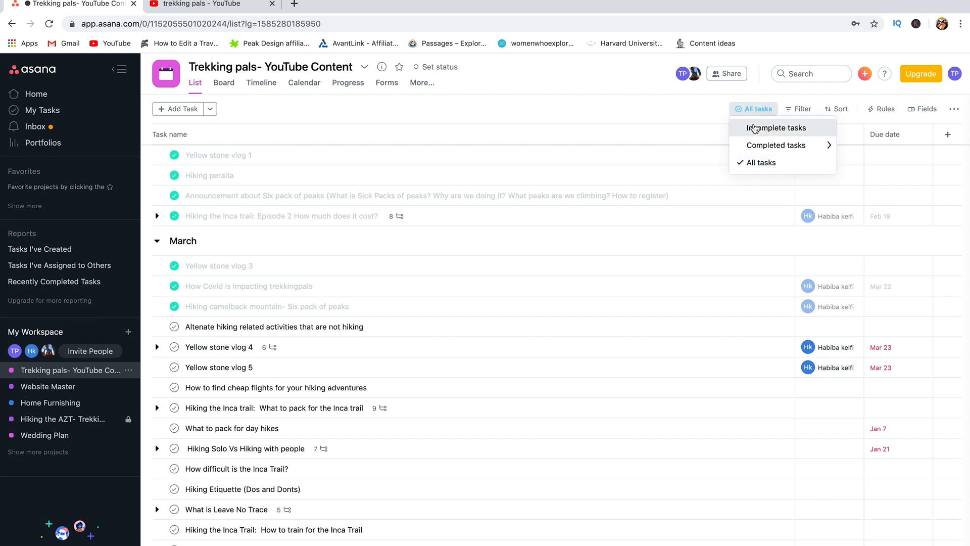
click(754, 129)
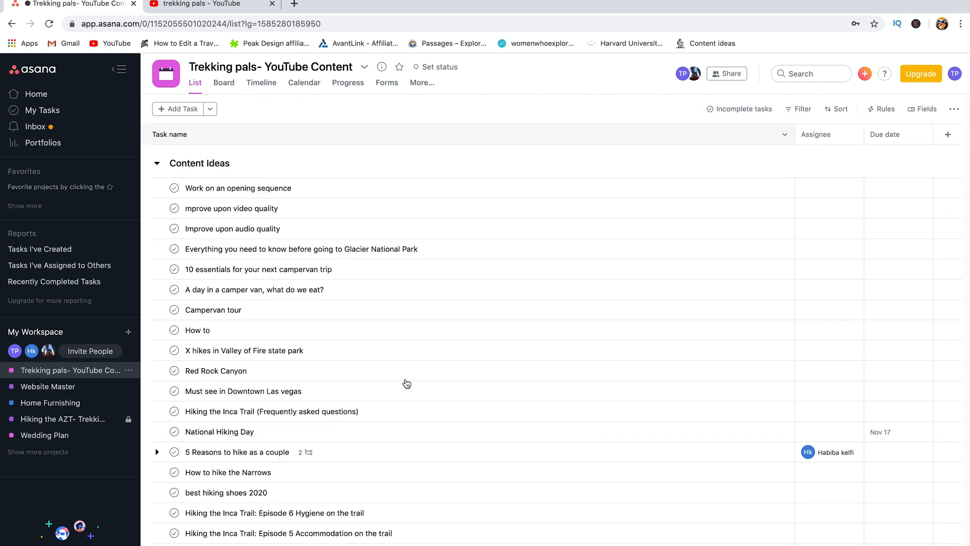
Step: Limit the list to tasks assigned to me, leaving every section empty
scroll(366, 471, down, 10)
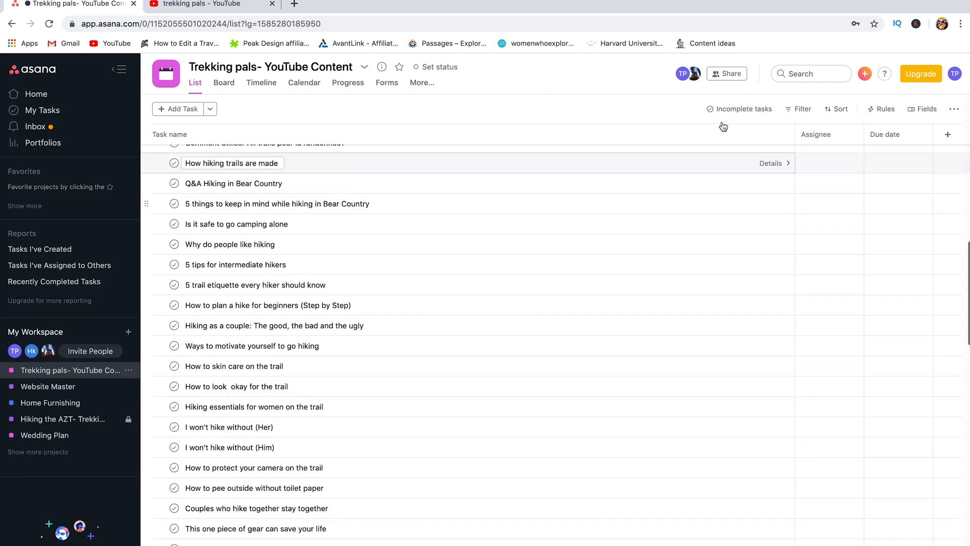
click(791, 111)
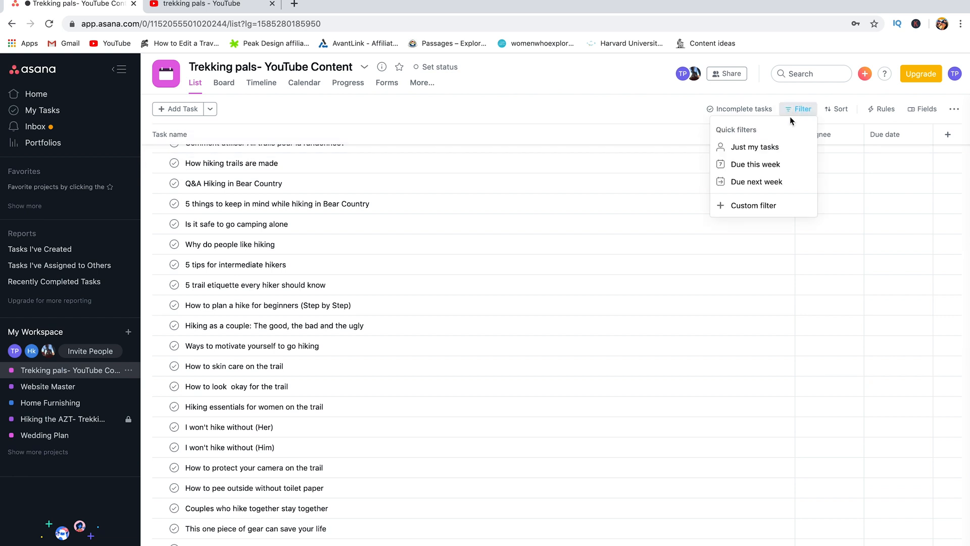
click(753, 147)
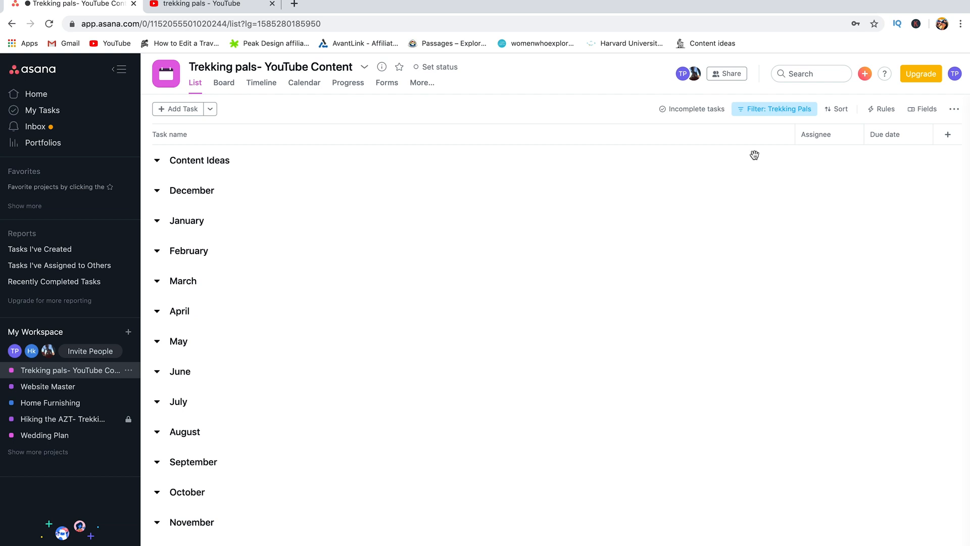
scroll(467, 464, down, 2)
scroll(466, 463, up, 2)
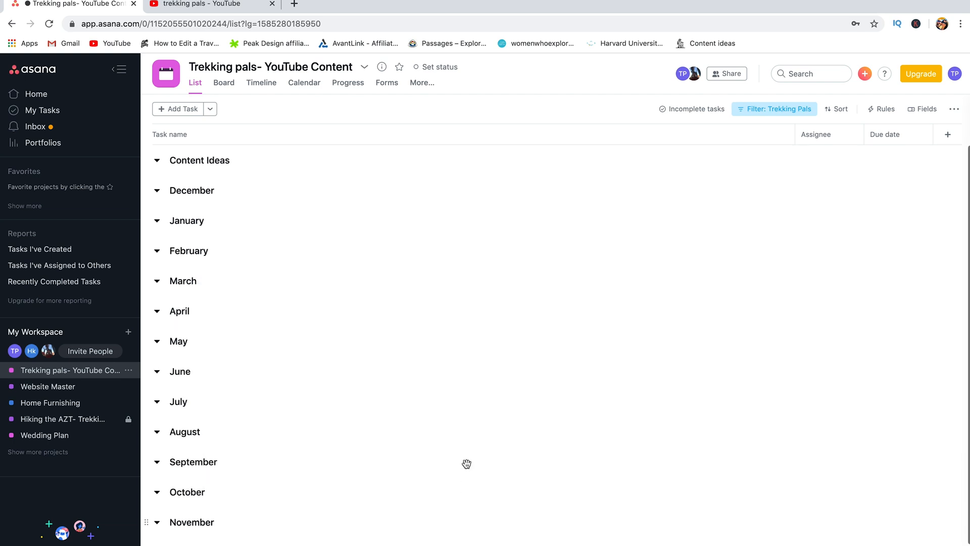